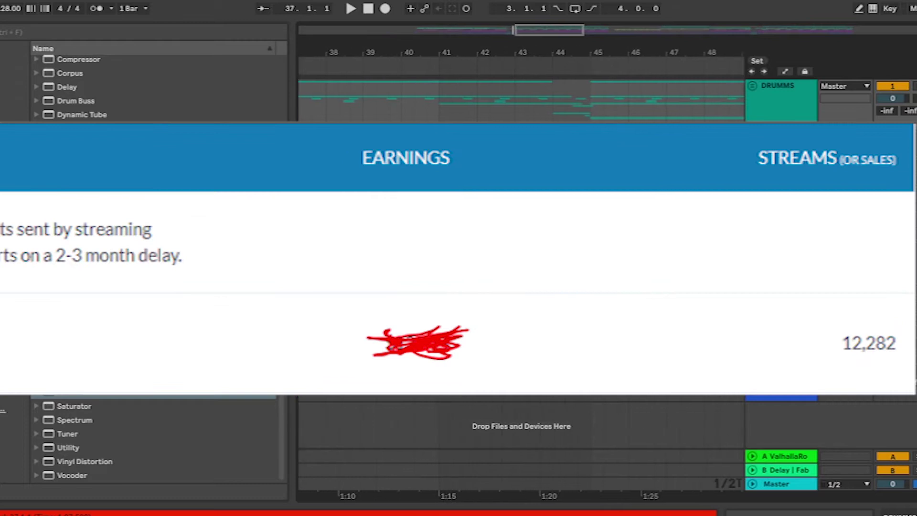
# - Look over the whole arrangement and the individual tracks of the DRUMMS group around bar 21
pyautogui.hscroll(-3, 520, 100)
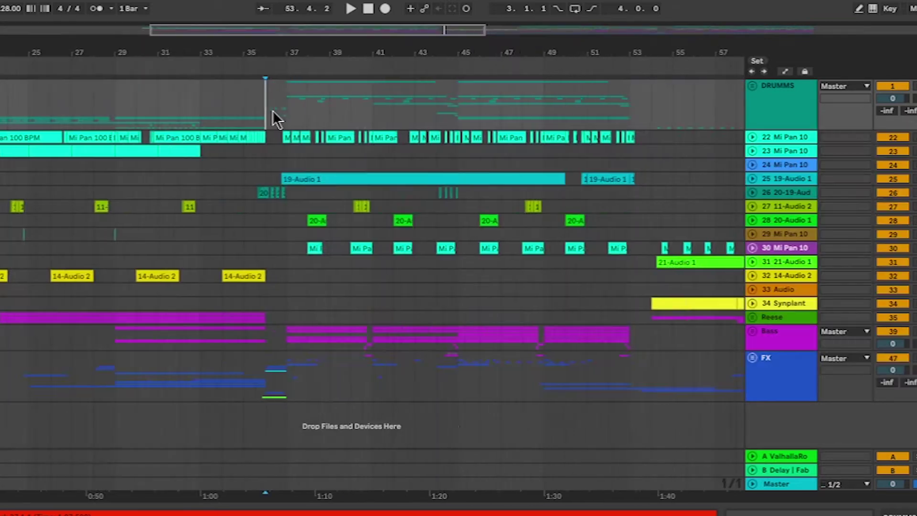
pyautogui.scroll(-3, 273, 110)
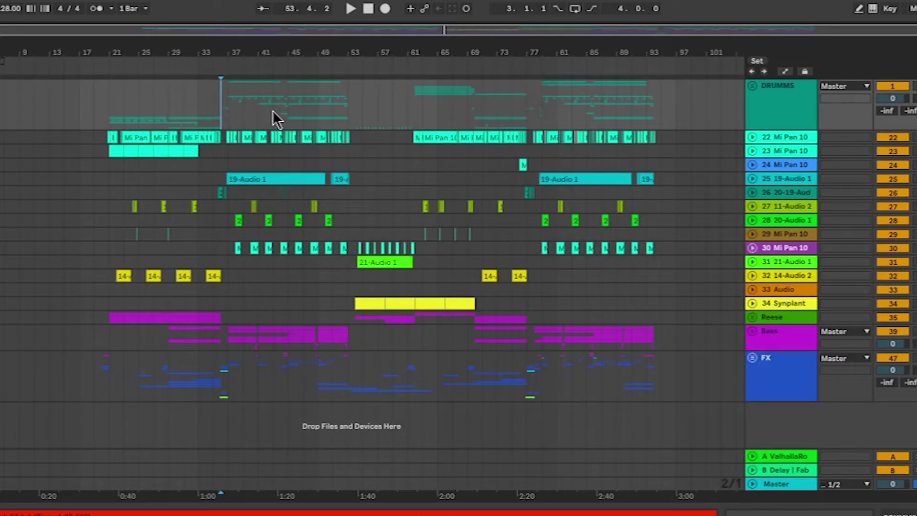
pyautogui.scroll(3, 231, 98)
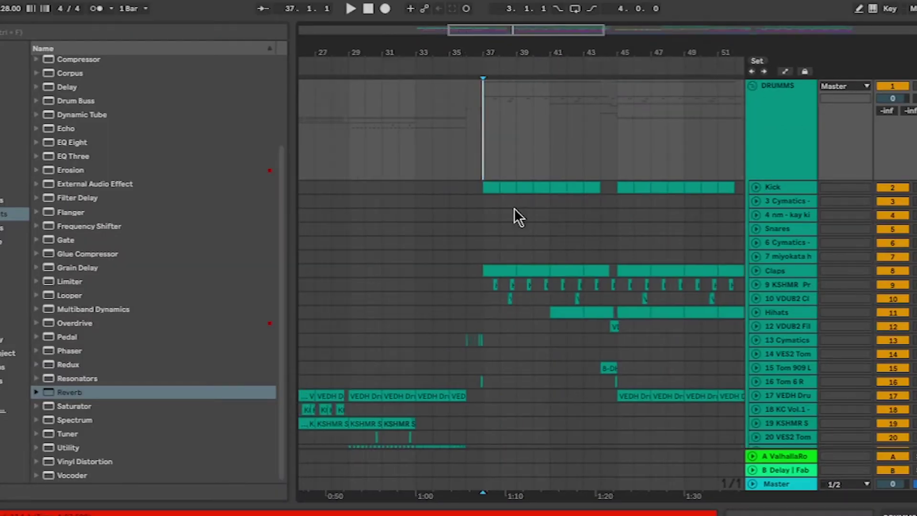
pyautogui.hscroll(-3, 514, 208)
pyautogui.scroll(-3, 514, 208)
pyautogui.hscroll(-1, 514, 208)
pyautogui.scroll(-3, 514, 208)
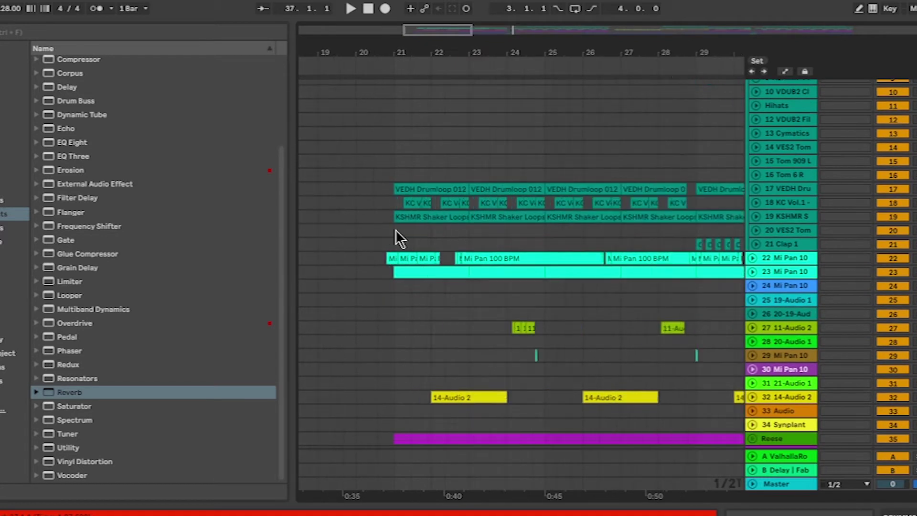
pyautogui.scroll(3, 395, 229)
# - Unfold the VEDH Drumloop, KC Vol.1 snap and KSHMR shaker tracks and play them from bar 21
pyautogui.click(391, 213)
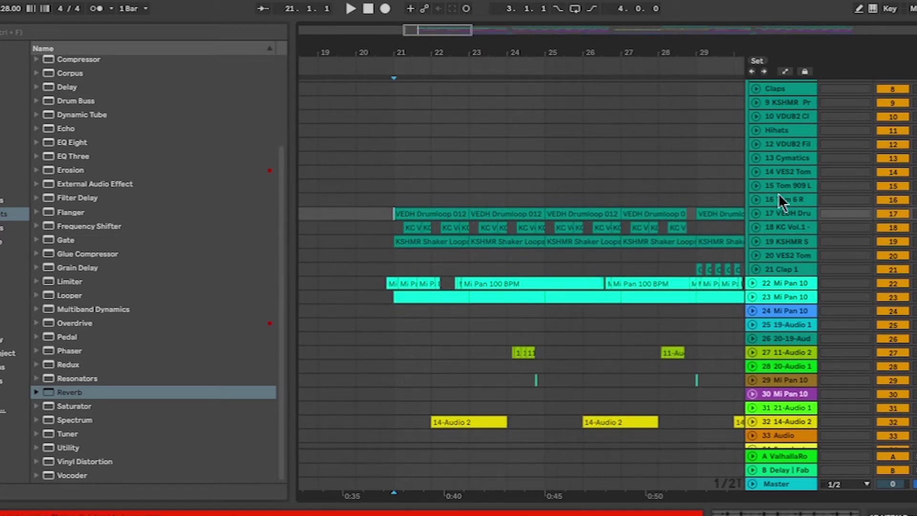
pyautogui.click(756, 213)
pyautogui.scroll(3, 471, 182)
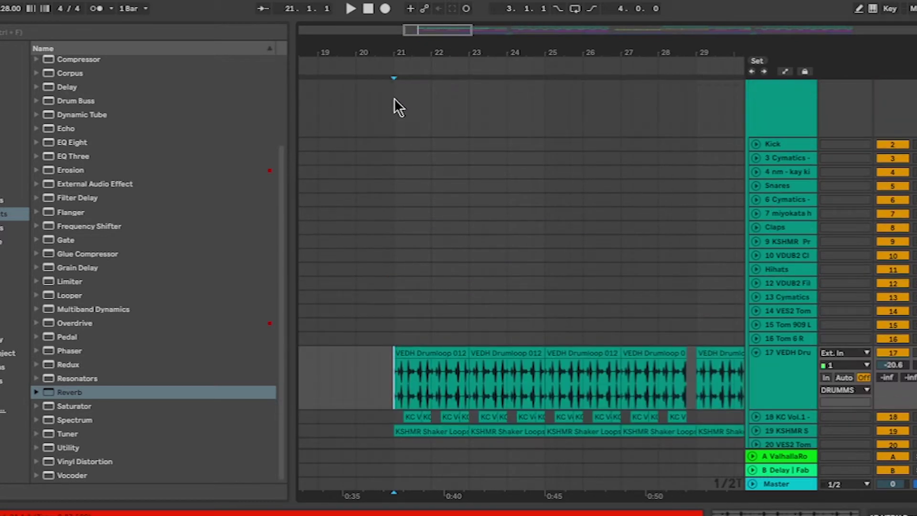
pyautogui.click(394, 99)
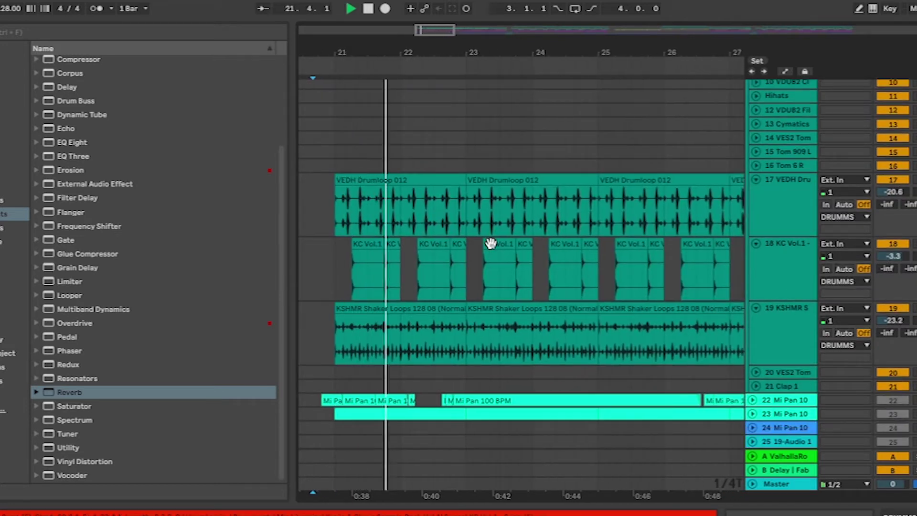
pyautogui.scroll(-3, 491, 244)
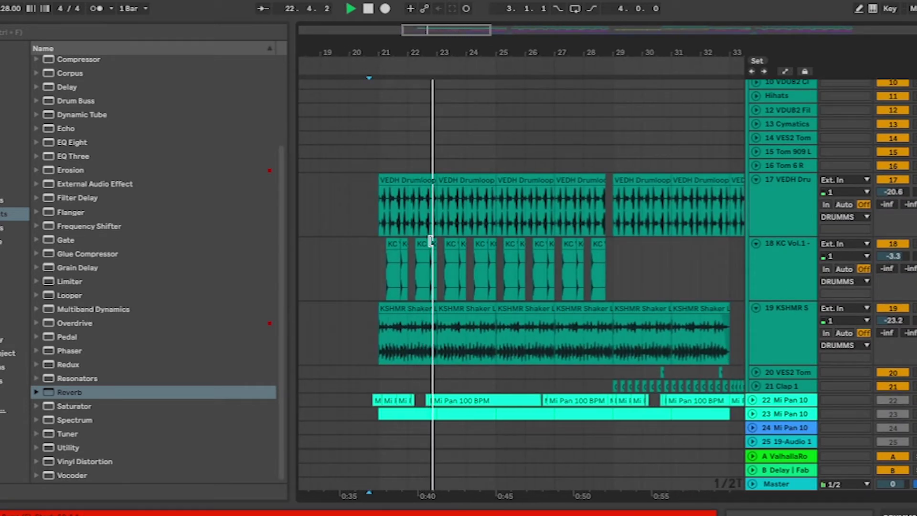
pyautogui.press('space')
# - Audition the VEDH Drumloop clip on track 17 from bar 21
pyautogui.scroll(5, 429, 240)
pyautogui.hscroll(-2, 430, 241)
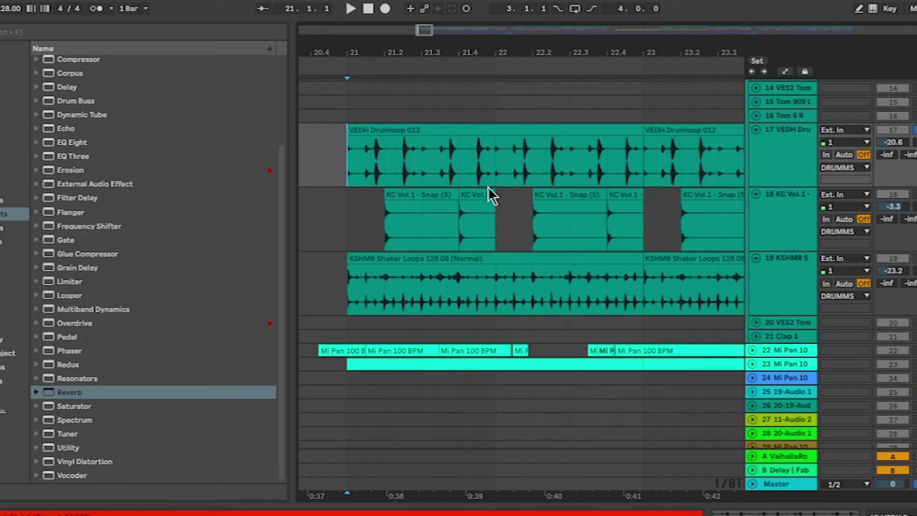
pyautogui.scroll(2, 489, 186)
pyautogui.press('space')
pyautogui.press('space')
# - Play the section from bar 21 with the KC Vol.1 snap track and listen to how it layers
pyautogui.click(354, 264)
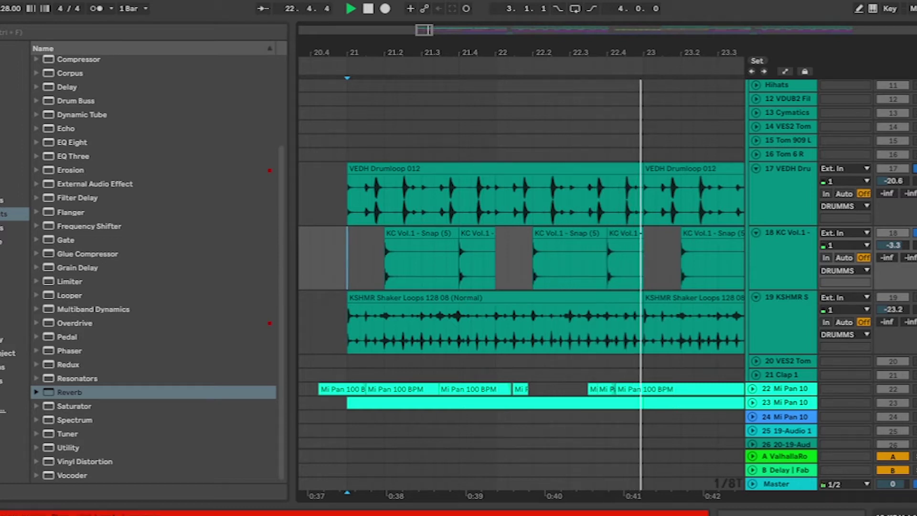
pyautogui.hscroll(2, 518, 237)
pyautogui.scroll(-5, 518, 237)
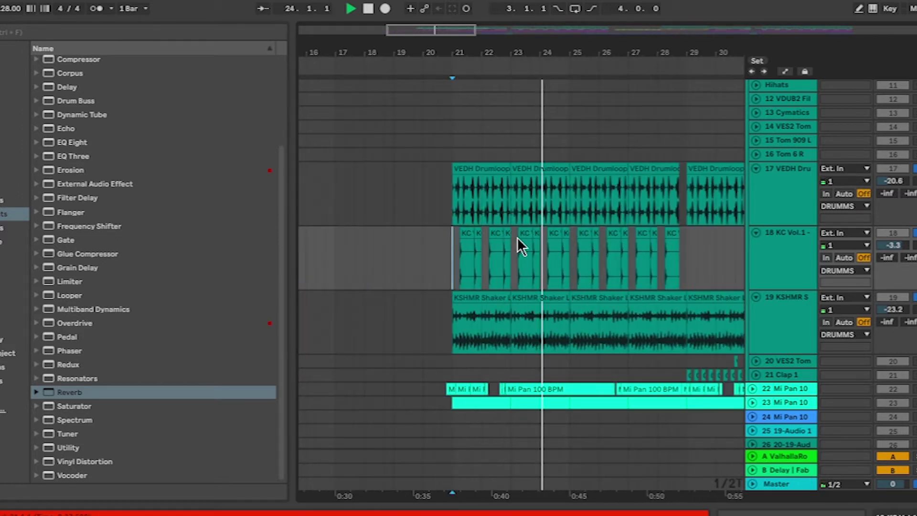
pyautogui.hscroll(1, 517, 237)
pyautogui.scroll(2, 526, 295)
pyautogui.scroll(-1, 526, 296)
pyautogui.press('space')
# - Fold the VEDH Drumloop, KC Vol.1 snap and KSHMR shaker tracks
pyautogui.scroll(-5, 526, 300)
pyautogui.scroll(4, 526, 300)
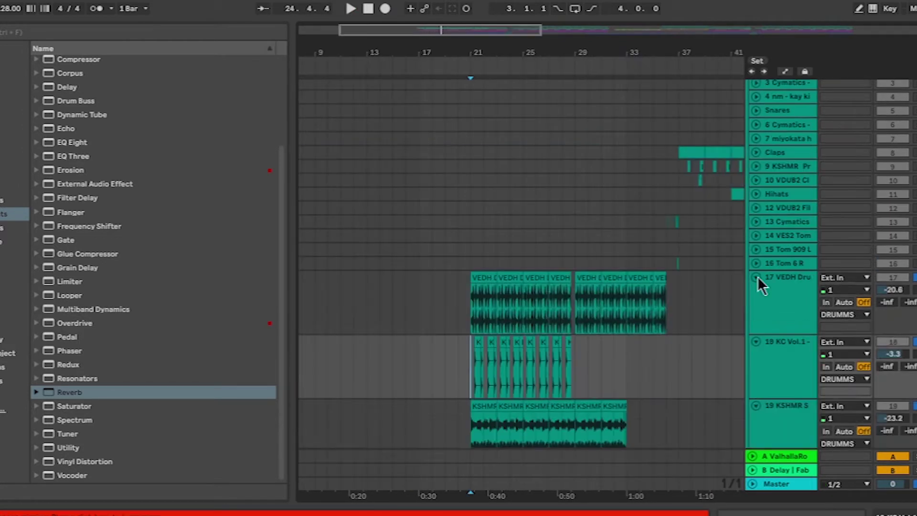
pyautogui.click(756, 277)
pyautogui.click(756, 291)
pyautogui.click(758, 303)
pyautogui.scroll(-2, 757, 303)
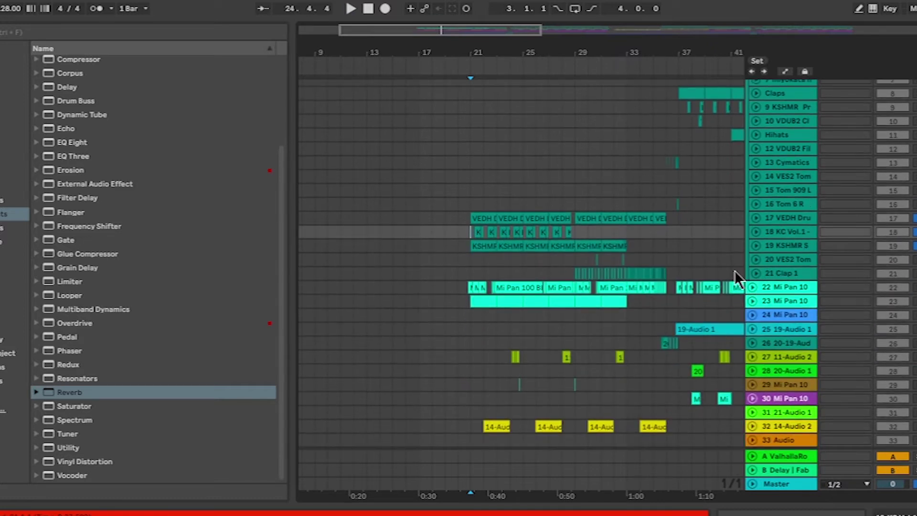
# - Unfold the Clap 1 track and play the claps from bar 29
pyautogui.scroll(4, 735, 271)
pyautogui.scroll(-3, 735, 271)
pyautogui.click(445, 221)
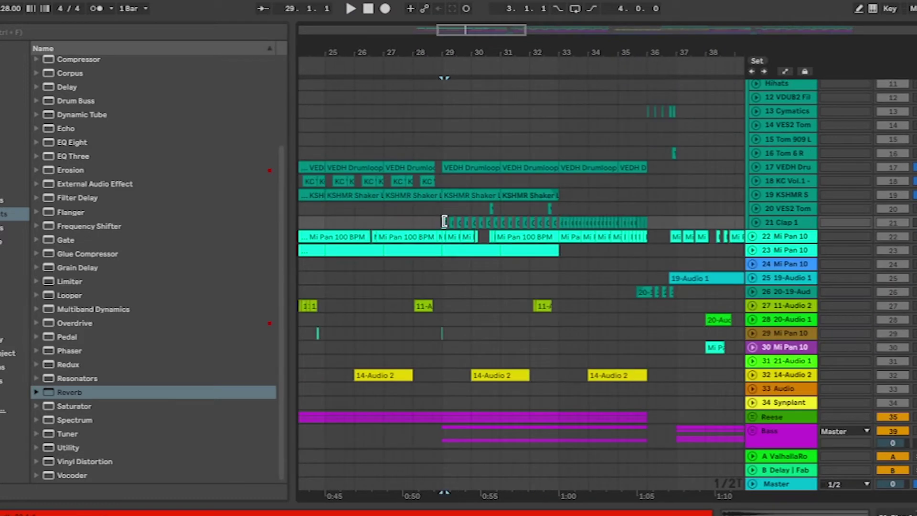
pyautogui.click(756, 222)
pyautogui.press('space')
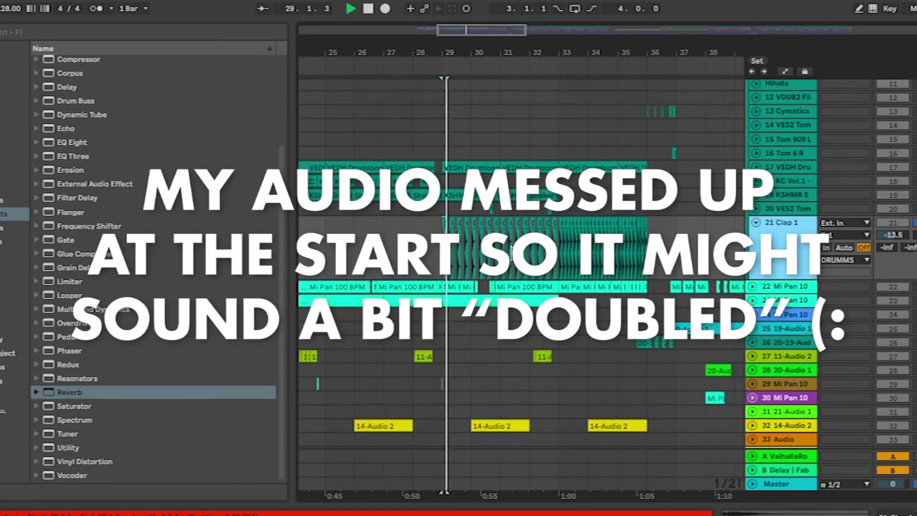
pyautogui.scroll(3, 554, 272)
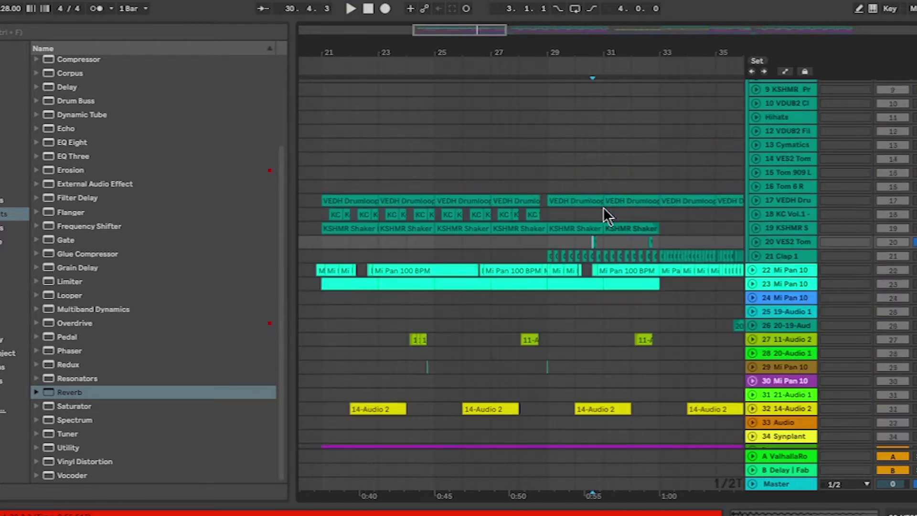
# - Fold the DRUMMS group and unfold the Mi Pan vocal on track 22
pyautogui.scroll(5, 603, 207)
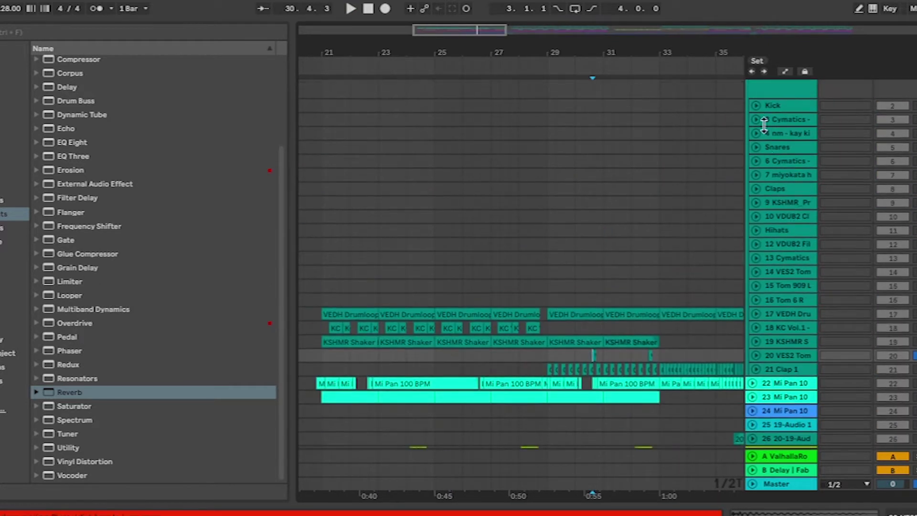
pyautogui.click(751, 86)
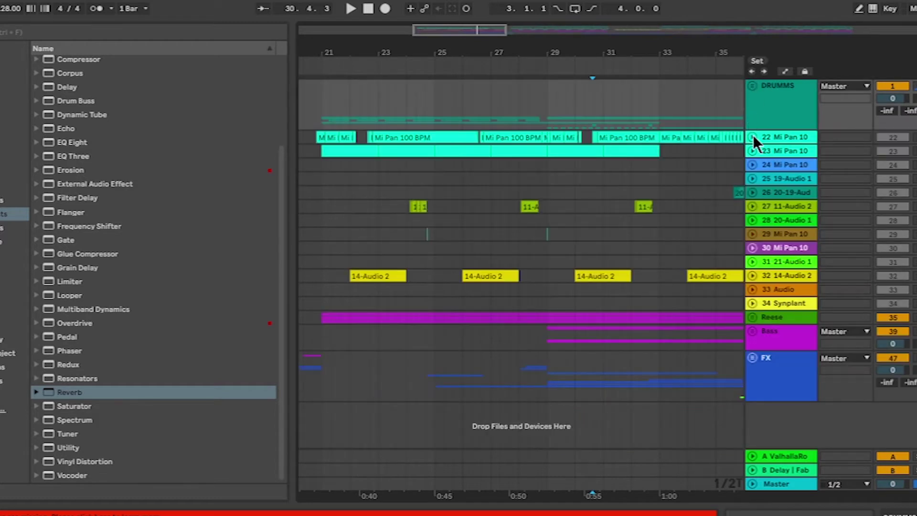
pyautogui.click(753, 136)
pyautogui.hscroll(-3, 385, 175)
# - Play the Mi Pan vocal clips on track 22 from the start of the first clip before bar 21
pyautogui.click(385, 176)
pyautogui.scroll(3, 385, 176)
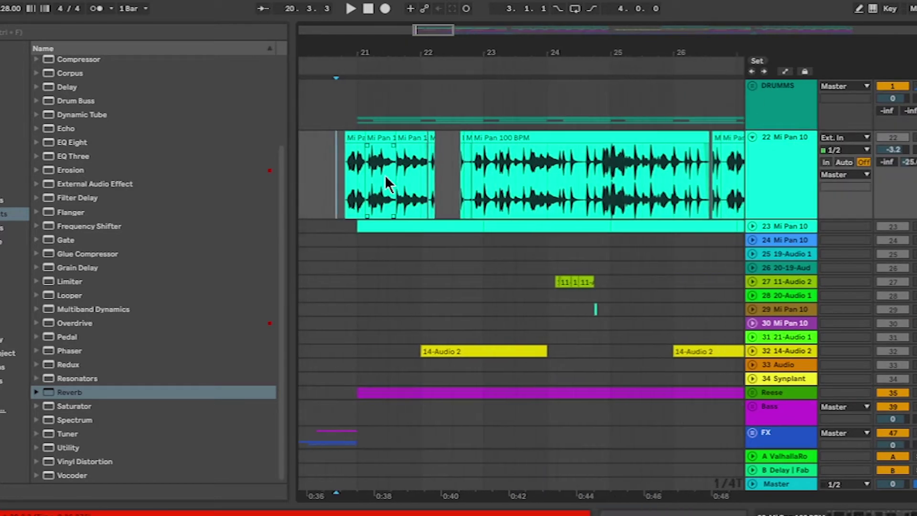
pyautogui.press('space')
pyautogui.click(348, 192)
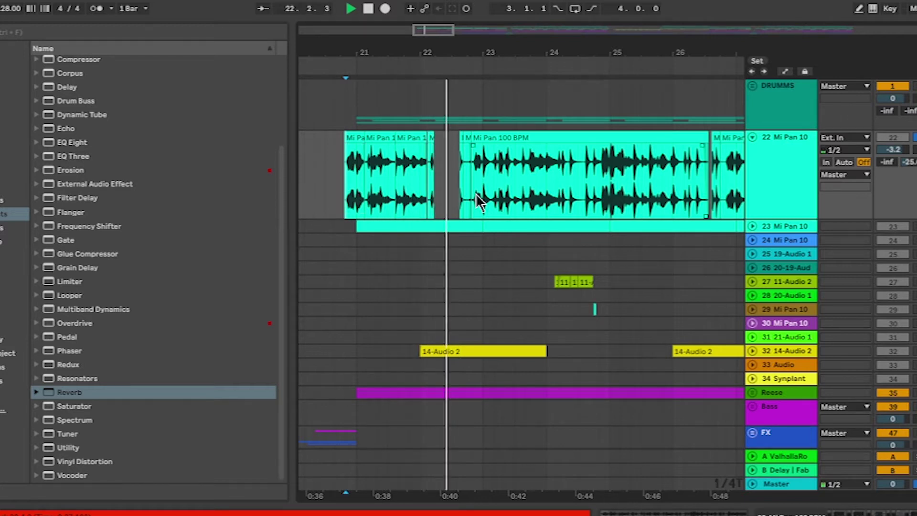
pyautogui.hscroll(1, 476, 195)
pyautogui.press('space')
# - Audition the short vocal clip just after bar 22 that ends the first phrase on track 22
pyautogui.scroll(3, 429, 159)
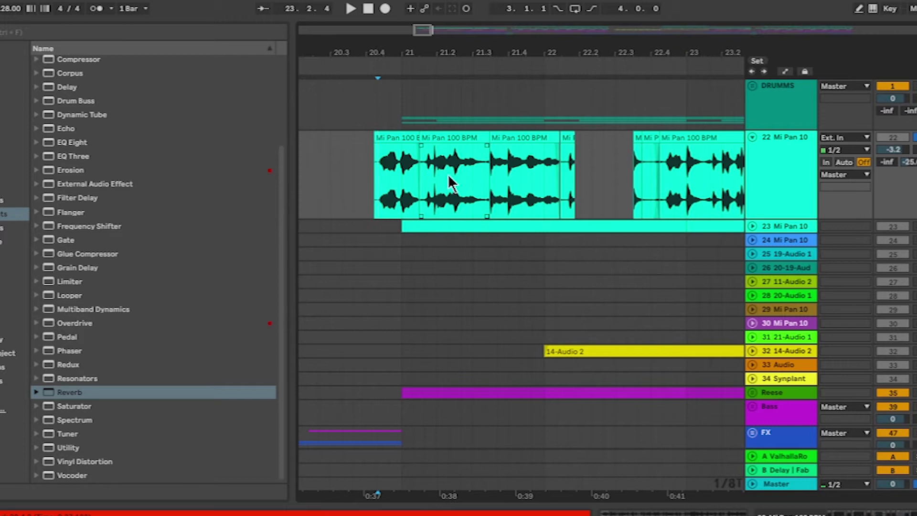
pyautogui.scroll(3, 449, 182)
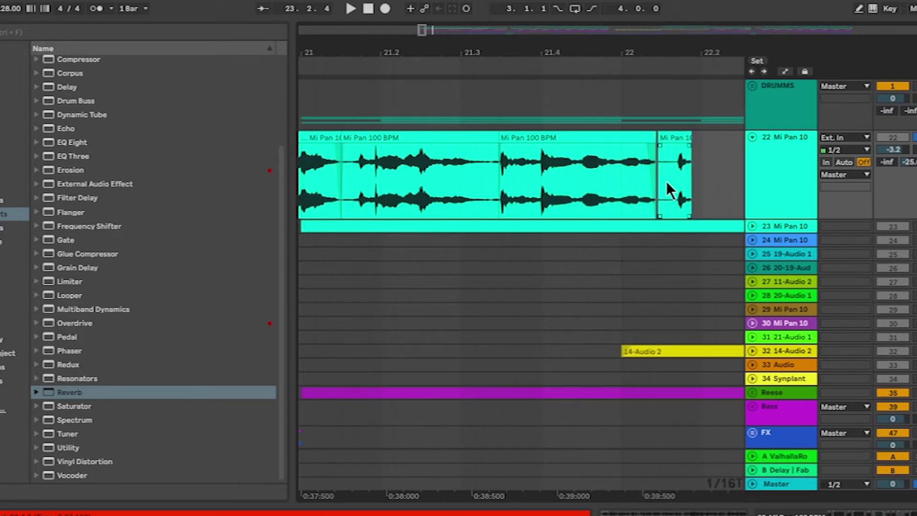
pyautogui.hscroll(2, 667, 181)
pyautogui.press('space')
pyautogui.scroll(-1, 666, 181)
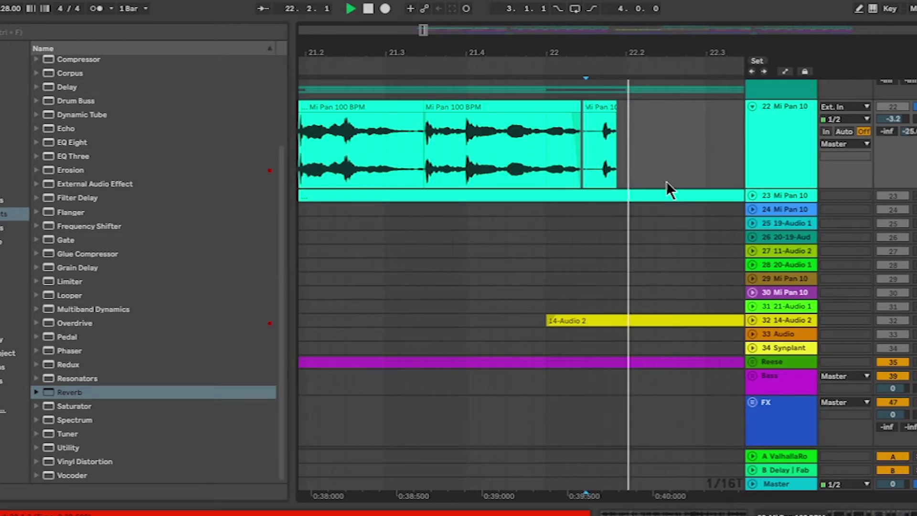
pyautogui.press('space')
# - Examine the start of the vocal track's device chain and open the JJP-Vocals plug-in window
pyautogui.scroll(-3, 666, 182)
pyautogui.scroll(1, 666, 182)
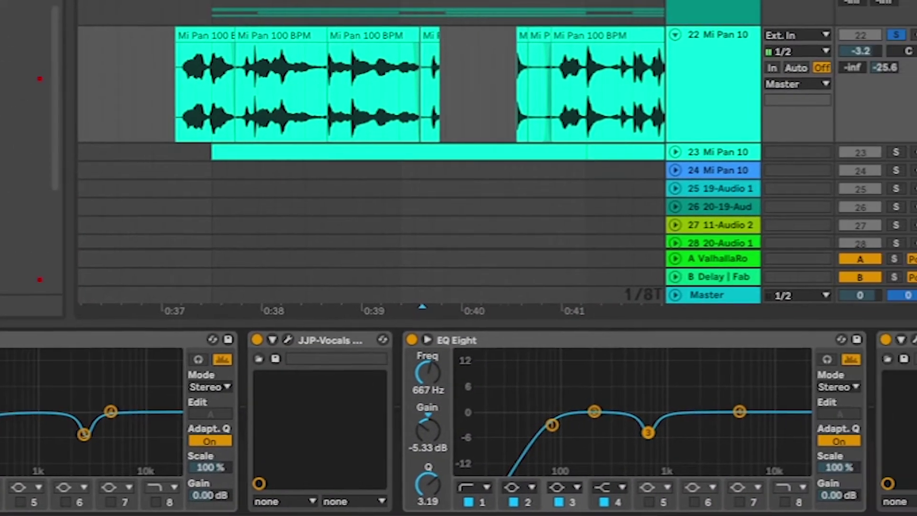
pyautogui.click(15, 369)
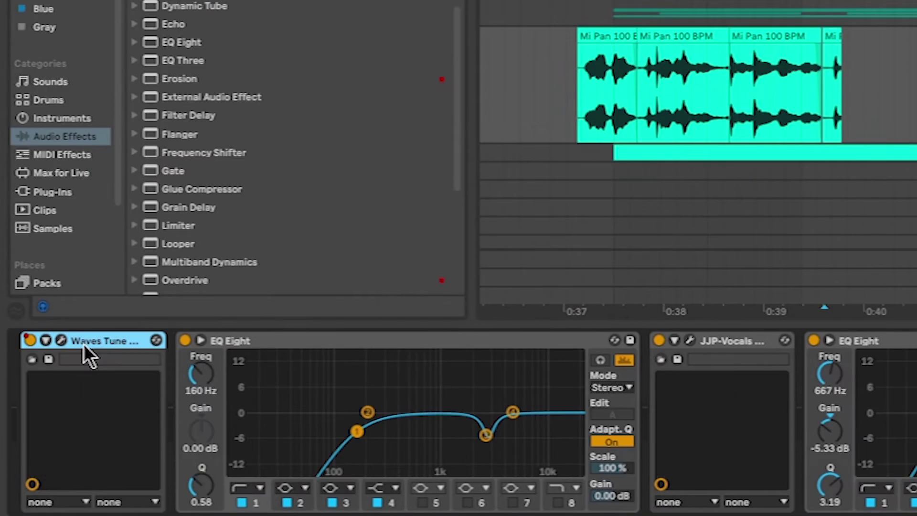
pyautogui.click(342, 340)
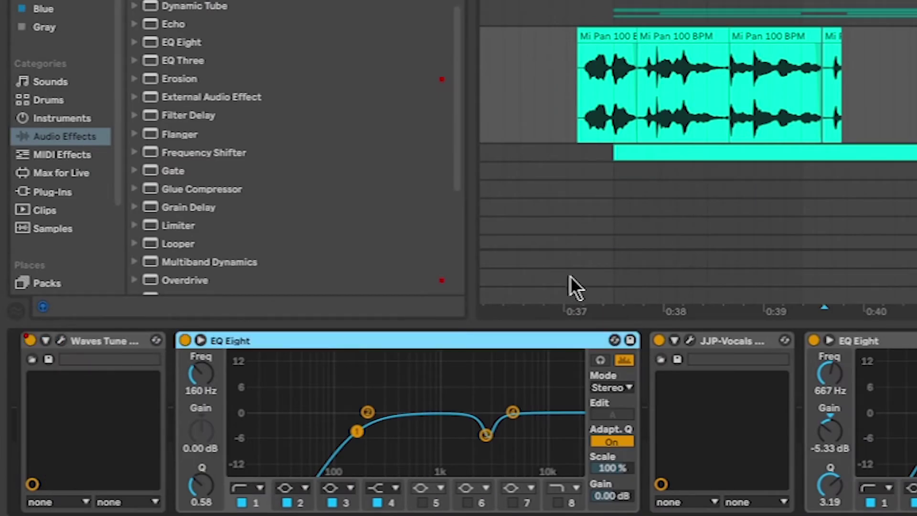
pyautogui.click(689, 340)
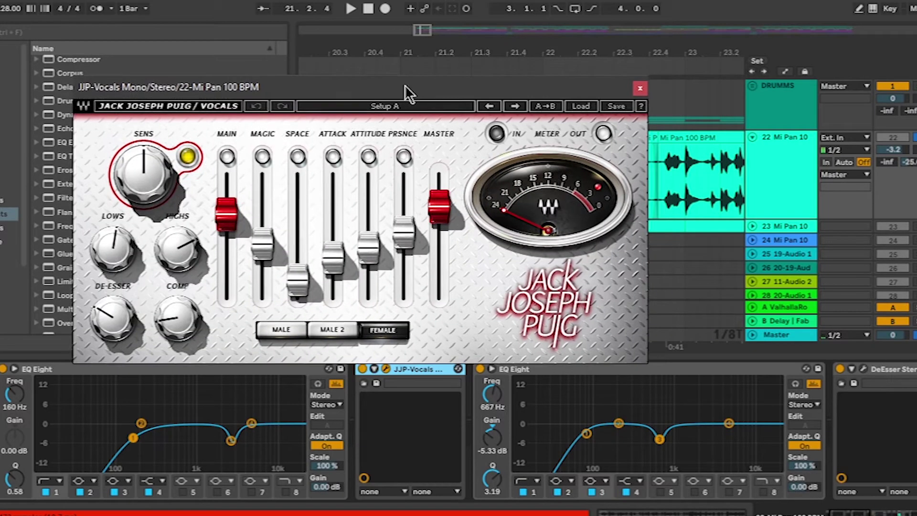
# - Compare the vocal with JJP-Vocals bypassed and enabled, playing from bar 21
pyautogui.click(364, 381)
pyautogui.press('space')
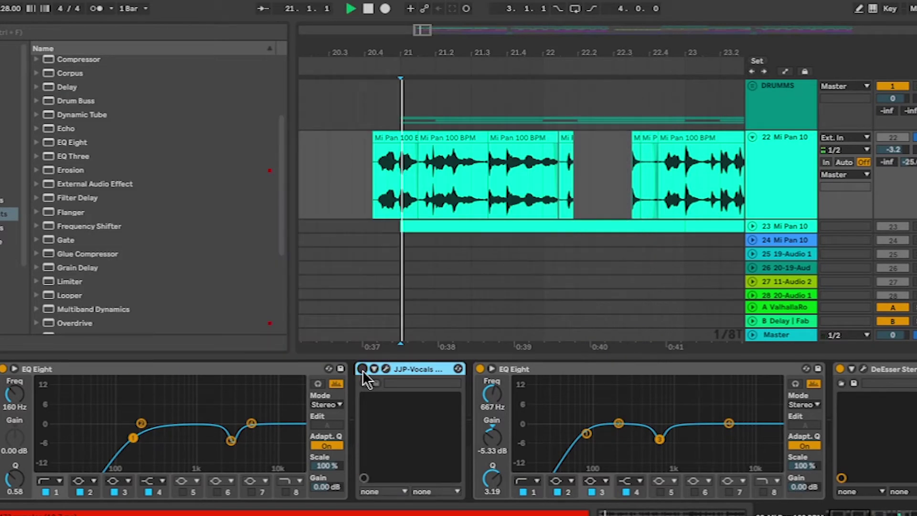
pyautogui.click(362, 369)
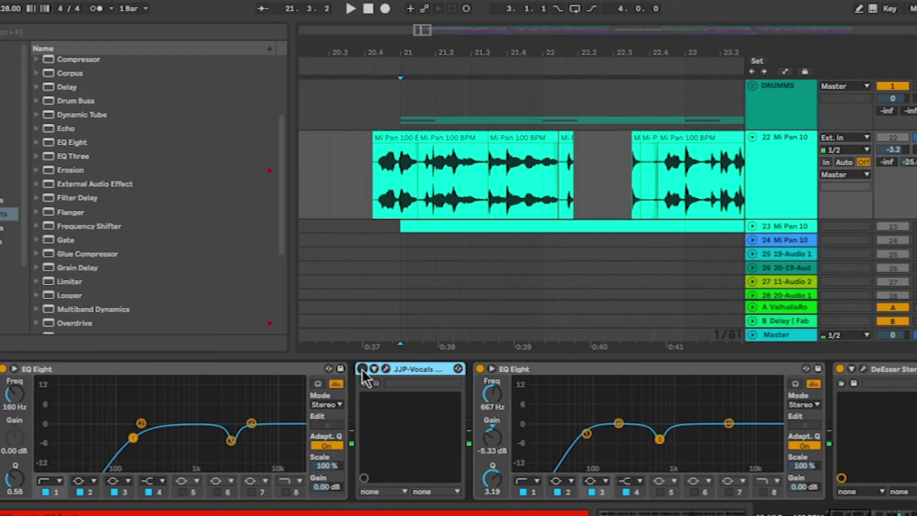
pyautogui.click(363, 369)
pyautogui.press('space')
# - Examine the second EQ Eight and the DeEsser plug-in on the vocal track while playing the vocal
pyautogui.click(428, 367)
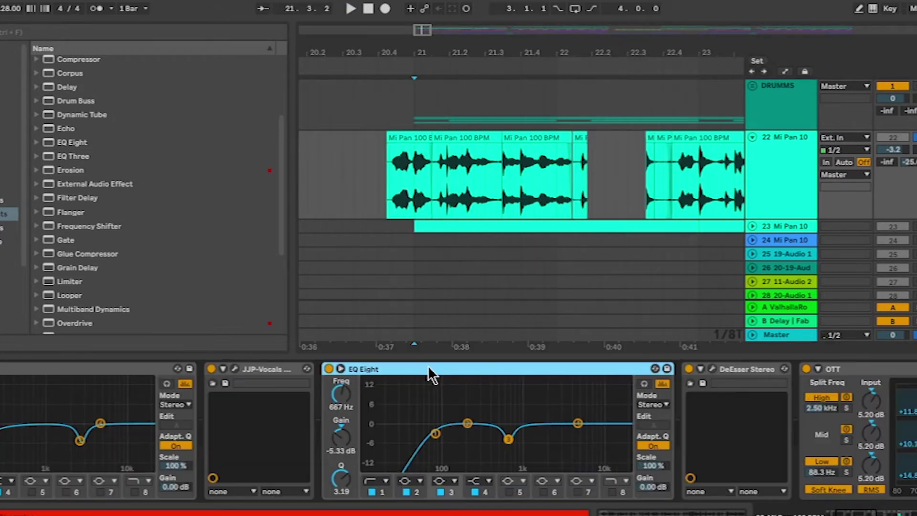
pyautogui.hscroll(5, 428, 367)
pyautogui.click(486, 369)
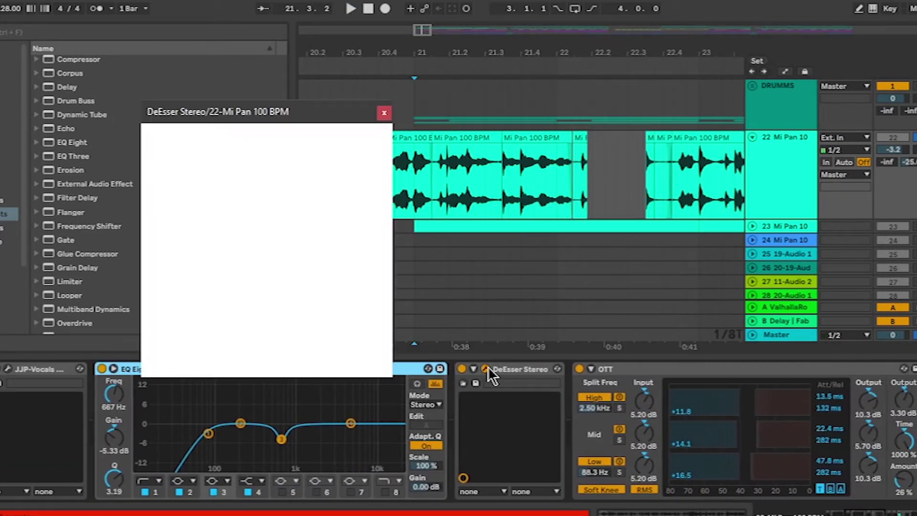
pyautogui.press('space')
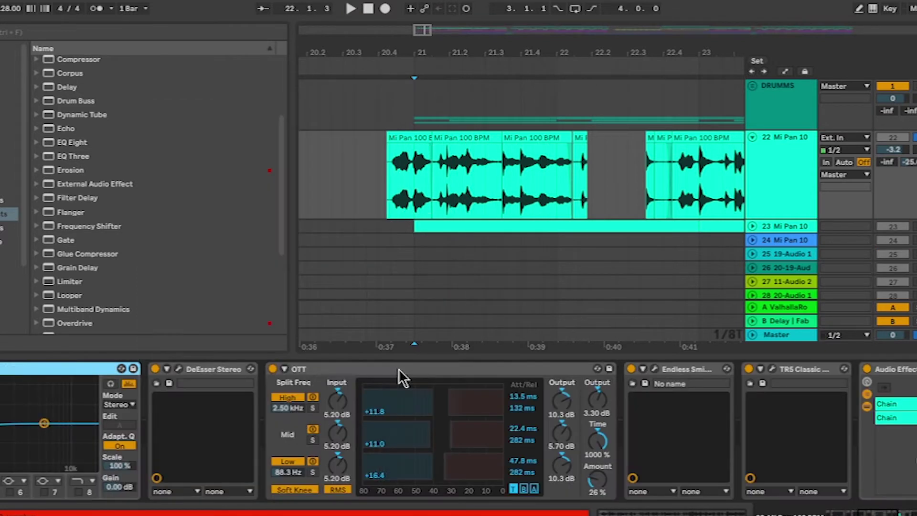
# - Examine the OTT and Endless Smile devices further along the vocal track's chain
pyautogui.click(399, 369)
pyautogui.hscroll(3, 399, 368)
pyautogui.click(571, 368)
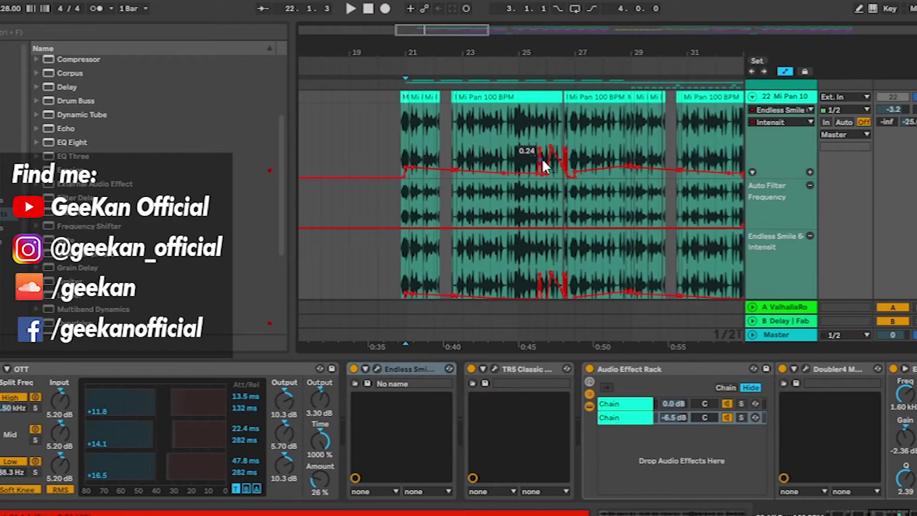
# - Play the vocal from bar 25.3 to hear the Endless Smile intensity automation
pyautogui.scroll(5, 543, 160)
pyautogui.scroll(1, 497, 136)
pyautogui.click(482, 165)
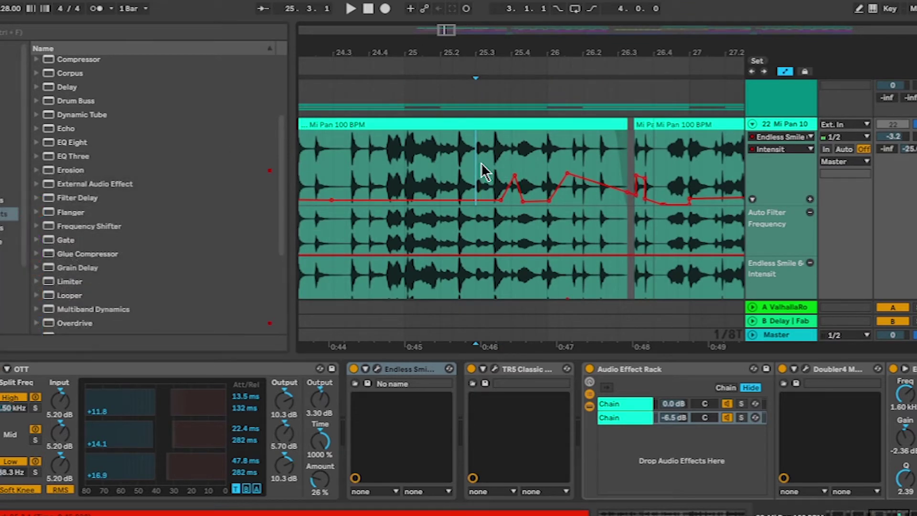
pyautogui.press('space')
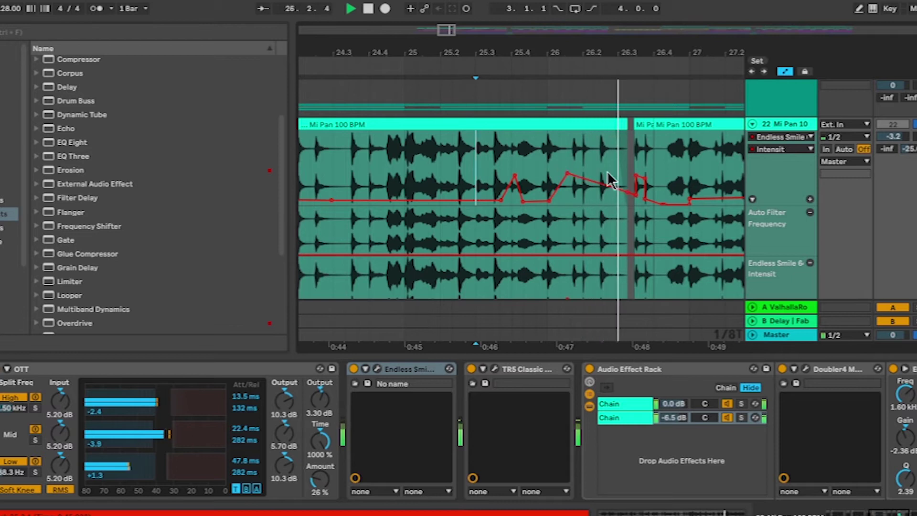
# - Stop playback and hide the automation on the arrangement tracks
pyautogui.press('space')
pyautogui.scroll(-4, 600, 174)
pyautogui.press('a')
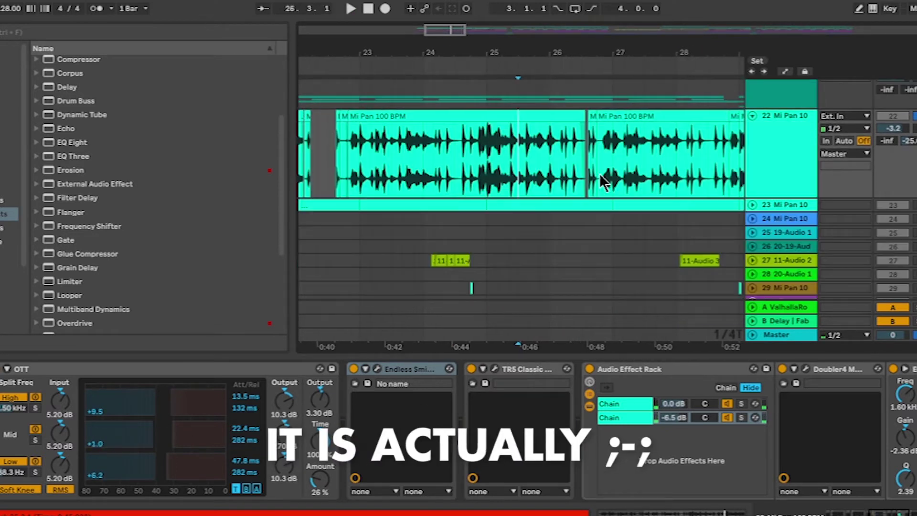
# - Examine the TR5 Classic Clipper plug-in's settings on the vocal track, closing its window when done
pyautogui.hscroll(2, 601, 181)
pyautogui.click(497, 374)
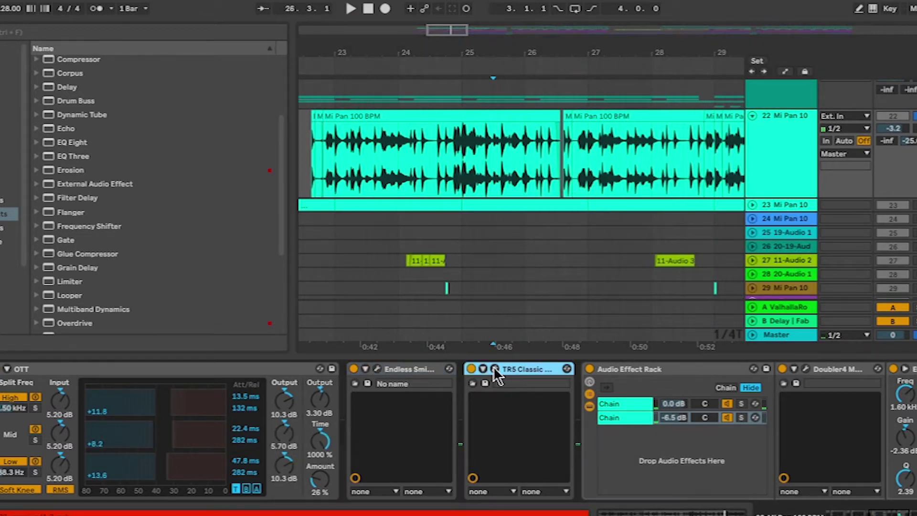
pyautogui.click(495, 369)
pyautogui.moveTo(661, 126); pyautogui.dragTo(620, 102)
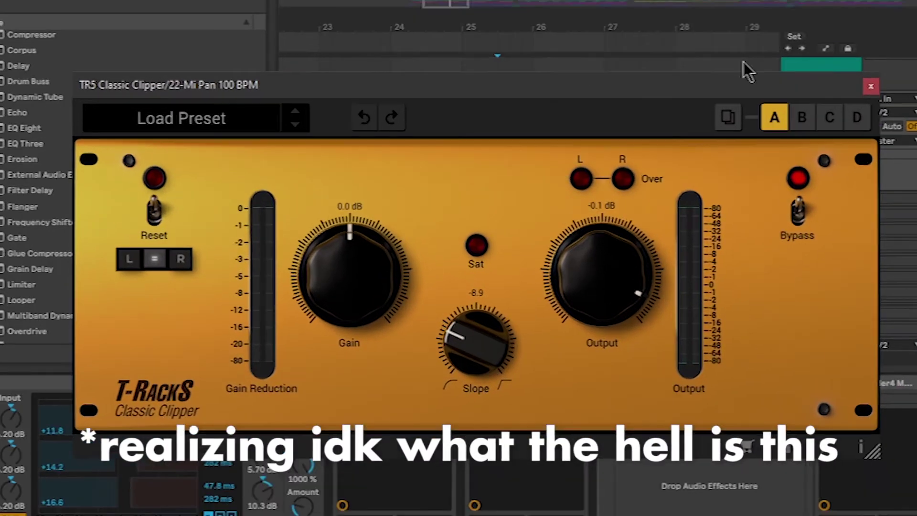
pyautogui.click(871, 86)
# - Compare the vocal with the Audio Effect Rack bypassed and enabled while playing
pyautogui.hscroll(5, 560, 171)
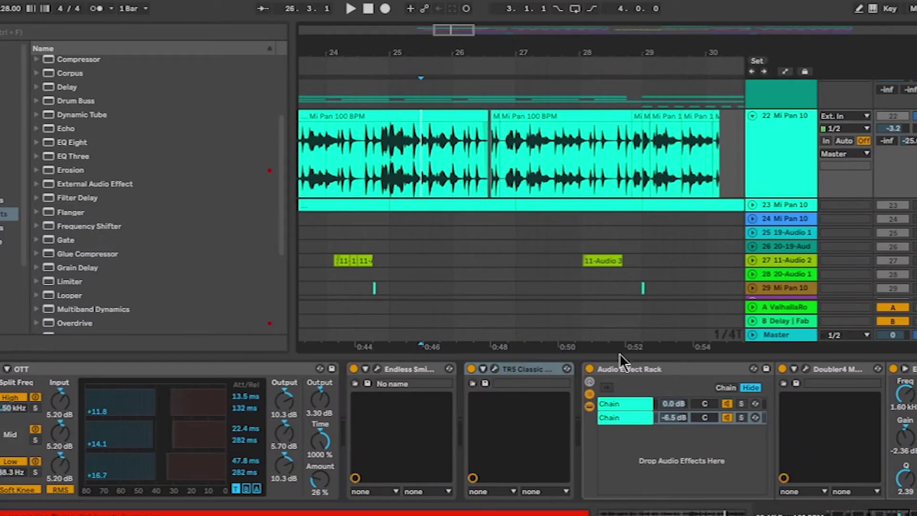
pyautogui.hscroll(5, 643, 442)
pyautogui.hscroll(-4, 420, 167)
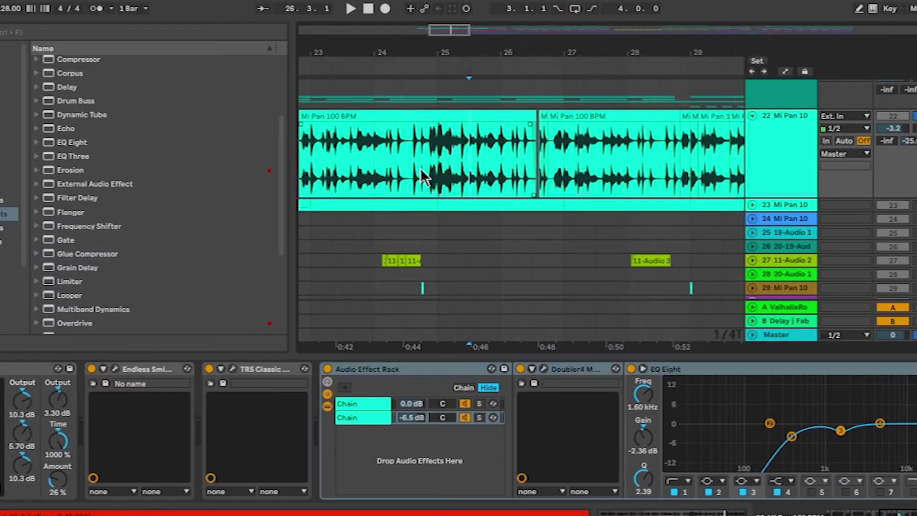
pyautogui.click(327, 369)
pyautogui.press('space')
pyautogui.press('space')
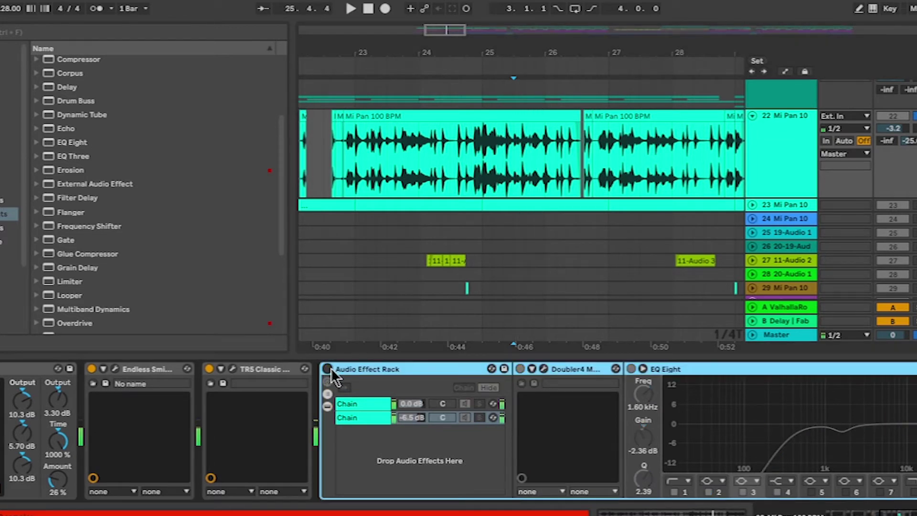
pyautogui.click(327, 369)
pyautogui.press('space')
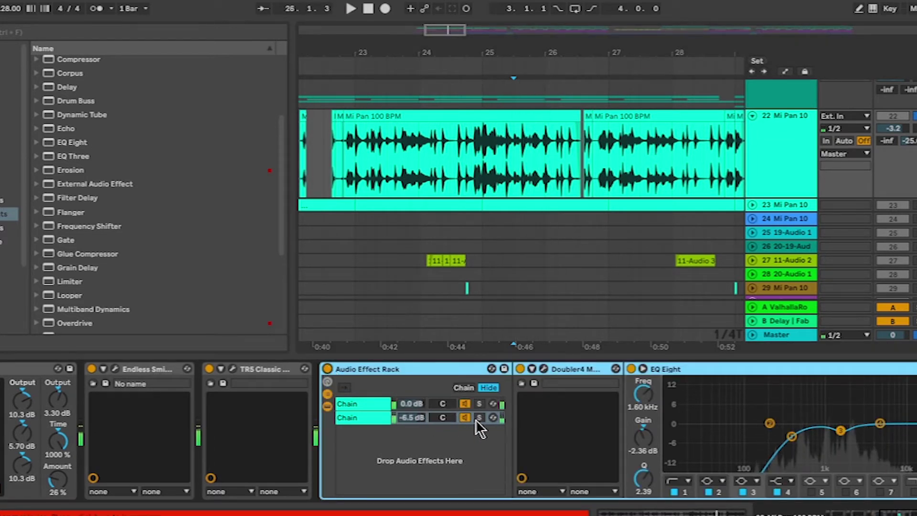
# - Solo the second chain of the Audio Effect Rack and inspect the Glue Compressor further along the vocal's chain
pyautogui.click(480, 417)
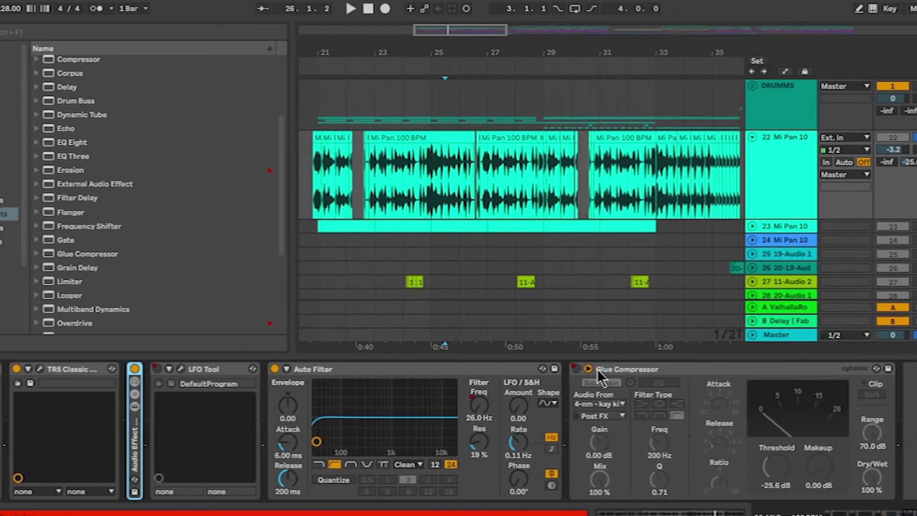
pyautogui.click(597, 369)
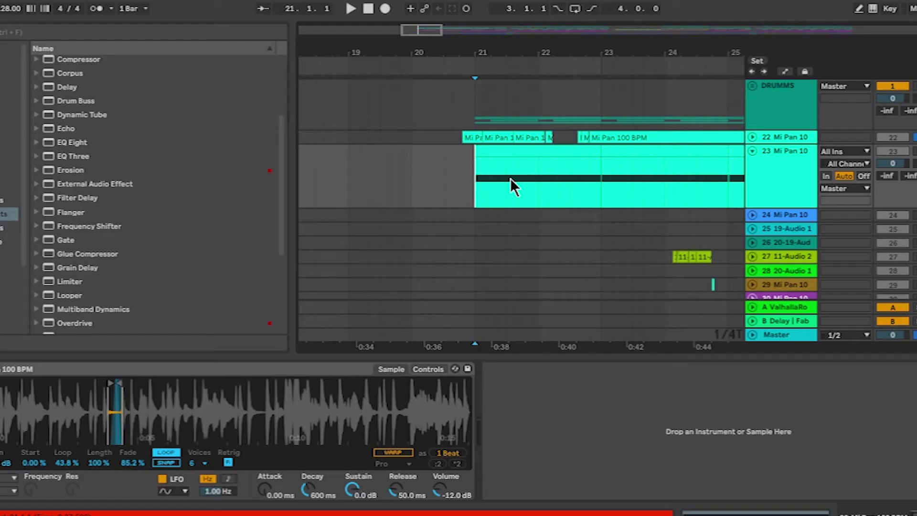
# - Play the long clip on track 23 Mi Pan from bar 21
pyautogui.hscroll(-3, 510, 179)
pyautogui.hscroll(2, 510, 179)
pyautogui.press('space')
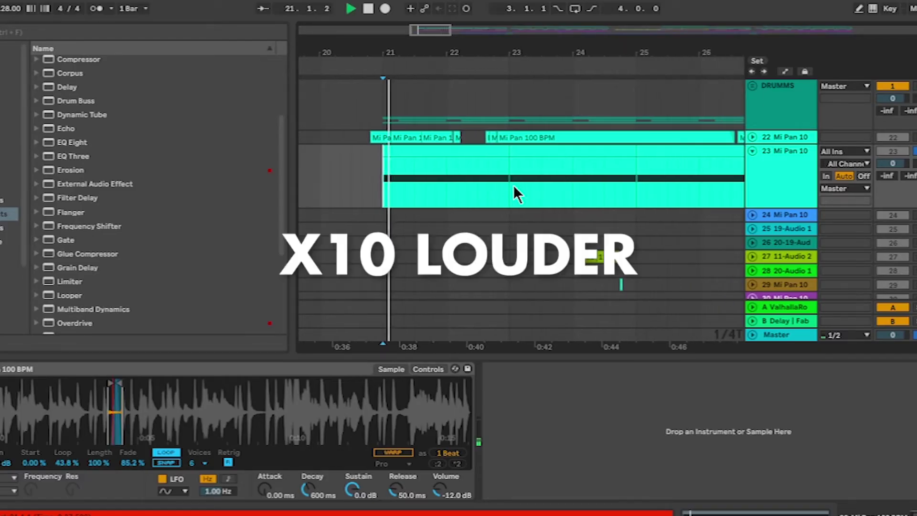
pyautogui.hscroll(2, 514, 185)
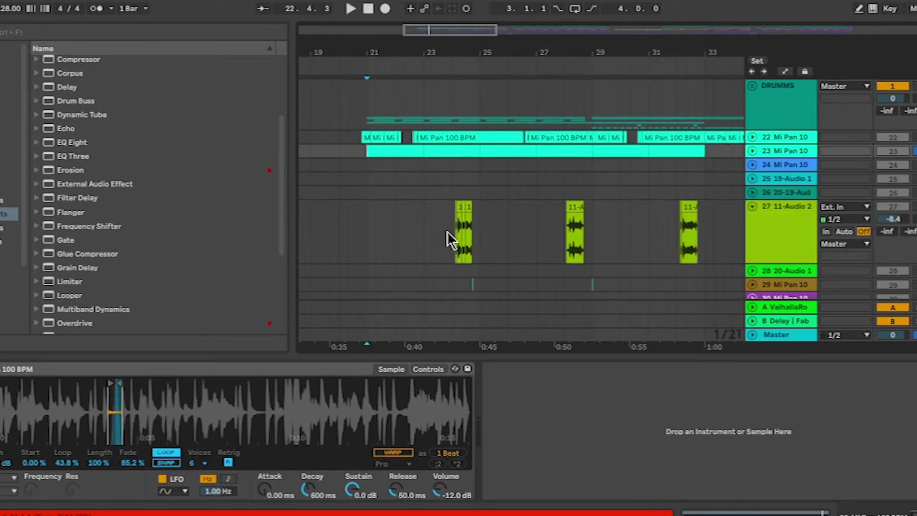
# - Play the 11-Audio 2 clips on track 27 from bar 24, check the track's Valhalla reverb device and fold the track
pyautogui.click(449, 231)
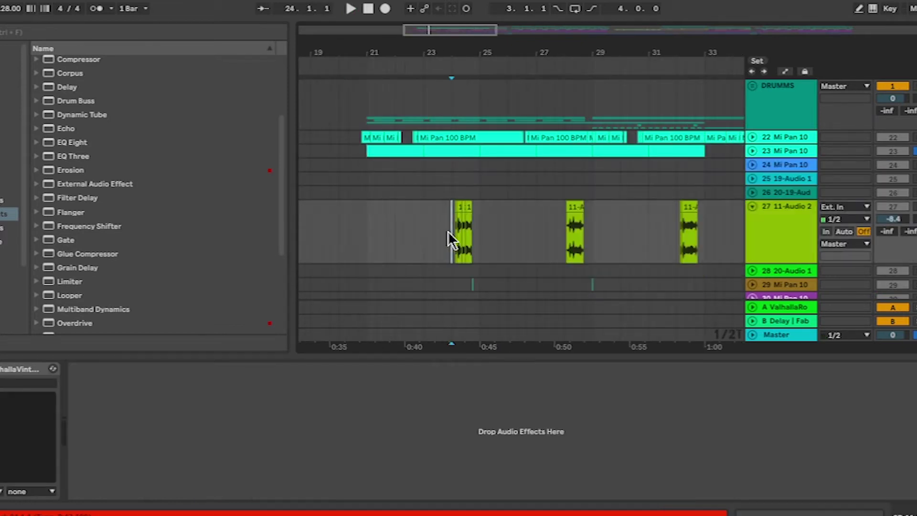
pyautogui.press('space')
pyautogui.press('space')
pyautogui.click(11, 369)
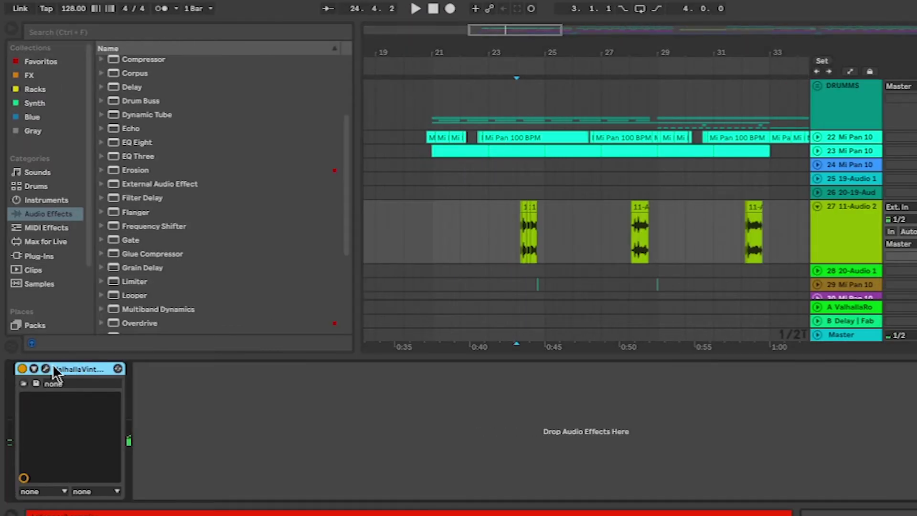
pyautogui.click(818, 207)
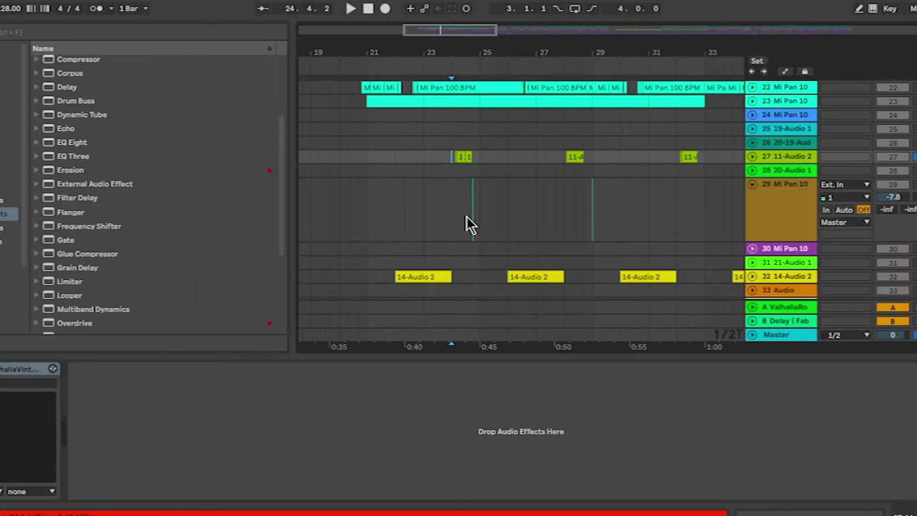
# - Play the short clip on track 29 Mi Pan from just before bar 24.4
pyautogui.scroll(8, 532, 215)
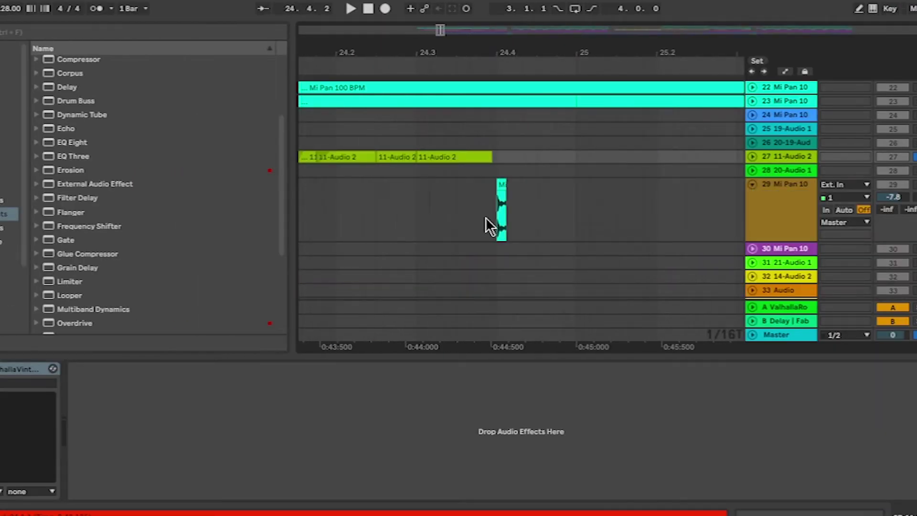
pyautogui.click(485, 218)
pyautogui.press('space')
pyautogui.press('space')
pyautogui.scroll(-8, 488, 220)
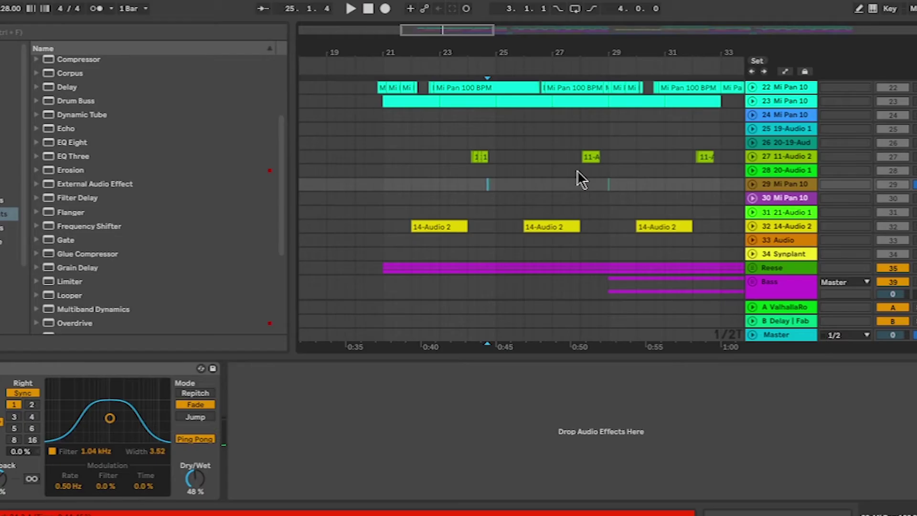
# - Play the first 14-Audio 2 clip on track 32 from its start, and select the clip
pyautogui.scroll(2, 614, 146)
pyautogui.scroll(-5, 696, 148)
pyautogui.click(844, 282)
pyautogui.click(410, 209)
pyautogui.press('space')
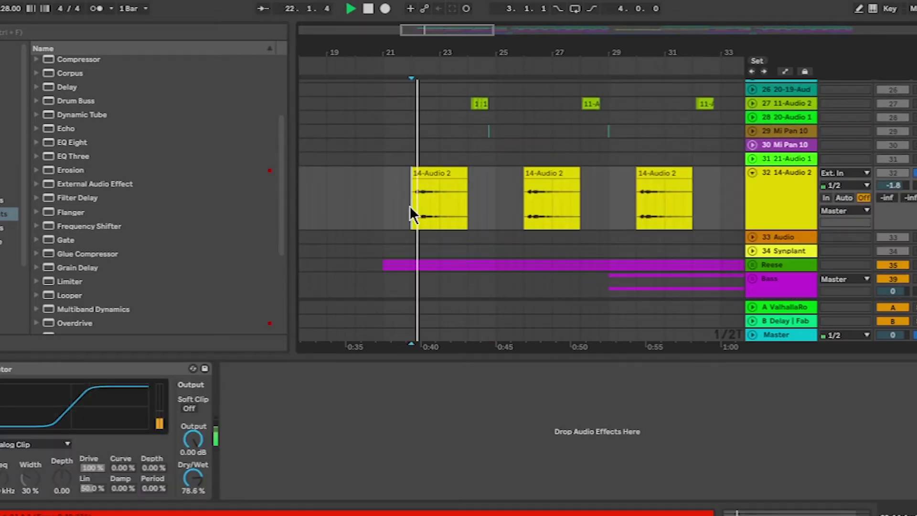
pyautogui.press('space')
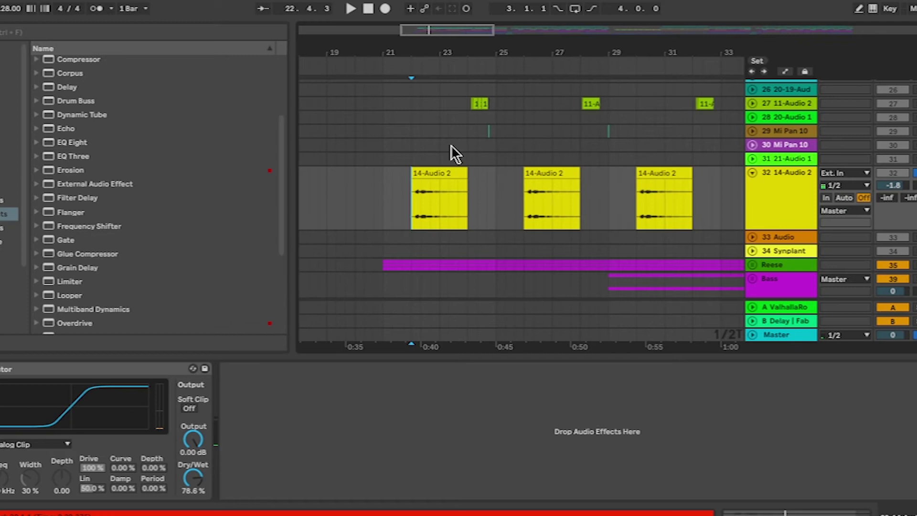
pyautogui.click(457, 179)
pyautogui.doubleClick(456, 173)
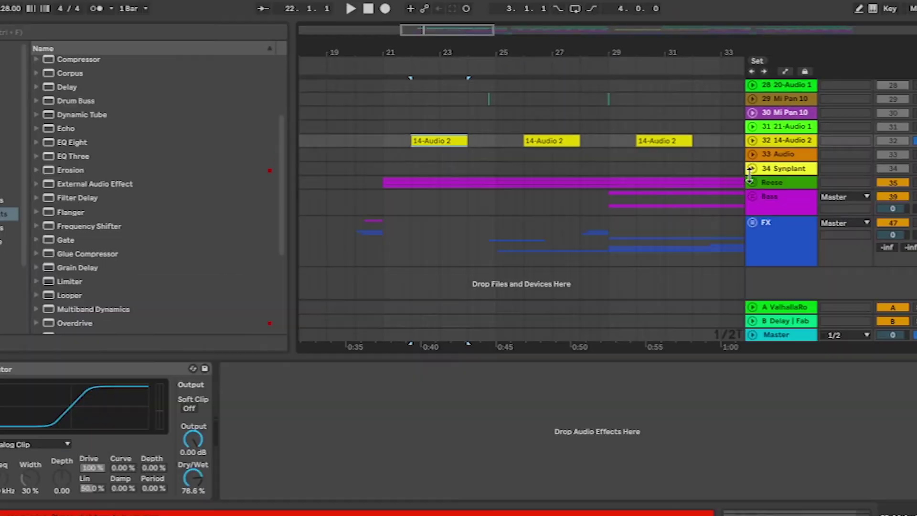
# - Unfold the Reese group and collapse its Pad, Spire-1.1 and Sub tracks to single rows
pyautogui.click(750, 182)
pyautogui.scroll(-4, 544, 211)
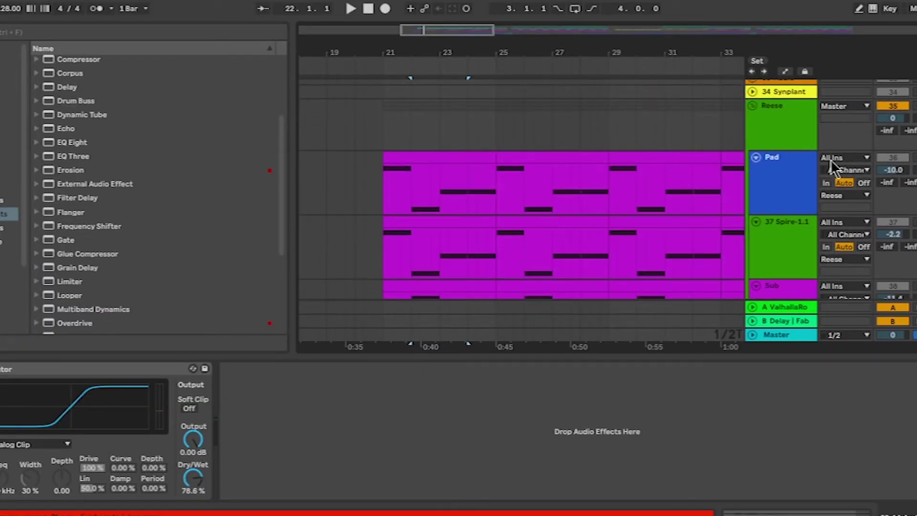
pyautogui.click(757, 172)
pyautogui.click(759, 187)
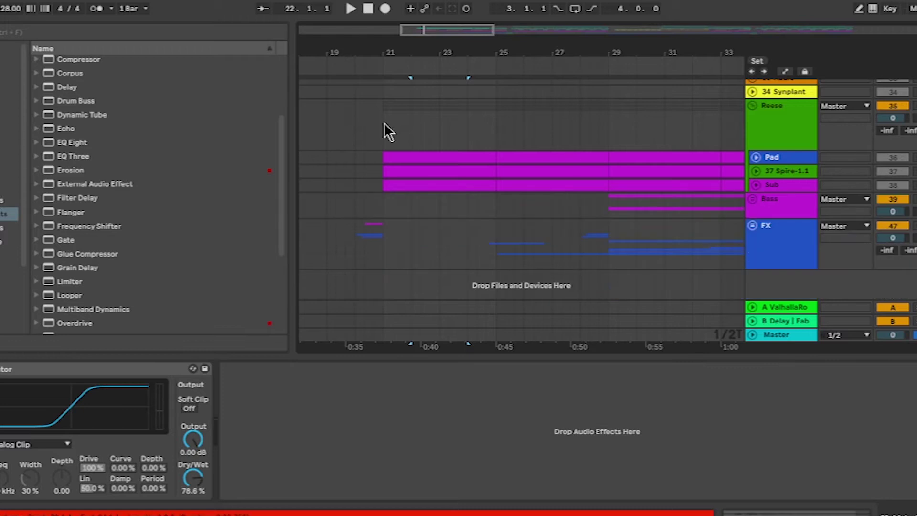
# - Play the Reese group from bar 21
pyautogui.click(387, 125)
pyautogui.scroll(3, 394, 188)
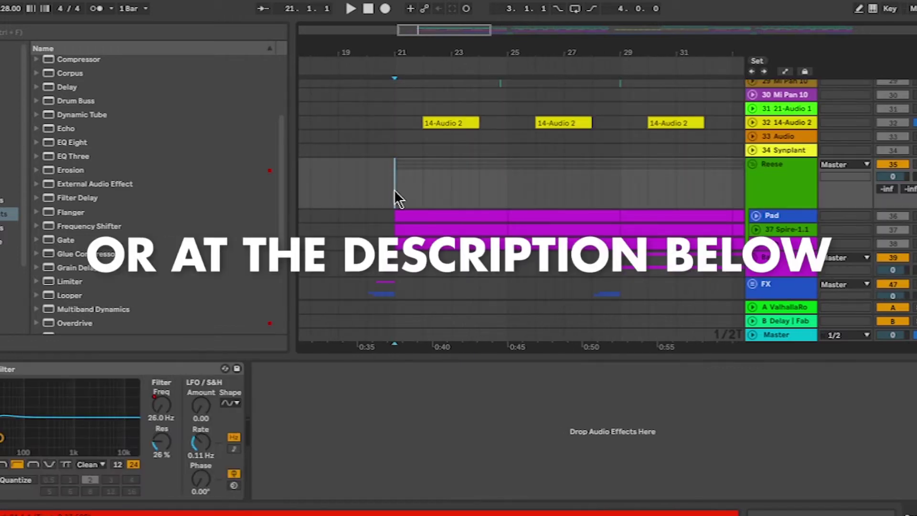
pyautogui.scroll(-2, 395, 191)
pyautogui.hscroll(2, 394, 190)
pyautogui.hscroll(-1, 395, 190)
pyautogui.hscroll(1, 394, 190)
pyautogui.click(794, 162)
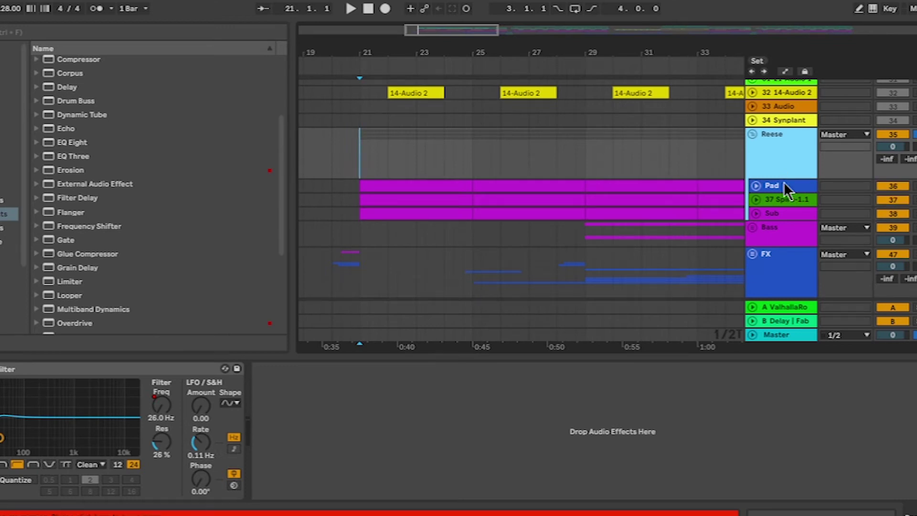
pyautogui.scroll(-2, 767, 159)
pyautogui.press('space')
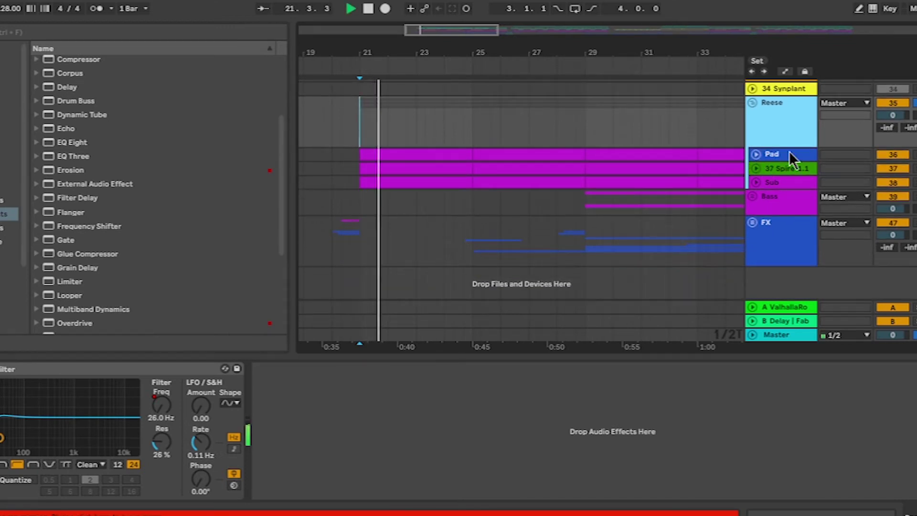
# - Audition the Pad track and add the 37 Spire-1.1 track to the audition during playback
pyautogui.click(789, 154)
pyautogui.press('space')
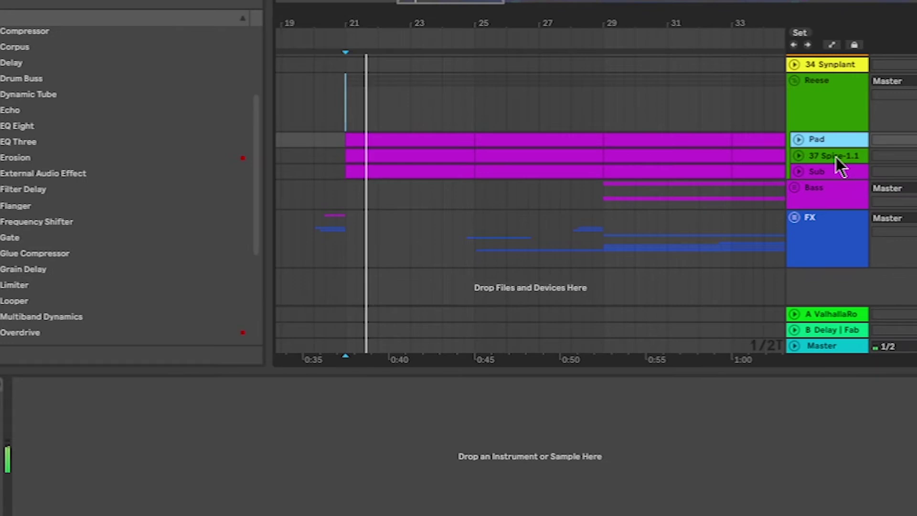
pyautogui.keyDown('shift'); pyautogui.click(788, 169); pyautogui.keyUp('shift')
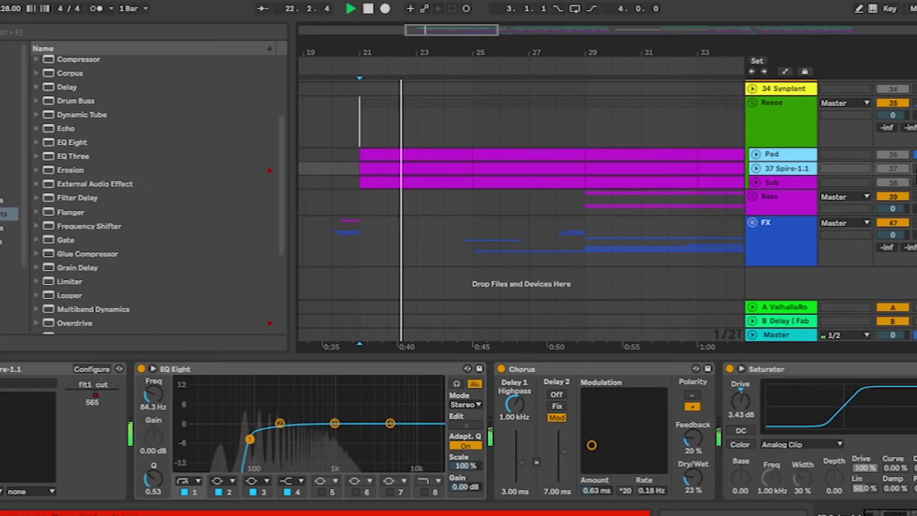
pyautogui.click(915, 168)
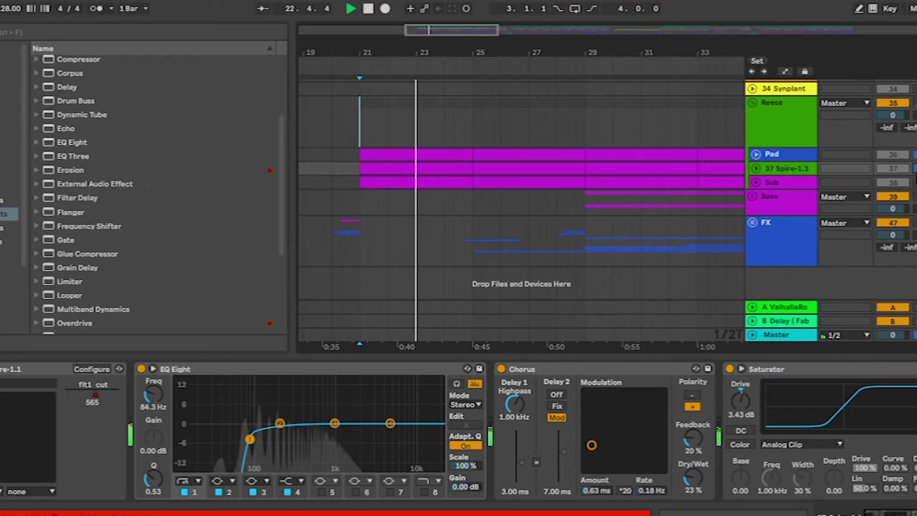
# - Unfold the Sub track in the Reese group and examine its notes and device chain during playback
pyautogui.click(757, 183)
pyautogui.click(781, 170)
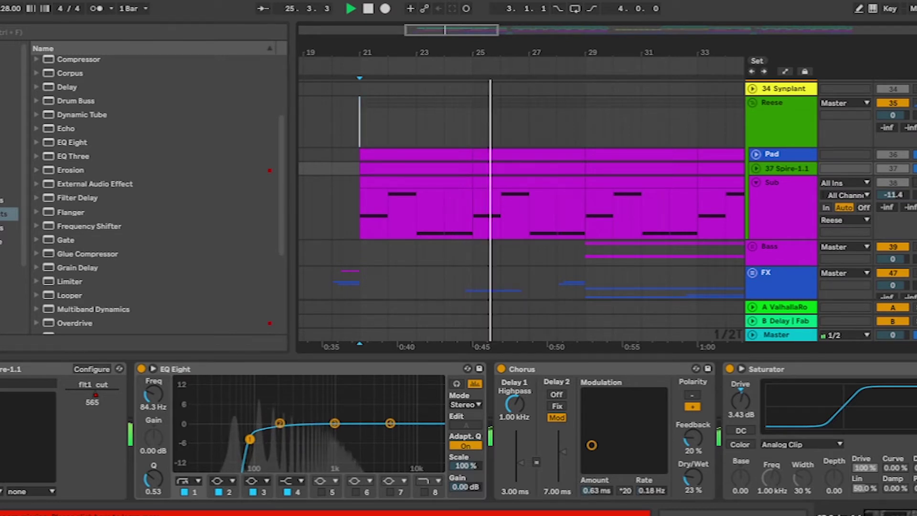
pyautogui.click(781, 190)
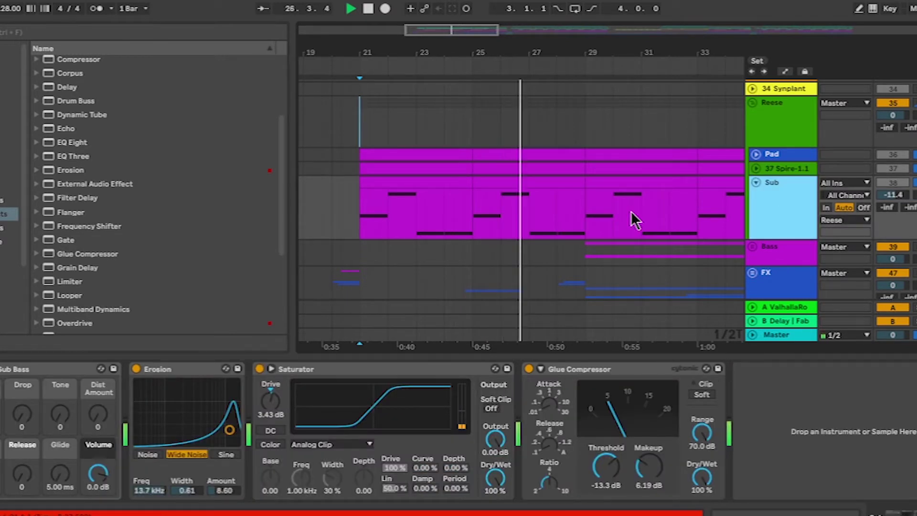
# - Select the Reese group and fold it
pyautogui.hscroll(1, 631, 211)
pyautogui.click(805, 213)
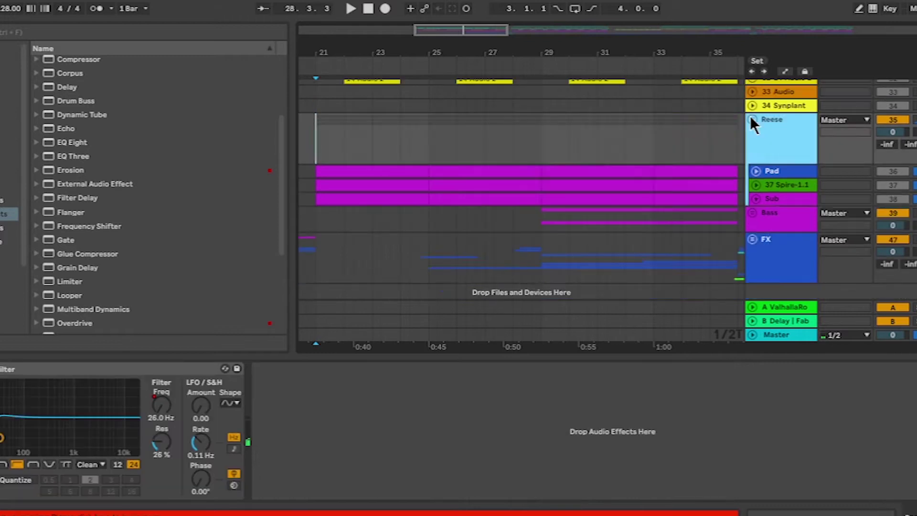
pyautogui.click(751, 117)
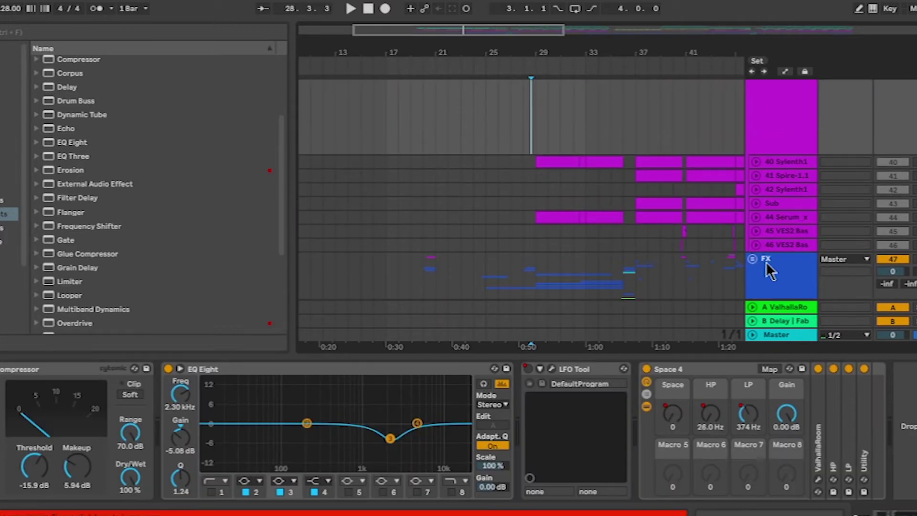
# - Unfold the FX group and look over its tracks and clips around bar 20
pyautogui.click(763, 262)
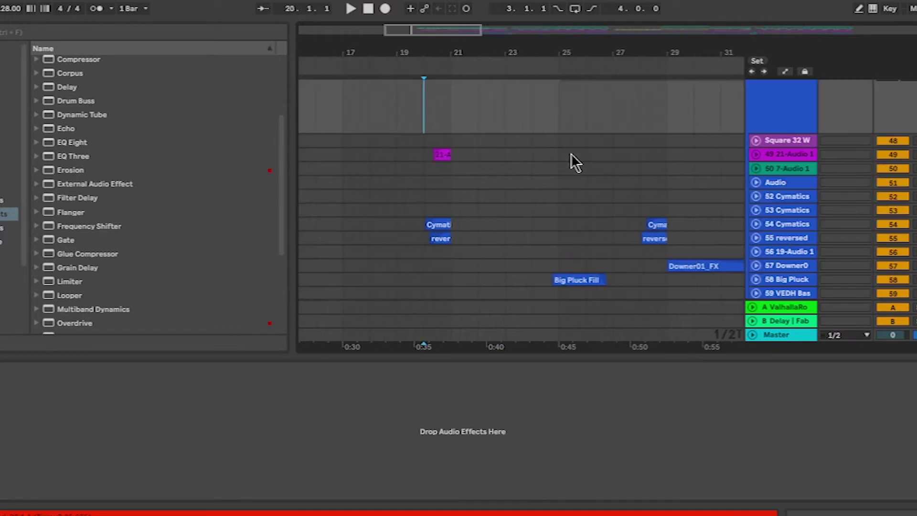
pyautogui.scroll(-3, 571, 153)
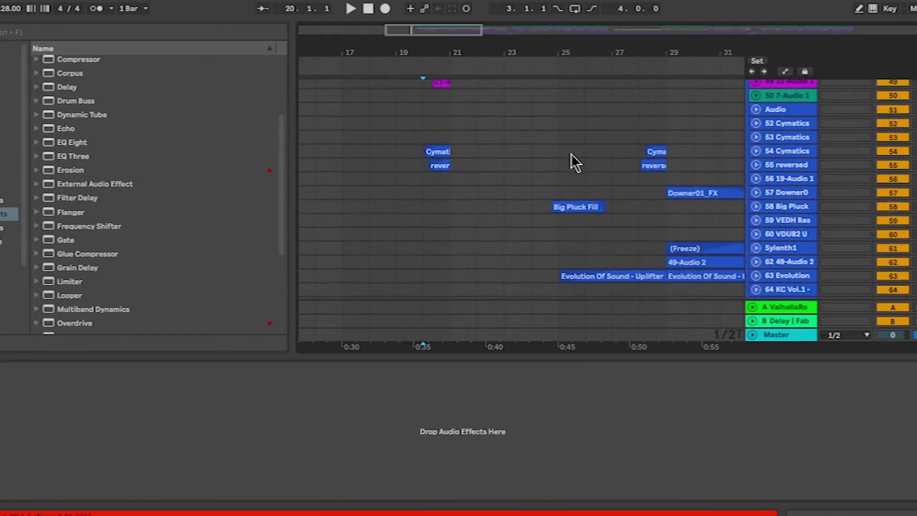
pyautogui.scroll(5, 498, 159)
pyautogui.scroll(2, 729, 141)
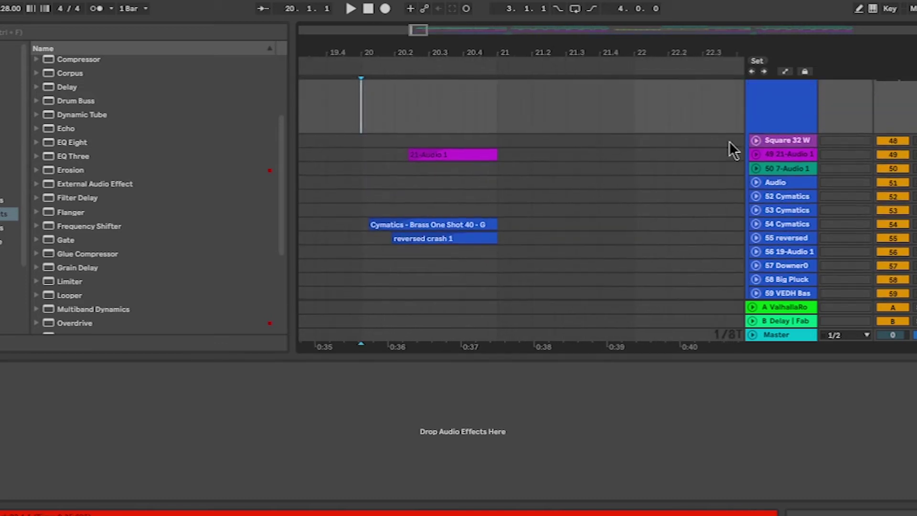
# - Unfold track 49 21-Audio 1 in the FX group and play its clip from just after bar 20.2
pyautogui.click(754, 155)
pyautogui.click(416, 194)
pyautogui.press('space')
pyautogui.press('space')
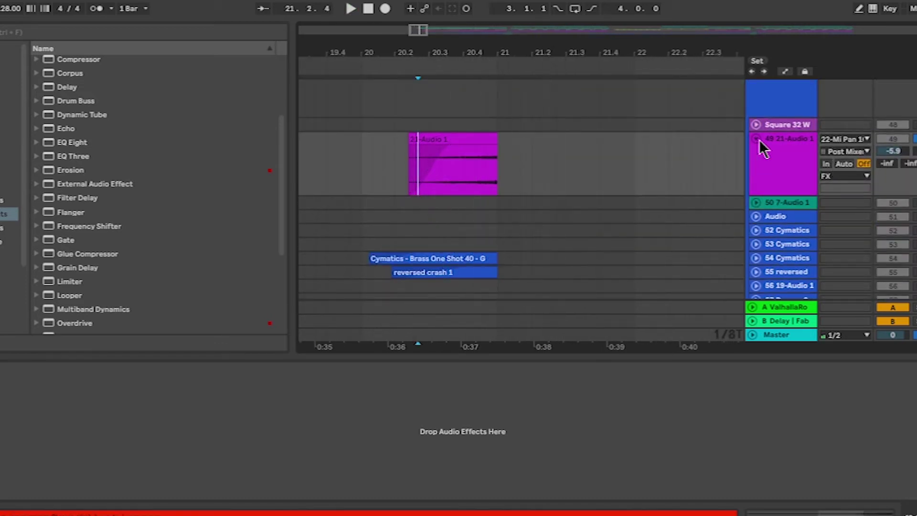
# - Fold track 49, unfold track 54 Cymatics, play its Brass One Shot clip before bar 21 and fold the track
pyautogui.click(757, 139)
pyautogui.click(757, 208)
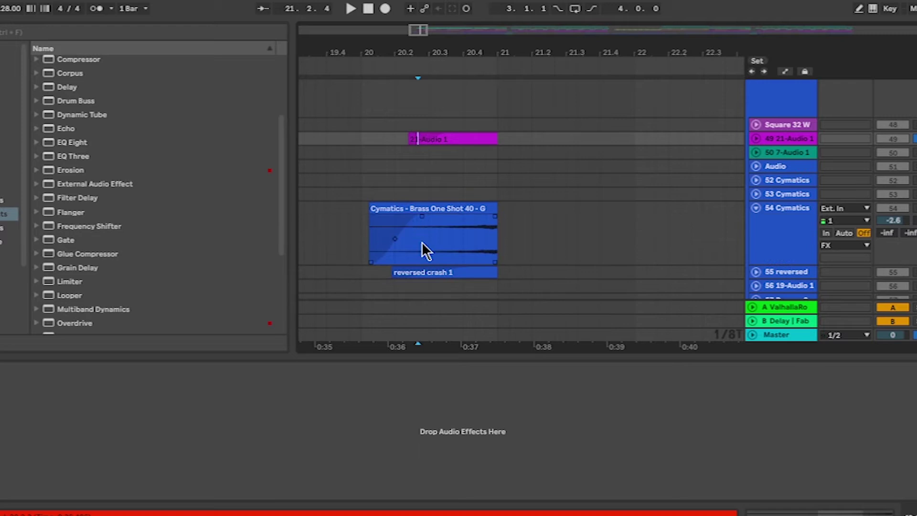
pyautogui.click(422, 243)
pyautogui.press('space')
pyautogui.press('space')
pyautogui.click(756, 208)
# - Unfold track 55 reversed in the FX group and play its reversed crash clip before bar 21
pyautogui.click(756, 221)
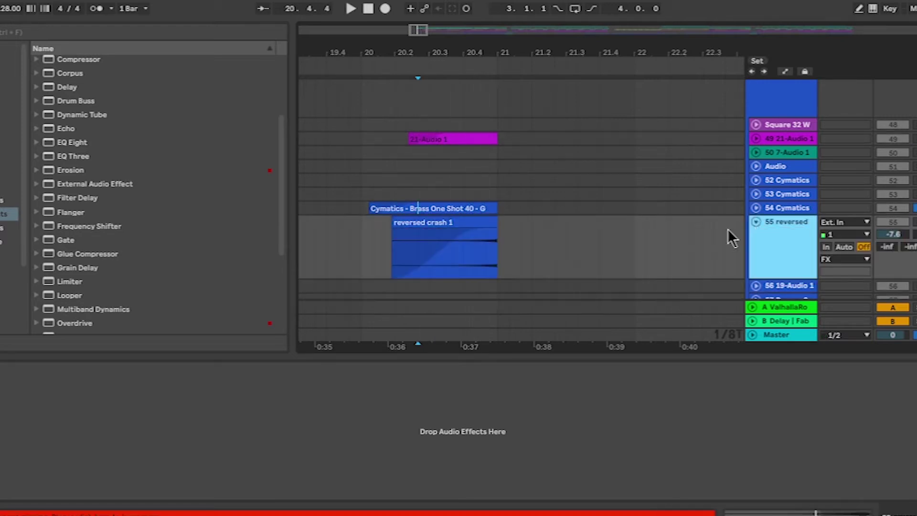
pyautogui.click(409, 253)
pyautogui.press('space')
pyautogui.scroll(-6, 548, 240)
pyautogui.press('space')
# - Fold the FX and Bass groups and show the arrangement around bars 21 to 37
pyautogui.click(753, 125)
pyautogui.click(529, 145)
pyautogui.hscroll(2, 528, 145)
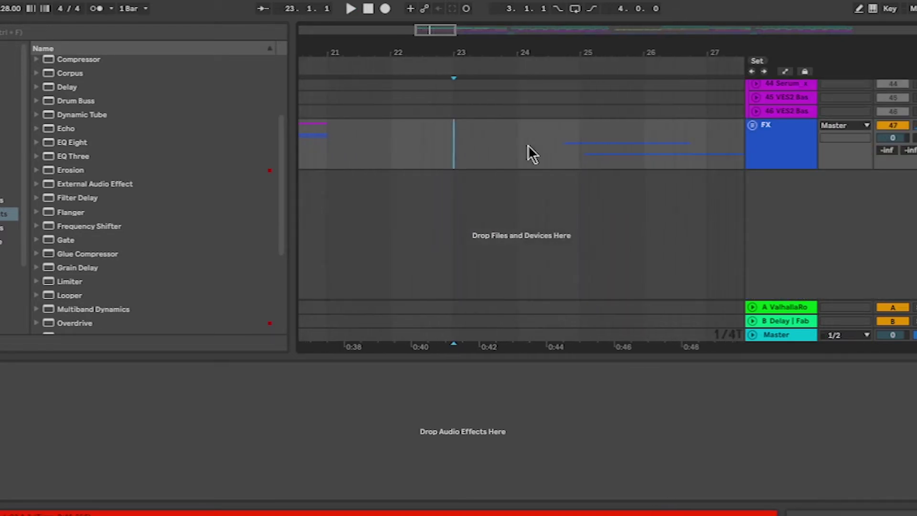
pyautogui.scroll(4, 528, 144)
pyautogui.scroll(3, 529, 145)
pyautogui.scroll(-5, 529, 145)
pyautogui.click(752, 168)
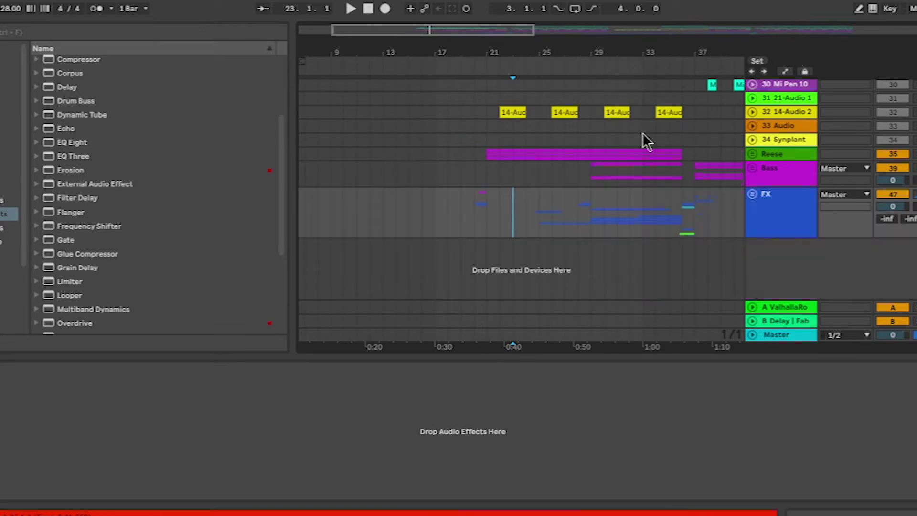
# - Play the DRUMMS group from bar 29 to about bar 36 and follow the clips in the arrangement
pyautogui.scroll(7, 643, 133)
pyautogui.click(508, 104)
pyautogui.scroll(1, 504, 104)
pyautogui.click(502, 106)
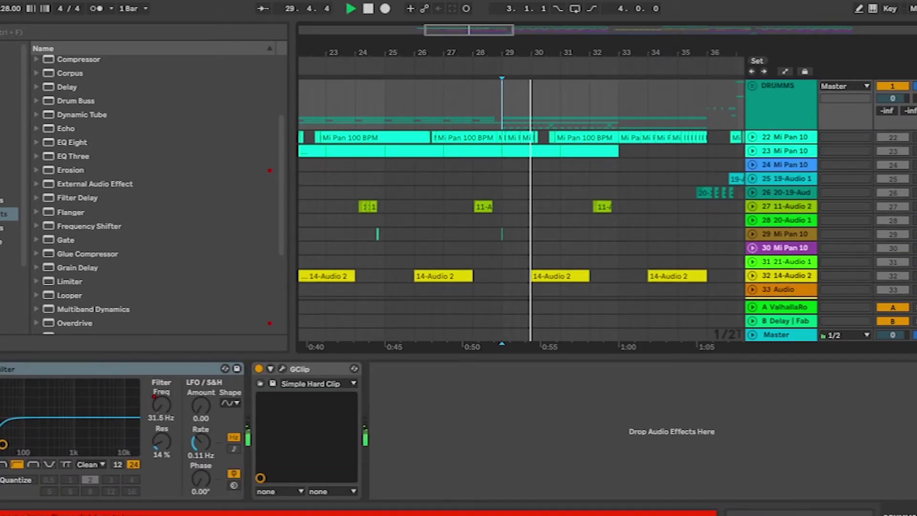
pyautogui.scroll(-5, 600, 208)
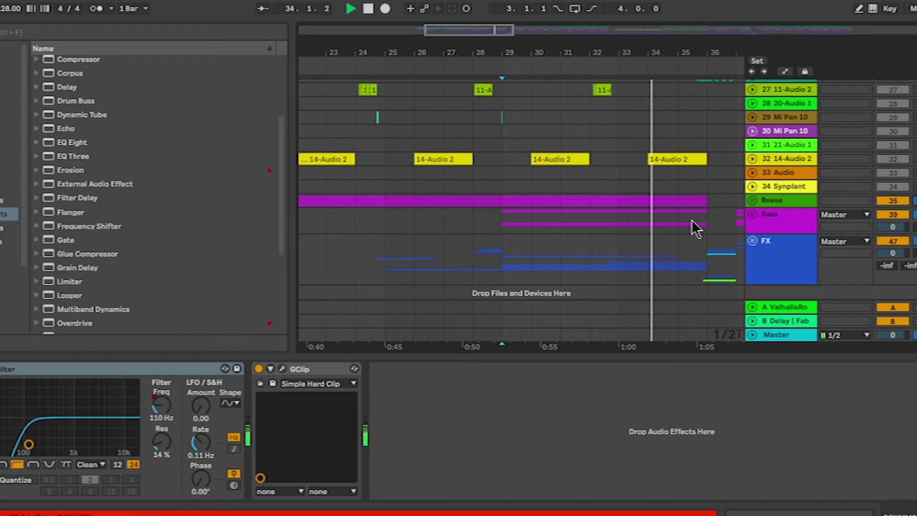
pyautogui.scroll(3, 691, 219)
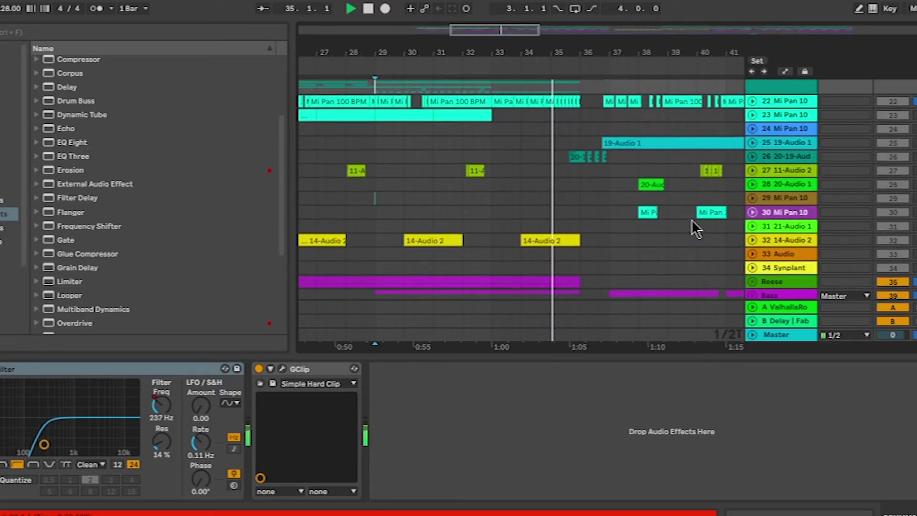
pyautogui.scroll(-3, 692, 219)
pyautogui.press('space')
# - Unfold track 21 Clap 1, play its clap roll from bar 35 and examine its Auto Pan device
pyautogui.press('+')
pyautogui.press('+')
pyautogui.press('+')
pyautogui.scroll(3, 476, 154)
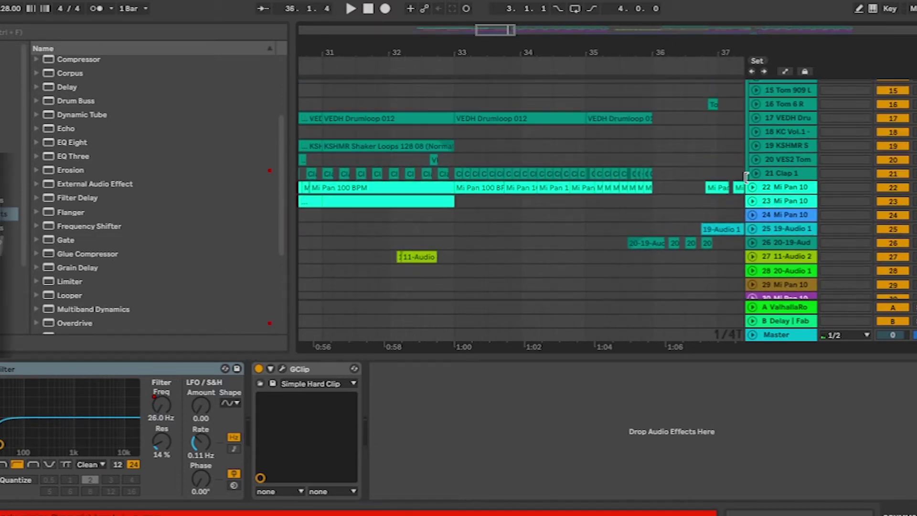
pyautogui.click(754, 173)
pyautogui.press('space')
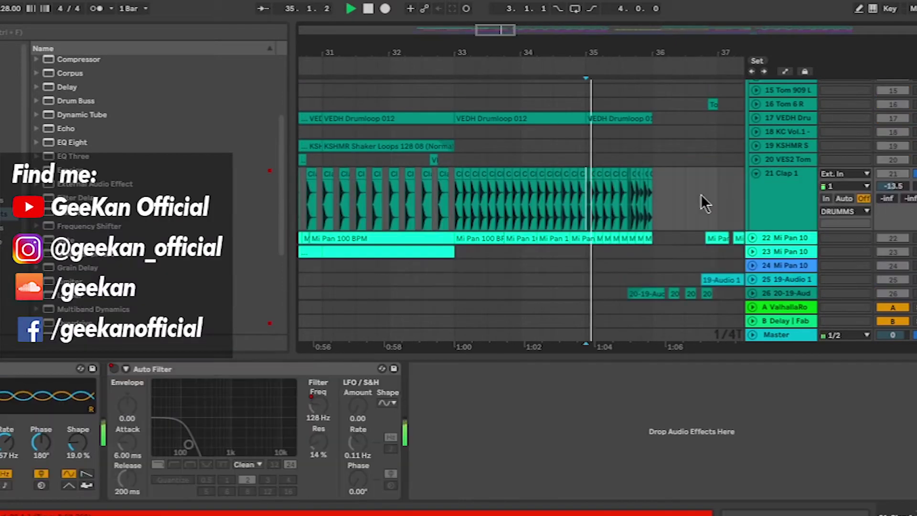
pyautogui.scroll(3, 701, 194)
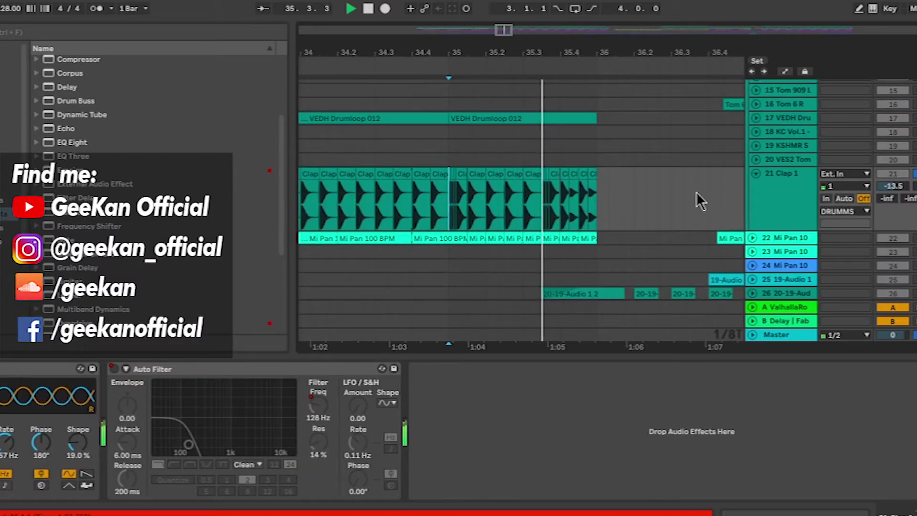
pyautogui.press('space')
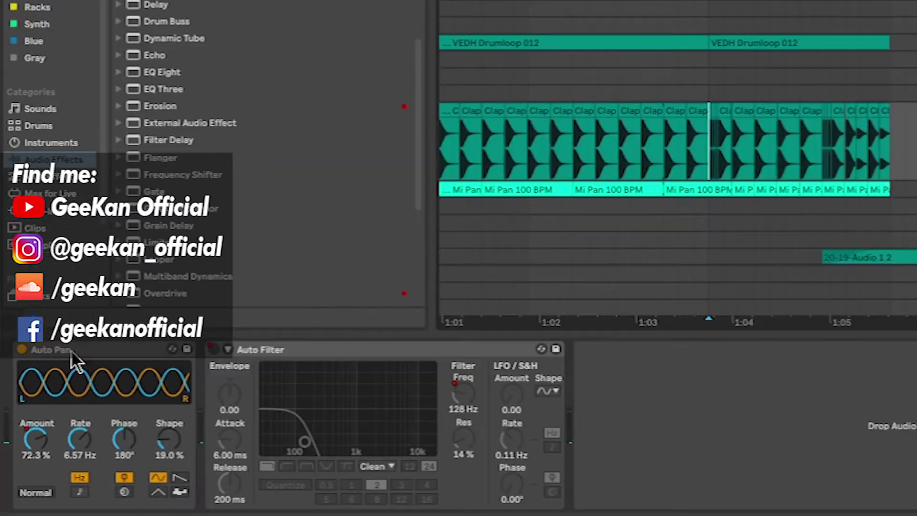
pyautogui.click(71, 349)
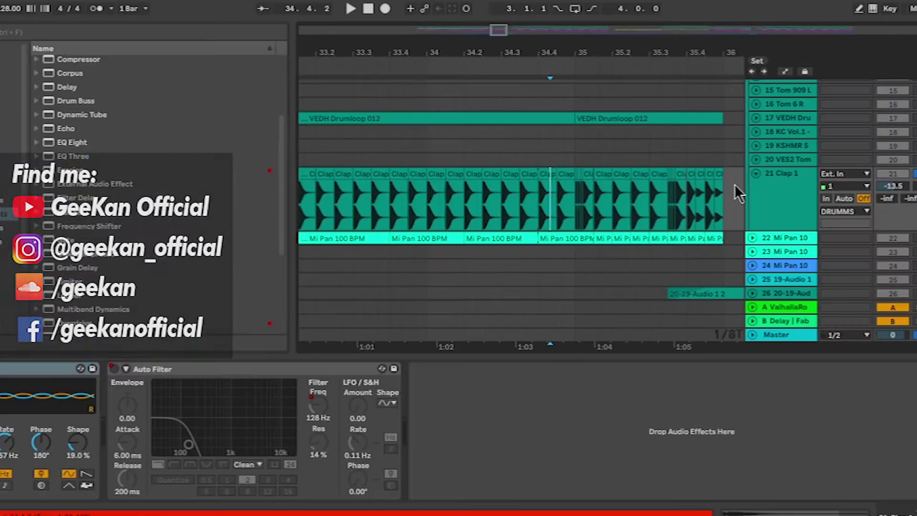
# - Unfold track 17 VEDH Drumloop, play it from bar 34, and fold tracks 17 and 21 Clap 1
pyautogui.click(757, 117)
pyautogui.click(442, 139)
pyautogui.press('space')
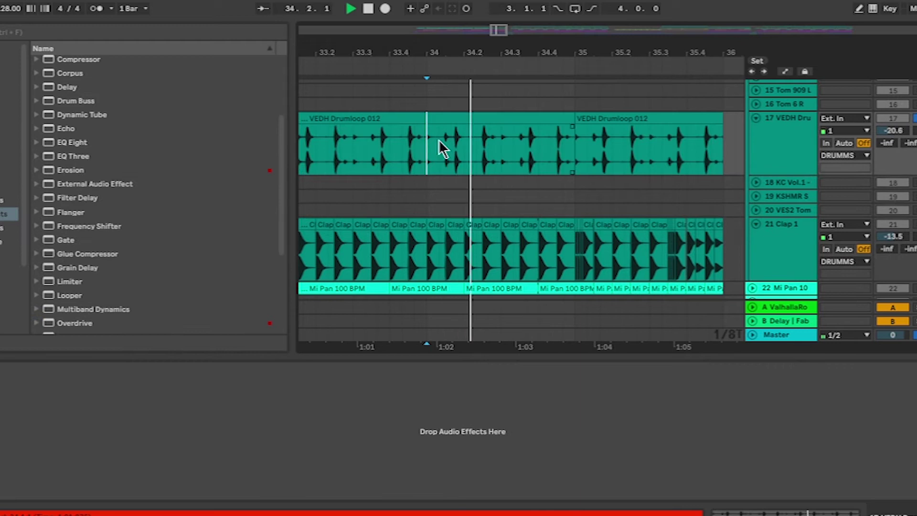
pyautogui.click(756, 117)
pyautogui.click(756, 173)
# - Unfold vocal track 22 Mi Pan 10, play its chopped clips from bar 33.4 and fold the track
pyautogui.click(752, 187)
pyautogui.press('-')
pyautogui.press('-')
pyautogui.click(463, 248)
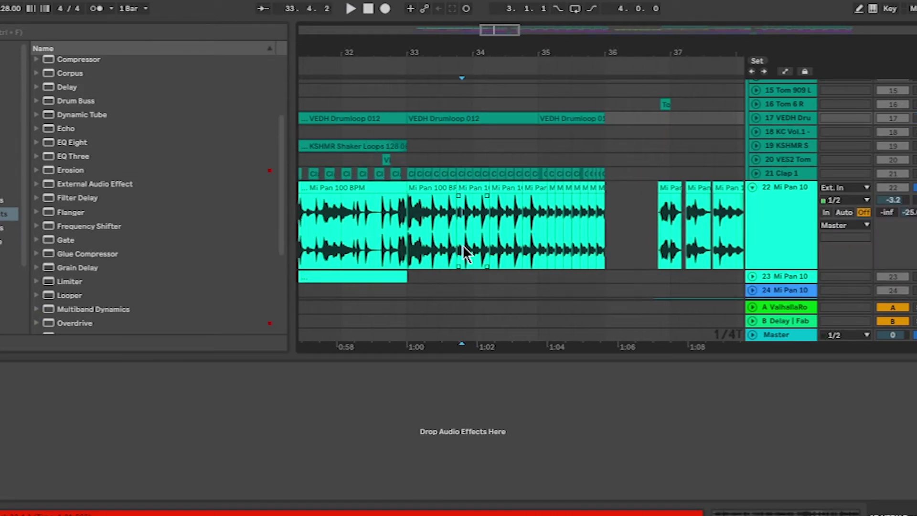
pyautogui.press('space')
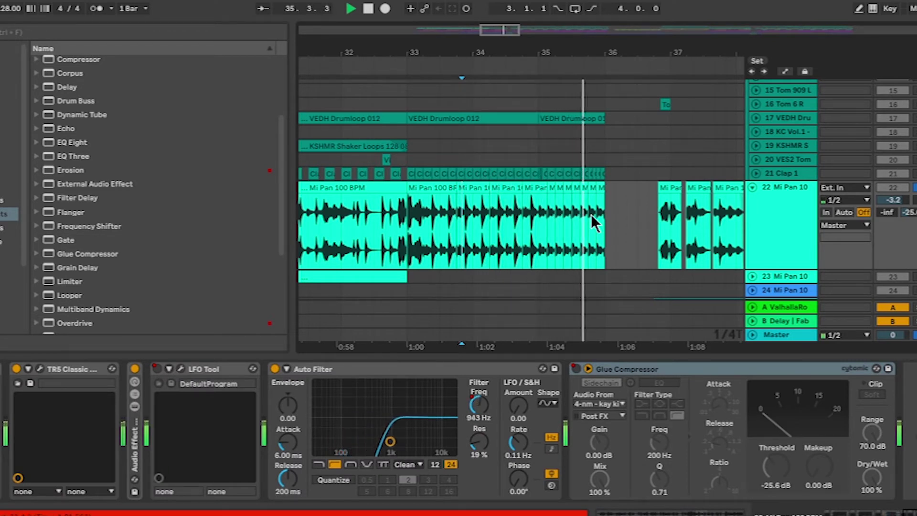
pyautogui.press('space')
pyautogui.click(752, 186)
# - Unfold track 26 20-19-Aud and play its chopped clips between bars 35 and 37
pyautogui.click(751, 242)
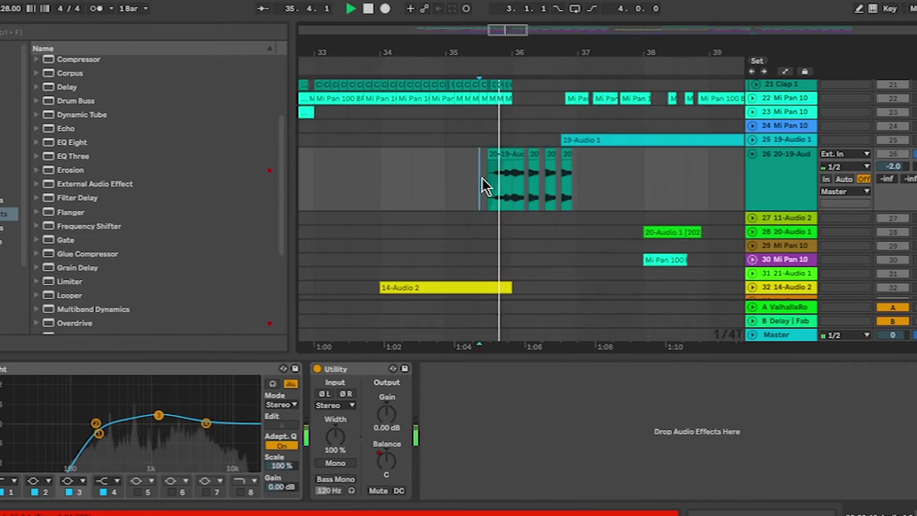
pyautogui.press('+')
pyautogui.press('+')
pyautogui.hscroll(3, 578, 179)
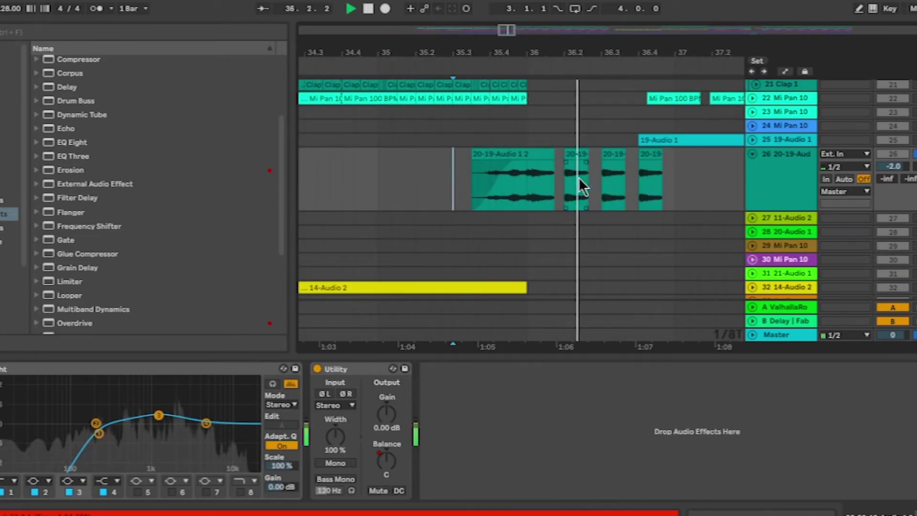
pyautogui.press('space')
pyautogui.scroll(2, 576, 179)
pyautogui.keyDown('ctrl'); pyautogui.scroll(-3, 576, 179); pyautogui.keyUp('ctrl')
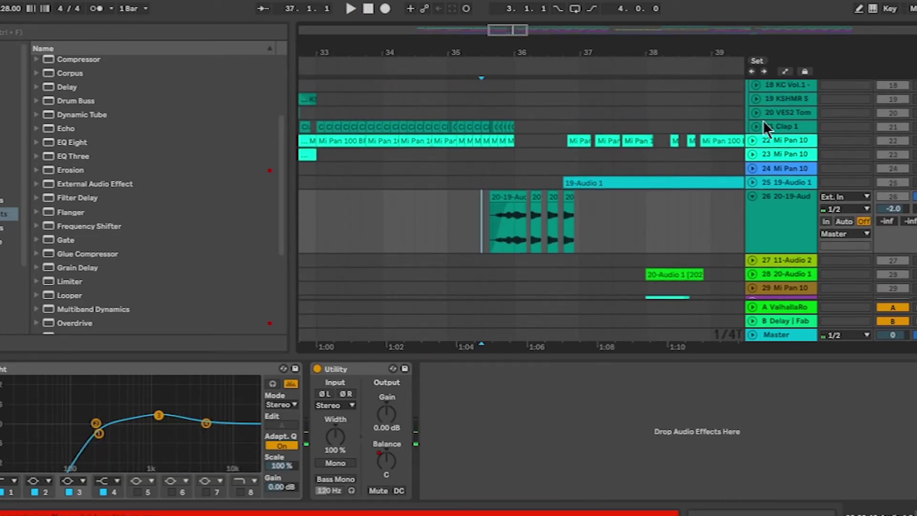
# - Unfold vocal track 22 Mi Pan 10, play its clips from just before bar 37 and examine its LFO Tool device
pyautogui.click(753, 140)
pyautogui.click(578, 196)
pyautogui.press('space')
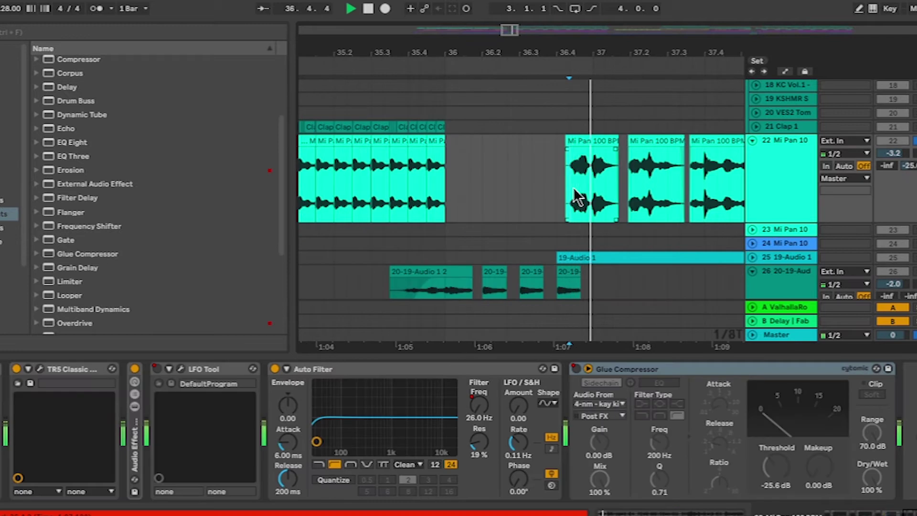
pyautogui.press('space')
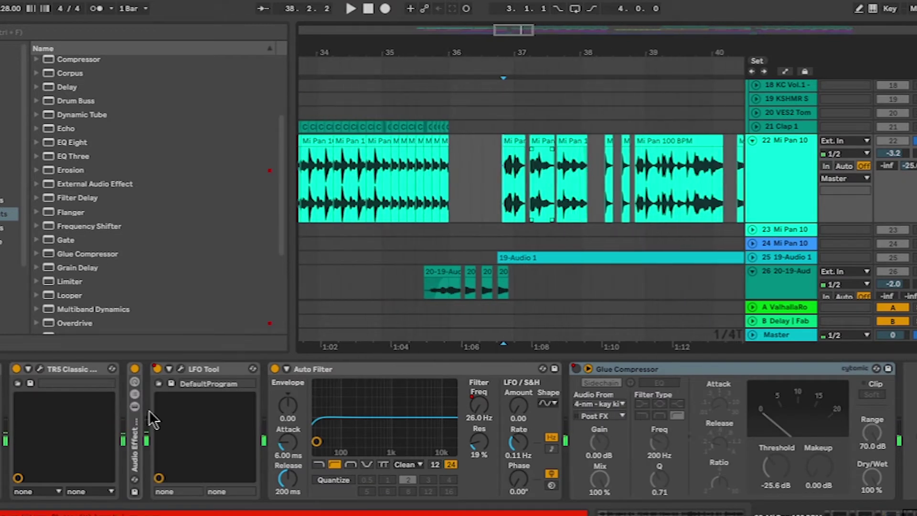
pyautogui.click(177, 370)
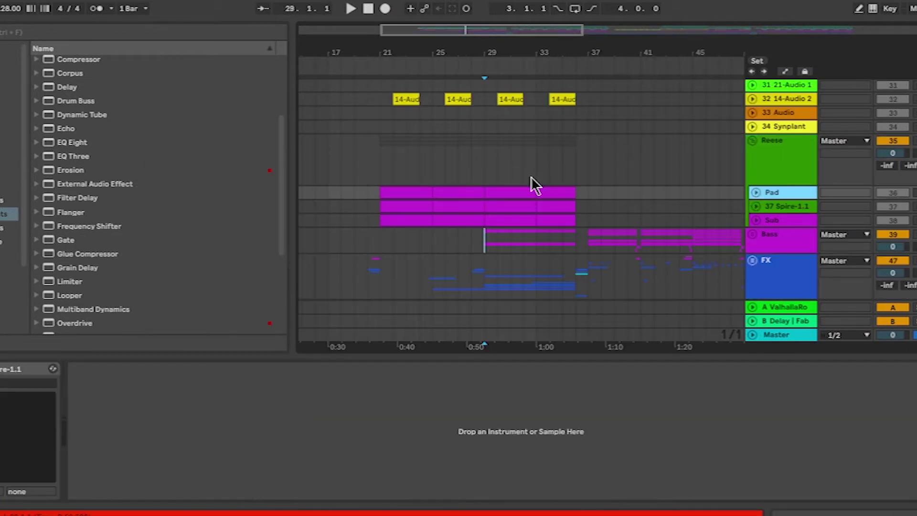
# - Solo the Reese group and play it from bar 33
pyautogui.click(531, 175)
pyautogui.scroll(5, 533, 175)
pyautogui.moveTo(612, 168); pyautogui.dragTo(458, 167)
pyautogui.press('s')
pyautogui.press('space')
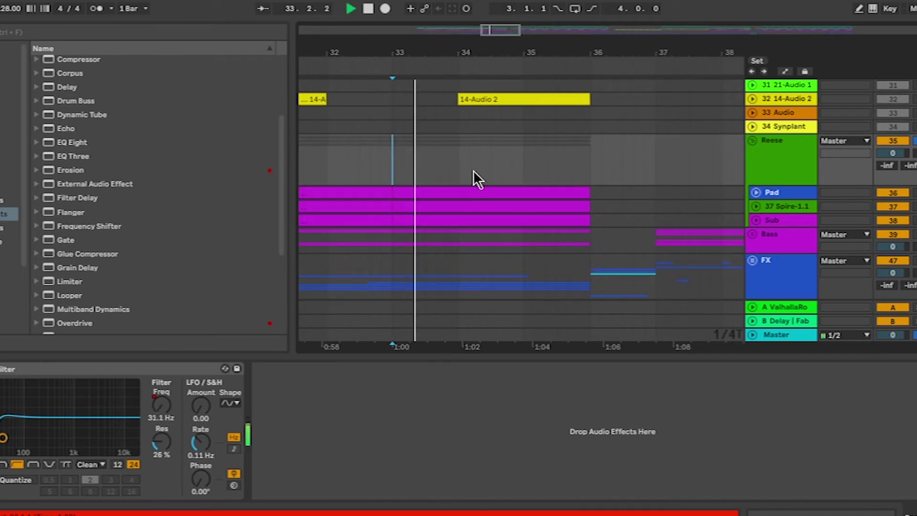
pyautogui.hscroll(-3, 474, 171)
pyautogui.press('space')
# - Examine the Reese group's Auto Filter frequency automation while playing from about bar 35, and hide the automation
pyautogui.click(56, 369)
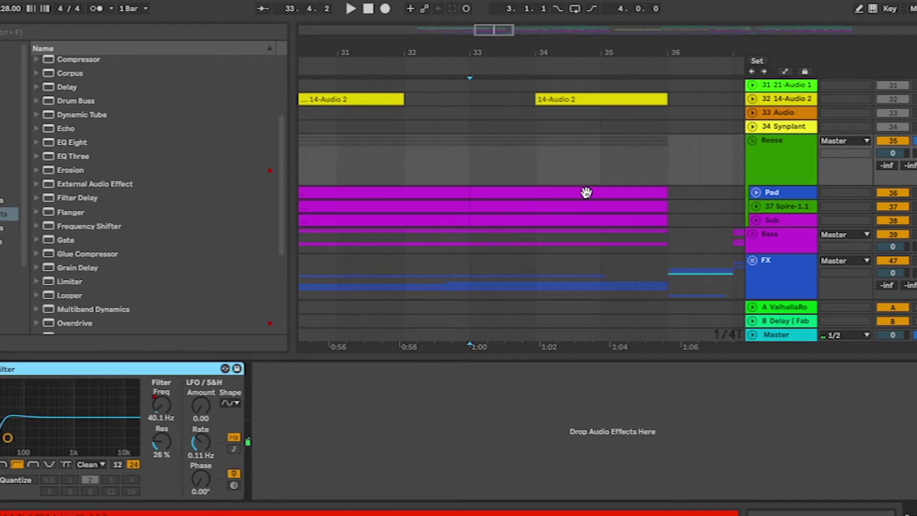
pyautogui.click(597, 170)
pyautogui.press('space')
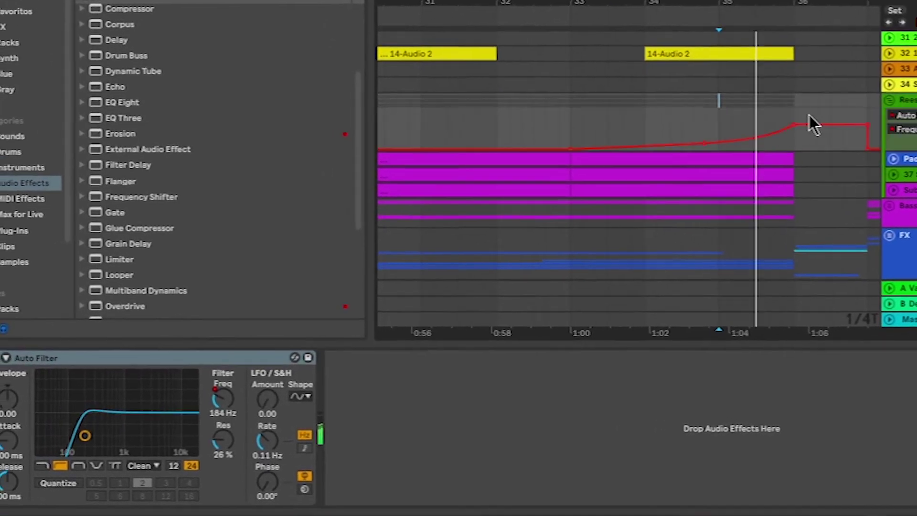
pyautogui.press('a')
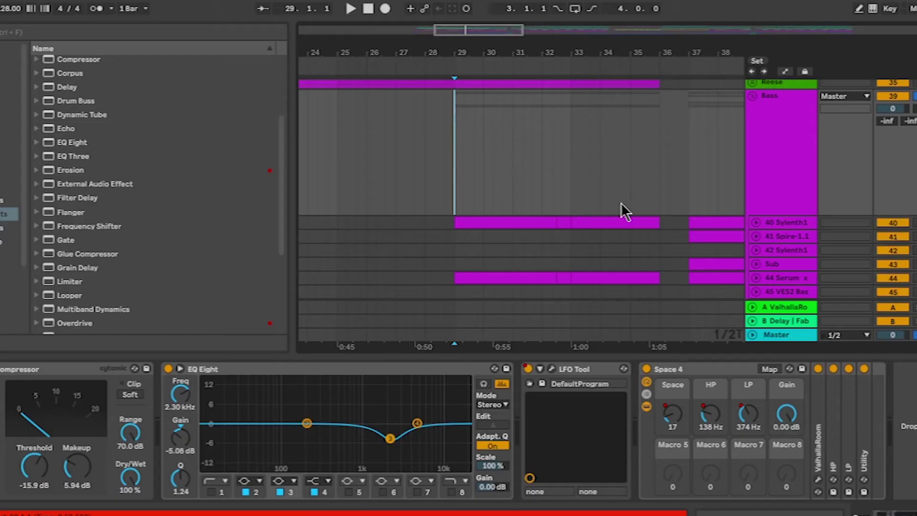
# - Unfold track 40 Sylenth1 in the Bass group and play the group from bar 29
pyautogui.scroll(-2, 621, 202)
pyautogui.scroll(1, 707, 181)
pyautogui.scroll(1, 620, 223)
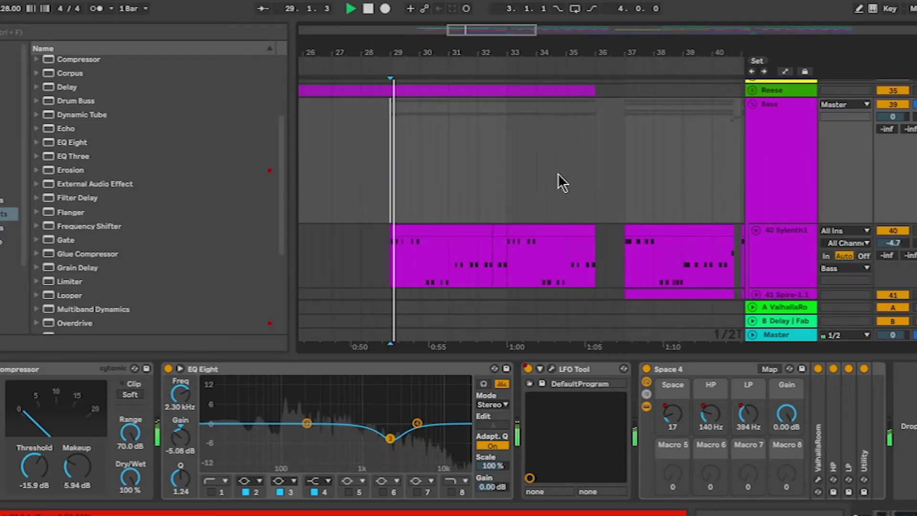
pyautogui.scroll(-2, 558, 173)
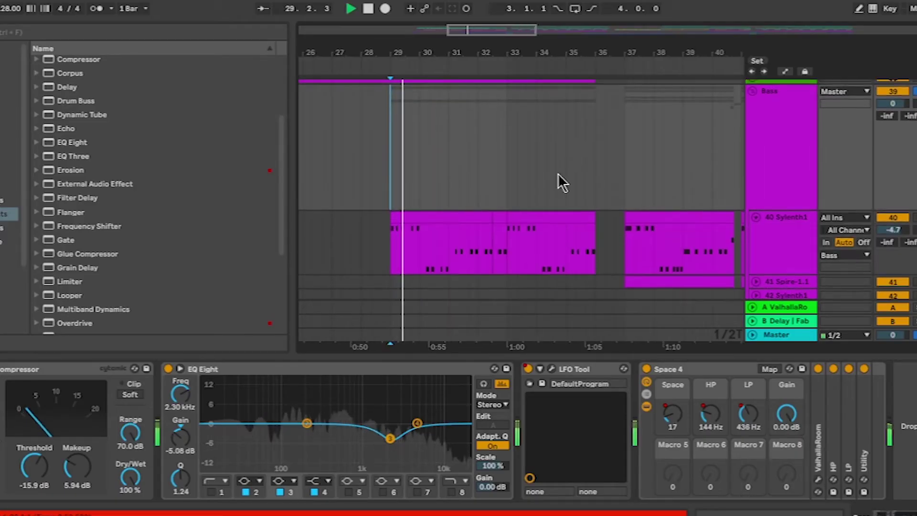
# - Show the Bass group's Space 4 automation and view the HP, LP and Space envelopes in turn
pyautogui.press('a')
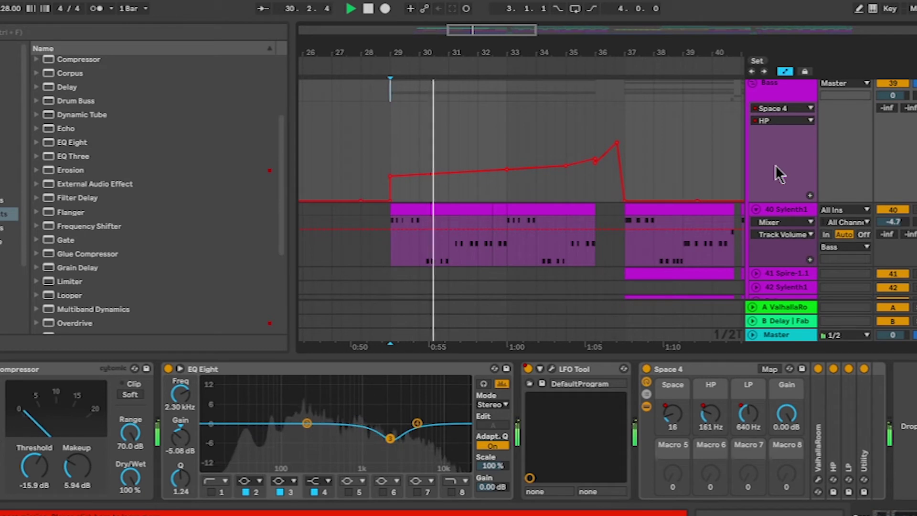
pyautogui.click(790, 120)
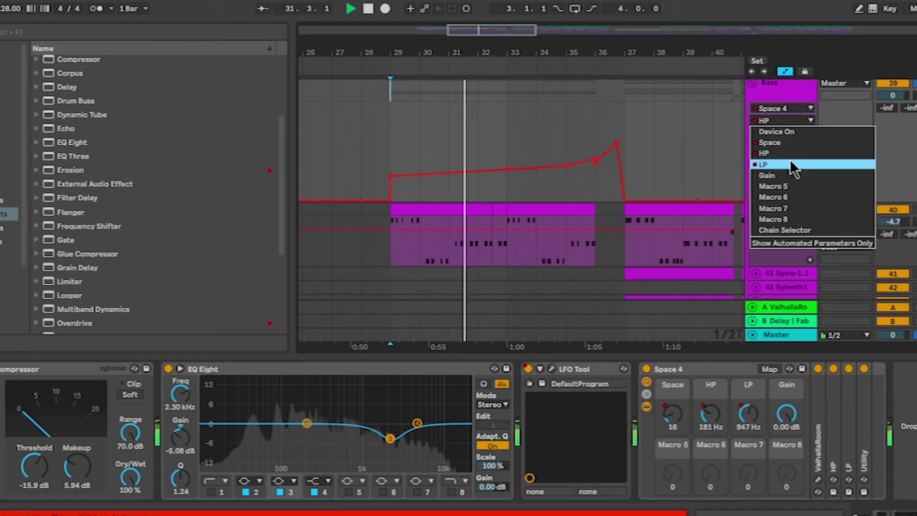
pyautogui.click(790, 160)
pyautogui.click(804, 122)
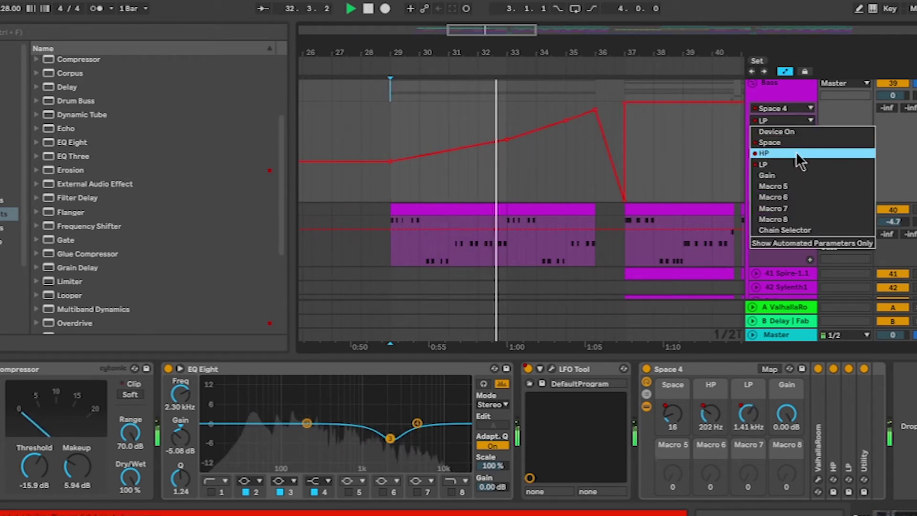
pyautogui.click(770, 142)
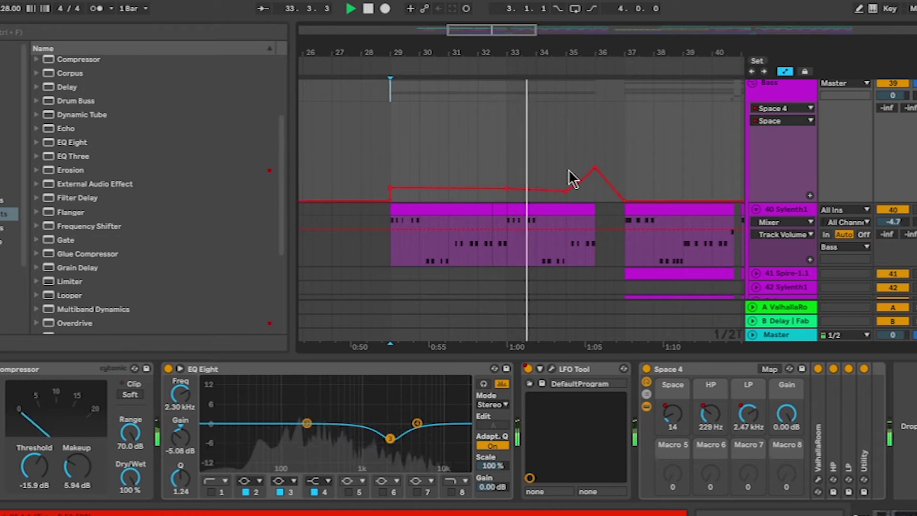
# - Hide the automation and fold track 40 Sylenth1 in the Bass group
pyautogui.scroll(1, 621, 162)
pyautogui.press('a')
pyautogui.scroll(-1, 758, 184)
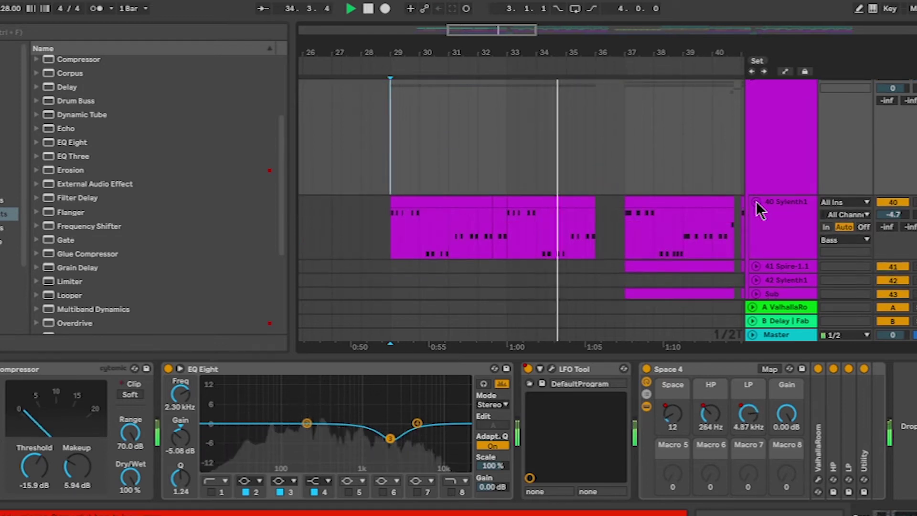
pyautogui.click(756, 202)
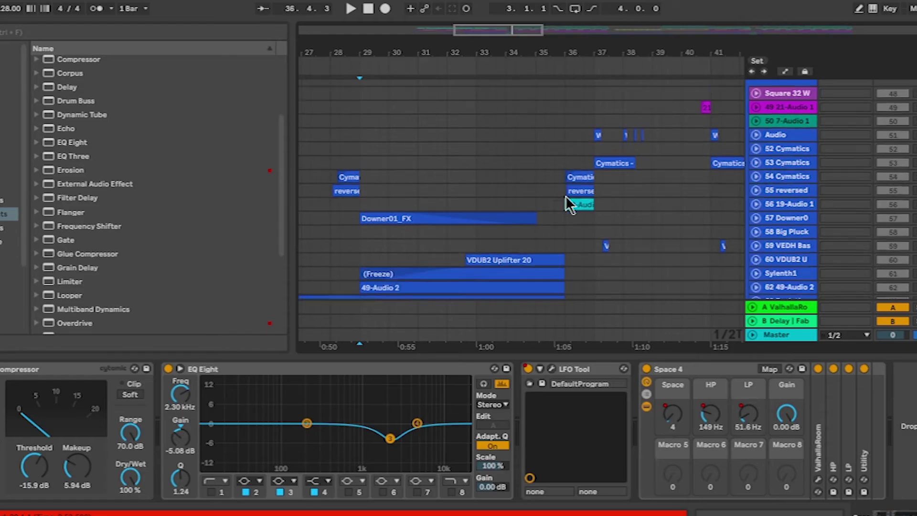
# - Unfold track 57 Downer0 in the FX group and play its Downer01_FX clip from bar 29
pyautogui.scroll(3, 566, 196)
pyautogui.click(445, 135)
pyautogui.scroll(-1, 451, 128)
pyautogui.click(451, 128)
pyautogui.scroll(-2, 451, 128)
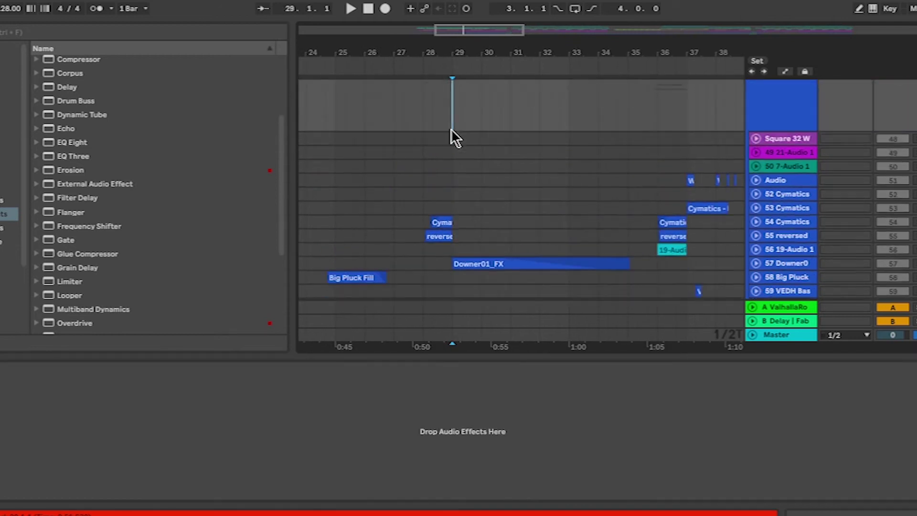
pyautogui.click(756, 192)
pyautogui.click(558, 197)
pyautogui.scroll(-5, 557, 196)
pyautogui.press('space')
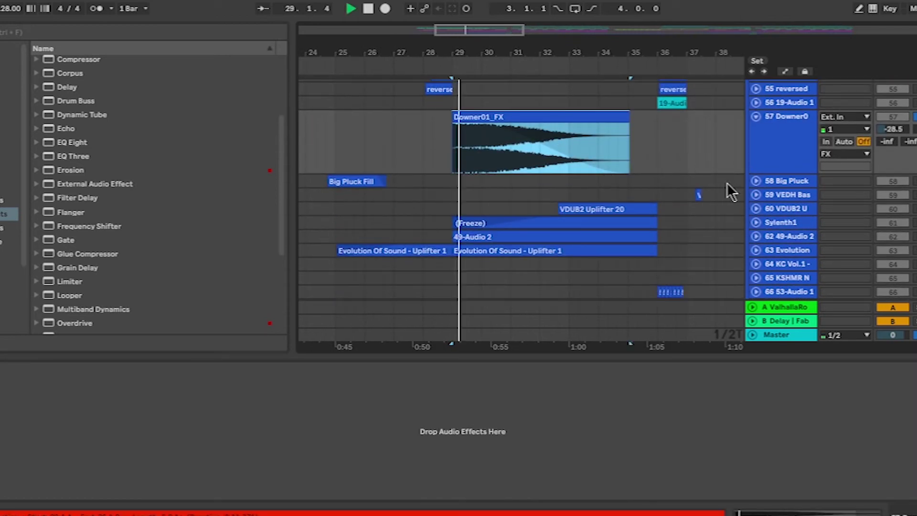
# - Fold track 57 Downer0, unfold track 60 VDUB2 U and play its VDUB2 Uplifter 20 clip
pyautogui.click(756, 116)
pyautogui.click(755, 158)
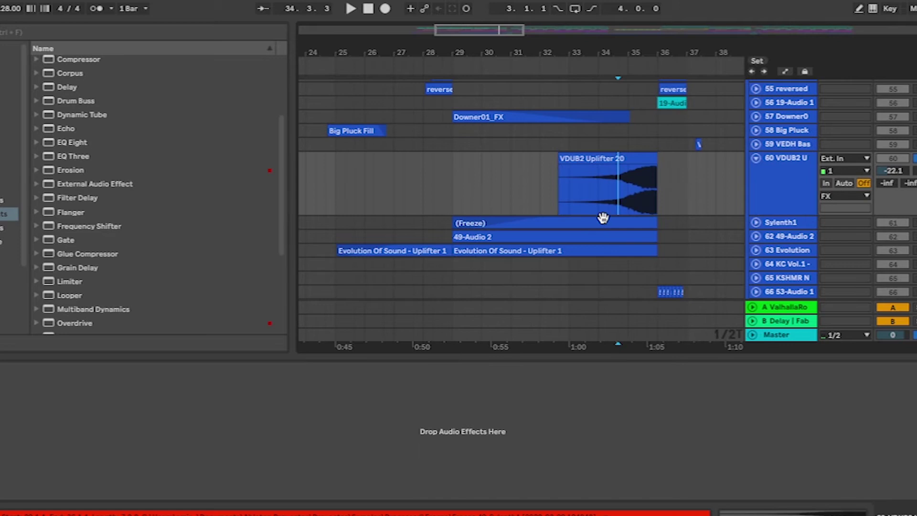
pyautogui.click(579, 160)
pyautogui.press('space')
pyautogui.doubleClick(579, 160)
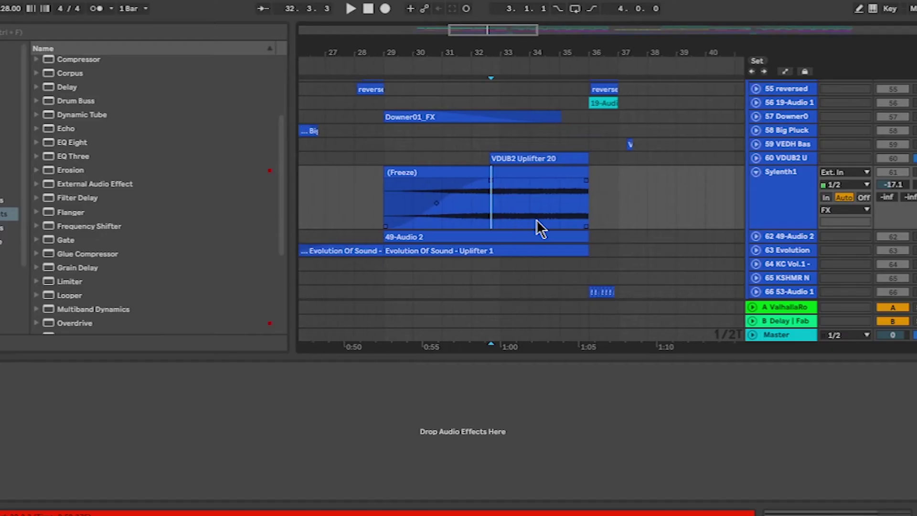
# - Play the frozen Sylenth1 clip and the 49-Audio 2 clip in the FX group from bar 32
pyautogui.scroll(1, 534, 216)
pyautogui.press('space')
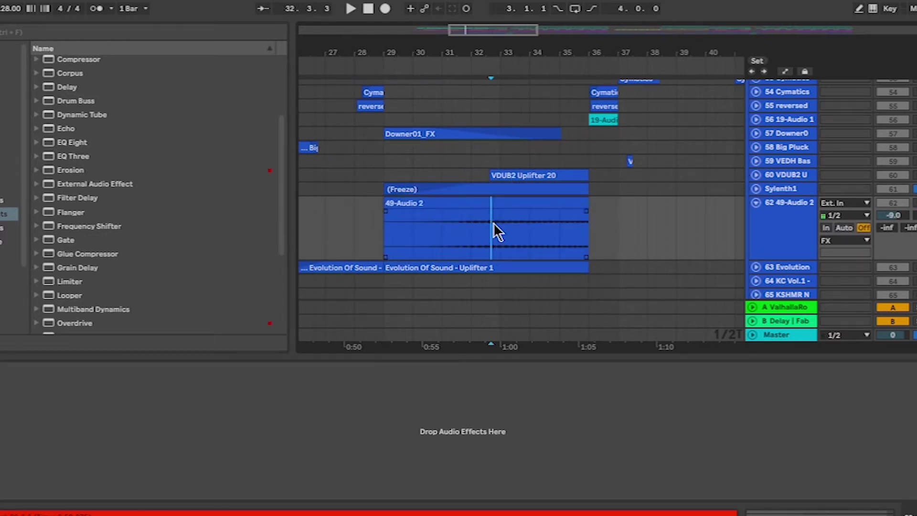
pyautogui.press('space')
# - Play the Evolution Of Sound - Uplifter 1 clips on track 63 from bar 28 and again near their end
pyautogui.hscroll(-2, 532, 235)
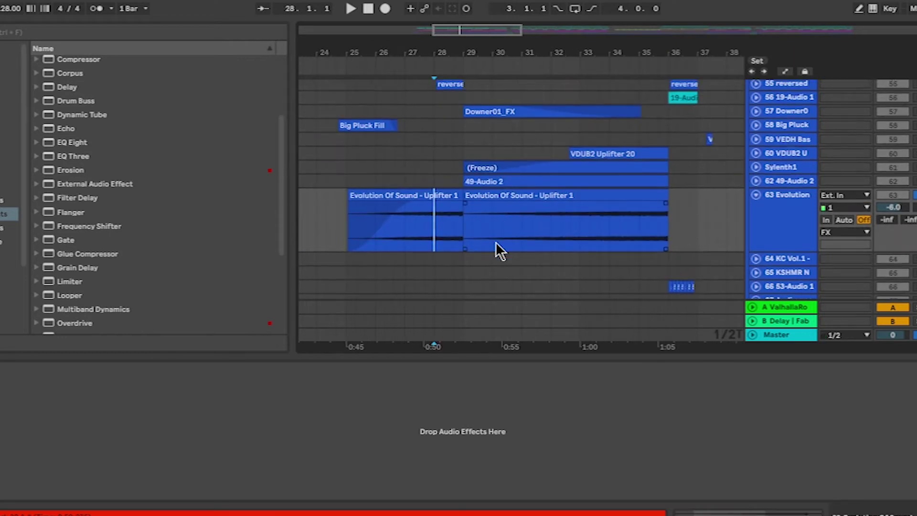
pyautogui.press('space')
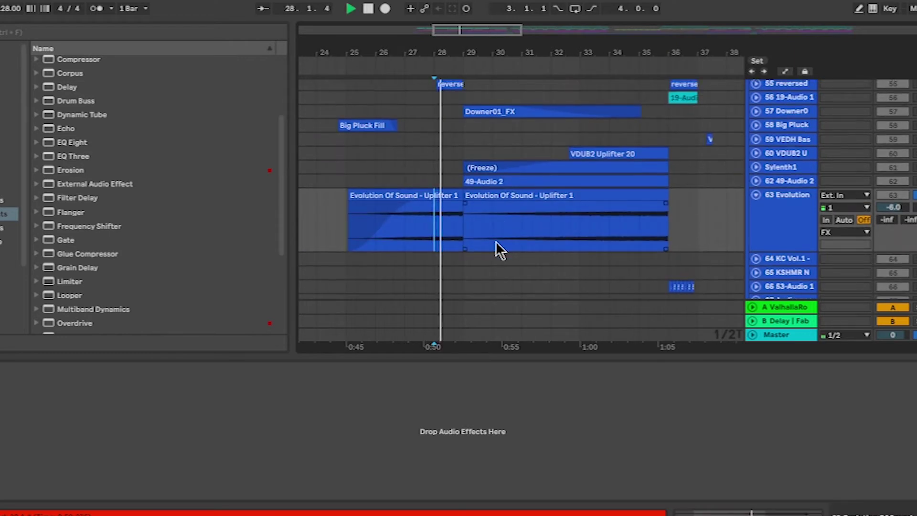
pyautogui.hscroll(2, 496, 242)
pyautogui.click(588, 219)
pyautogui.press('space')
pyautogui.press('space')
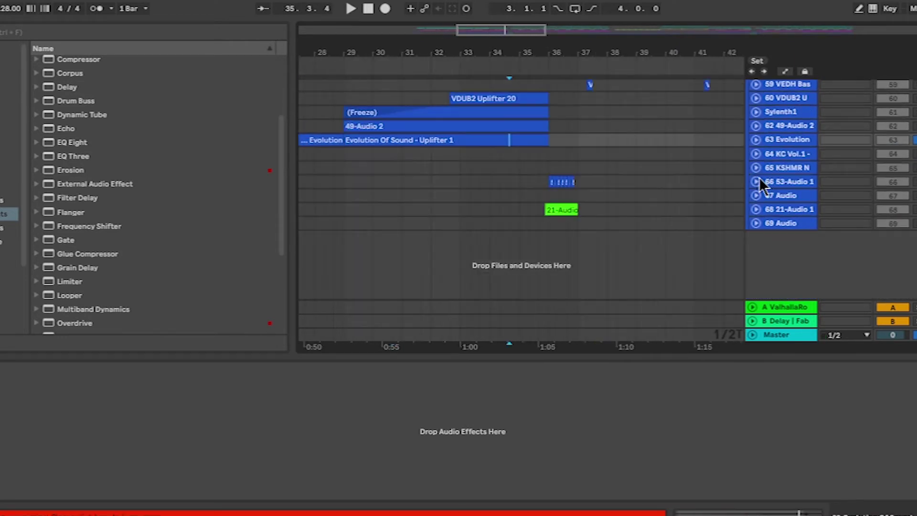
# - Unfold track 66 53-Audio 1, play its repeated clips from bar 36 and inspect them up close
pyautogui.click(756, 182)
pyautogui.click(549, 216)
pyautogui.scroll(3, 552, 216)
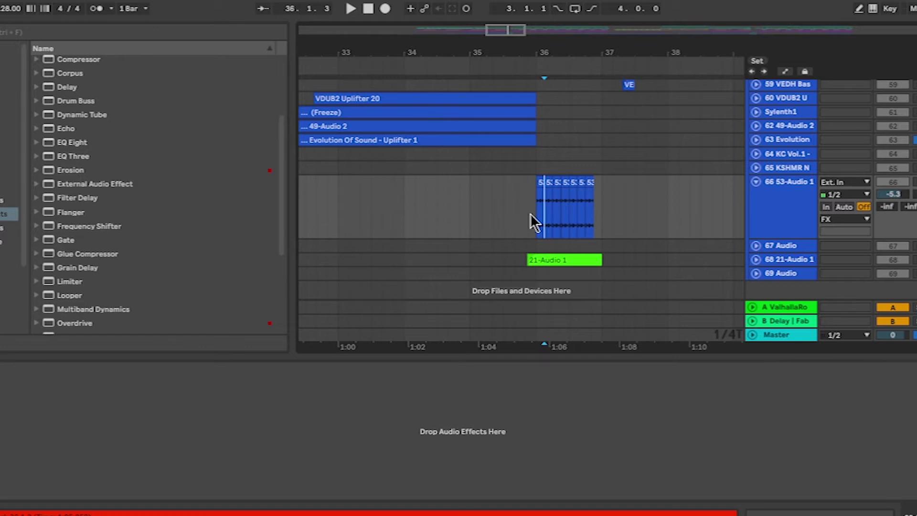
pyautogui.scroll(-1, 530, 213)
pyautogui.click(533, 199)
pyautogui.press('space')
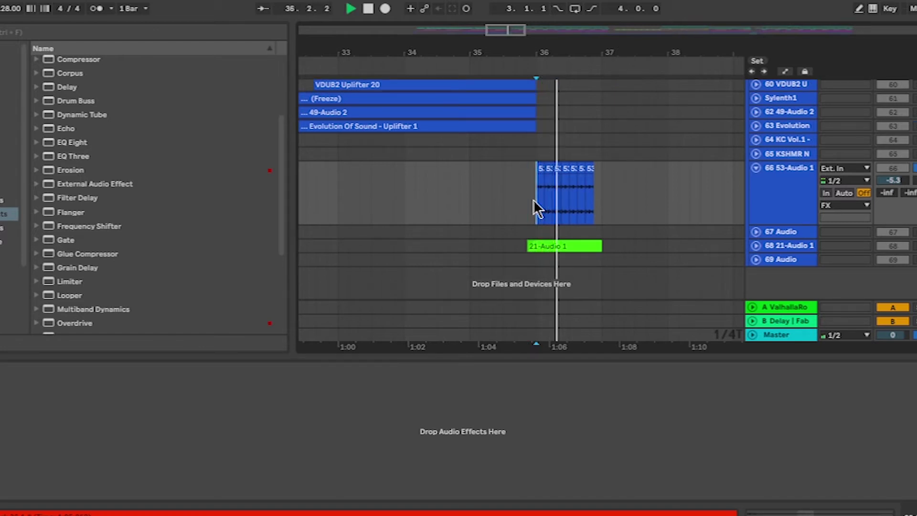
pyautogui.press('space')
pyautogui.scroll(4, 557, 188)
pyautogui.hscroll(2, 557, 187)
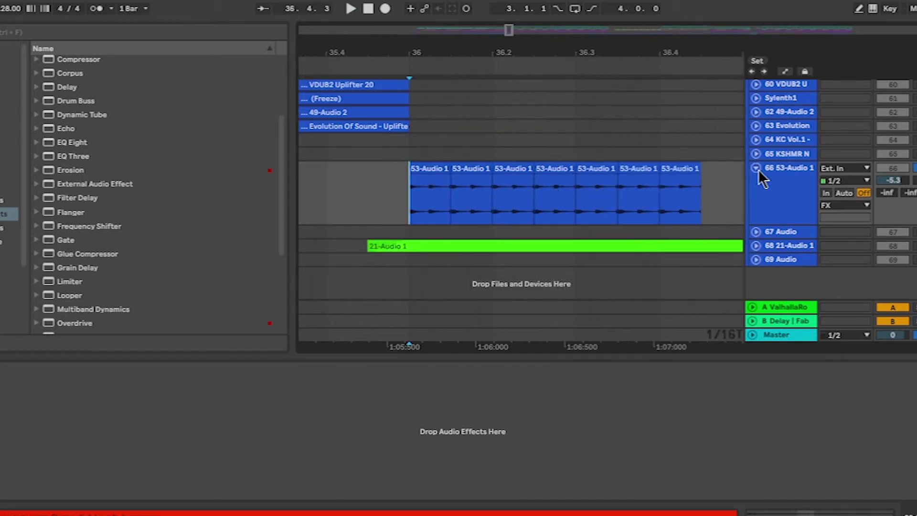
# - Fold track 66 53-Audio 1, unfold track 68 21-Audio 1 and play its clip around bar 36
pyautogui.click(756, 167)
pyautogui.click(756, 196)
pyautogui.scroll(-2, 410, 218)
pyautogui.click(420, 219)
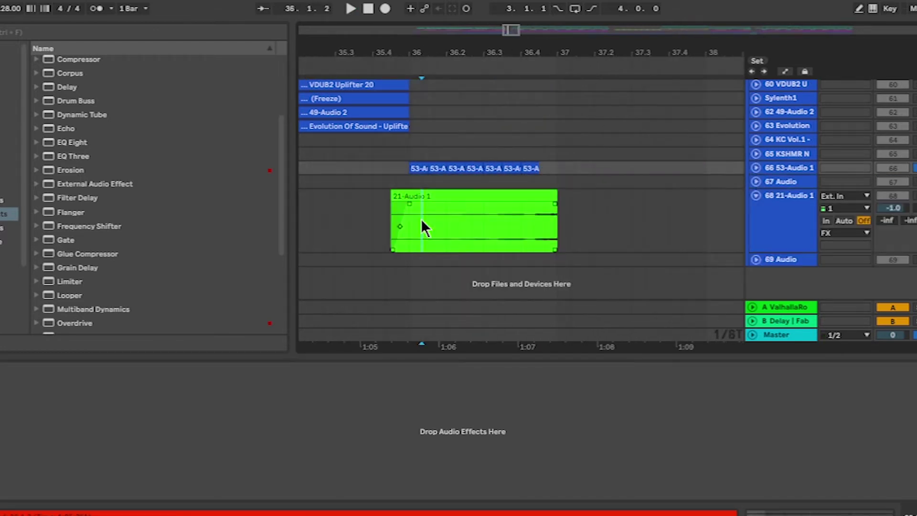
pyautogui.click(425, 229)
pyautogui.hscroll(-1, 502, 213)
pyautogui.press('space')
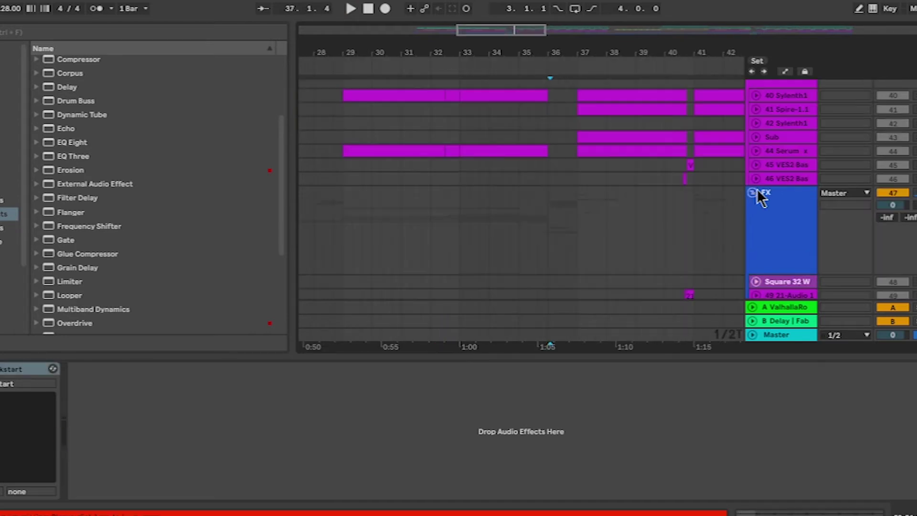
# - Fold the FX group and track 25 19-Audio 1, and review the GClip plug-in on the DRUMMS group
pyautogui.click(753, 192)
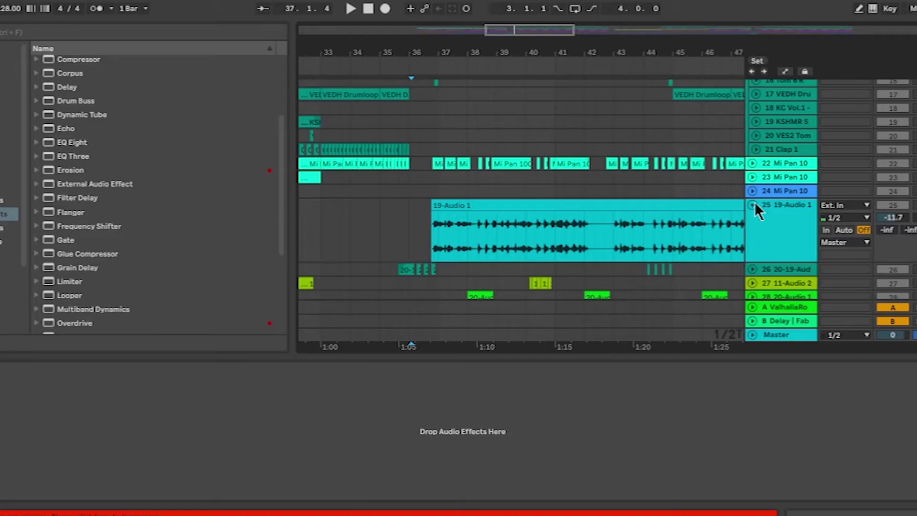
pyautogui.click(755, 201)
pyautogui.scroll(2, 754, 201)
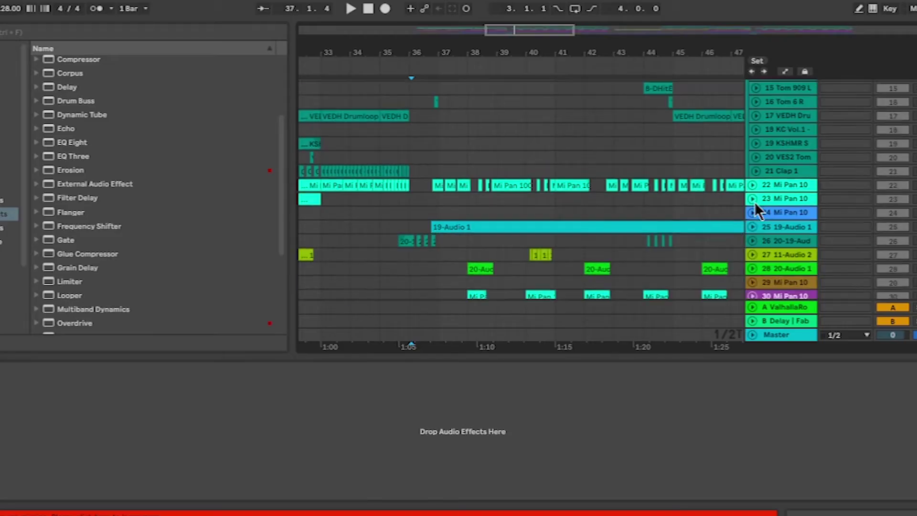
pyautogui.scroll(3, 755, 201)
pyautogui.click(755, 118)
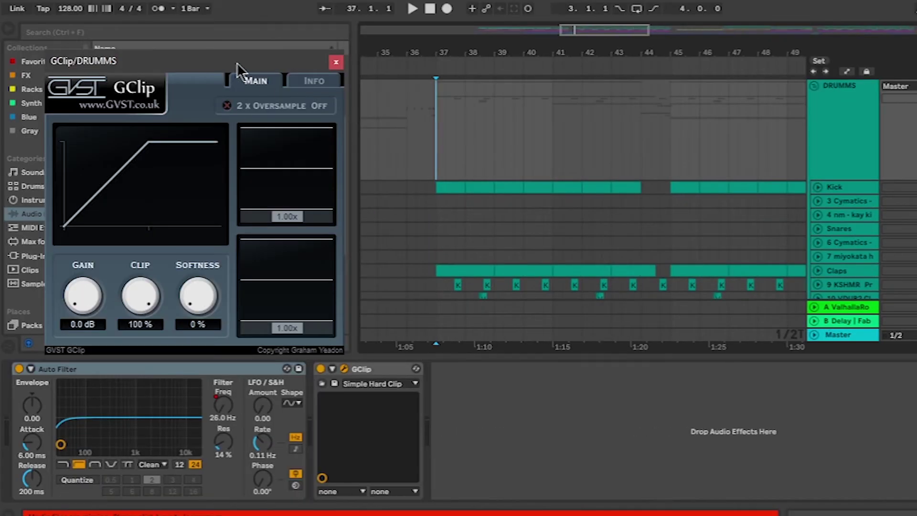
pyautogui.moveTo(238, 62); pyautogui.dragTo(377, 42)
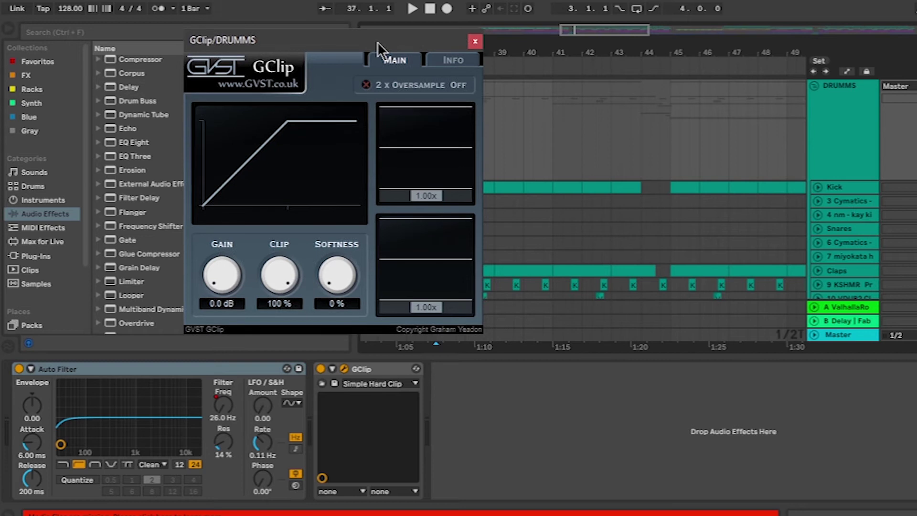
pyautogui.click(398, 58)
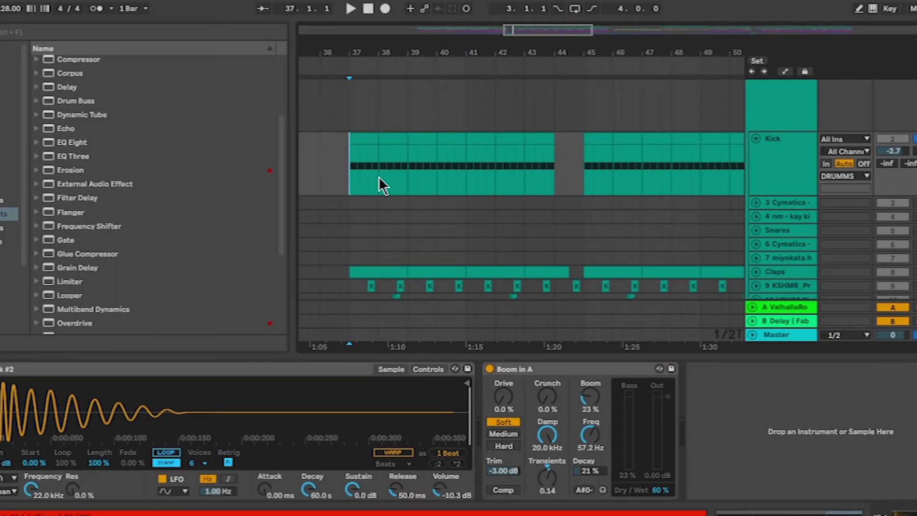
# - Play the Kick and Claps tracks from bar 37 and audition the VEDH Clap 151 and VEDH Clap 050 pads
pyautogui.press('space')
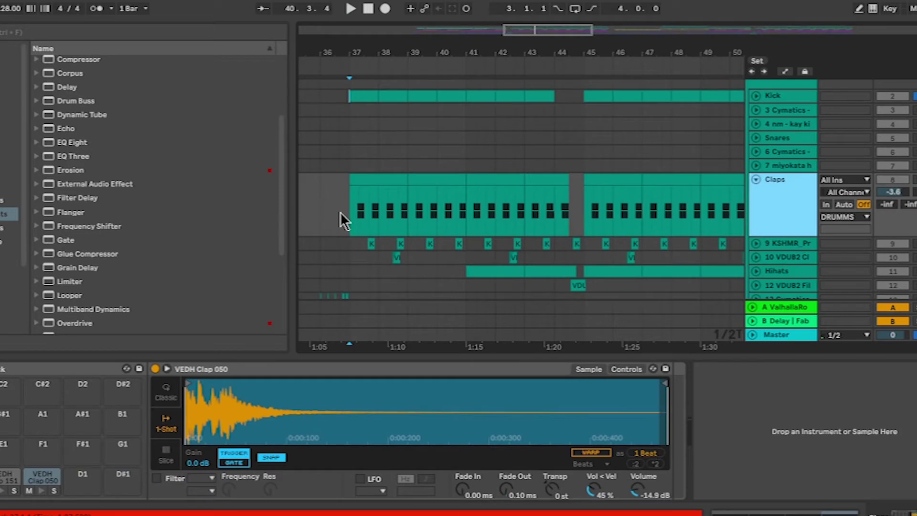
pyautogui.press('space')
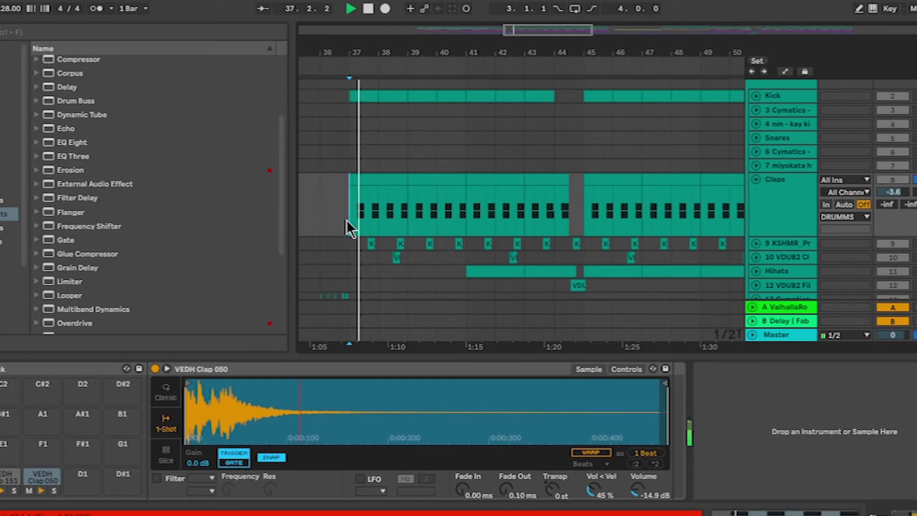
pyautogui.scroll(-2, 345, 219)
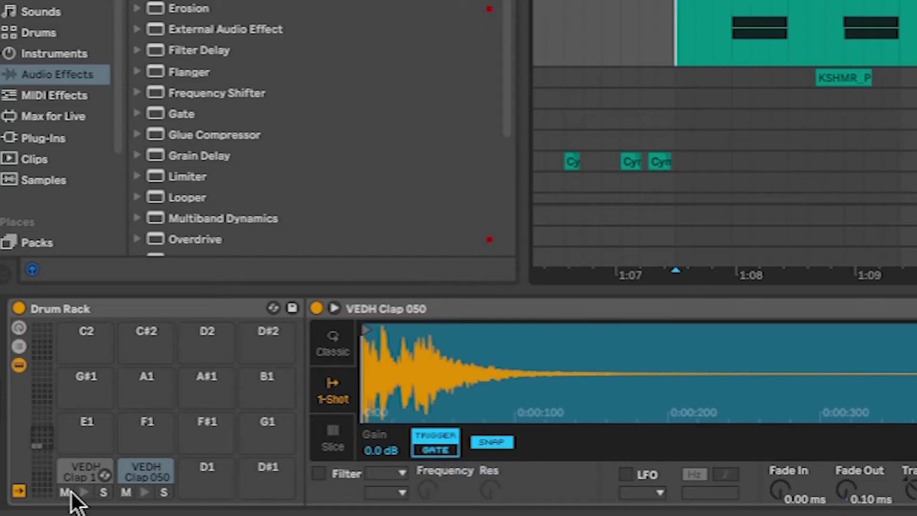
pyautogui.click(83, 482)
pyautogui.click(144, 491)
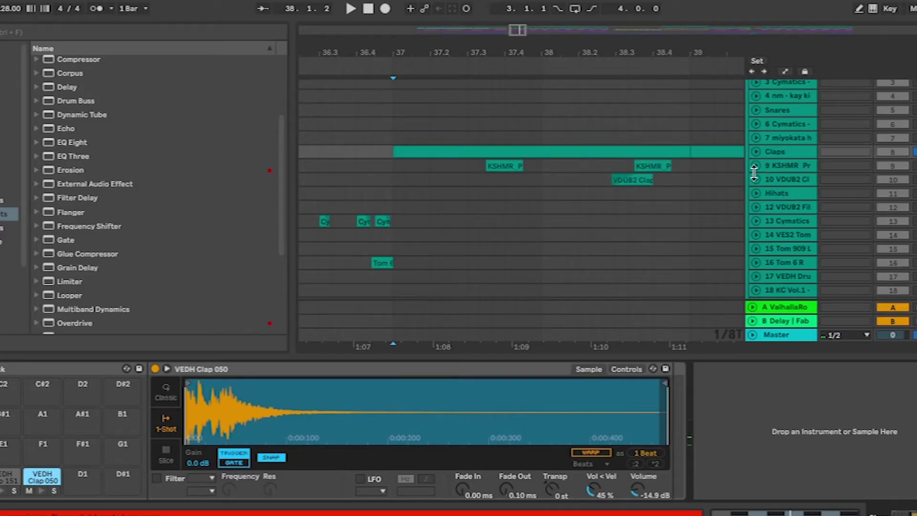
# - Unfold track 9 KSHMR_Pr in the DRUMMS group and play its first clip after bar 37
pyautogui.click(758, 167)
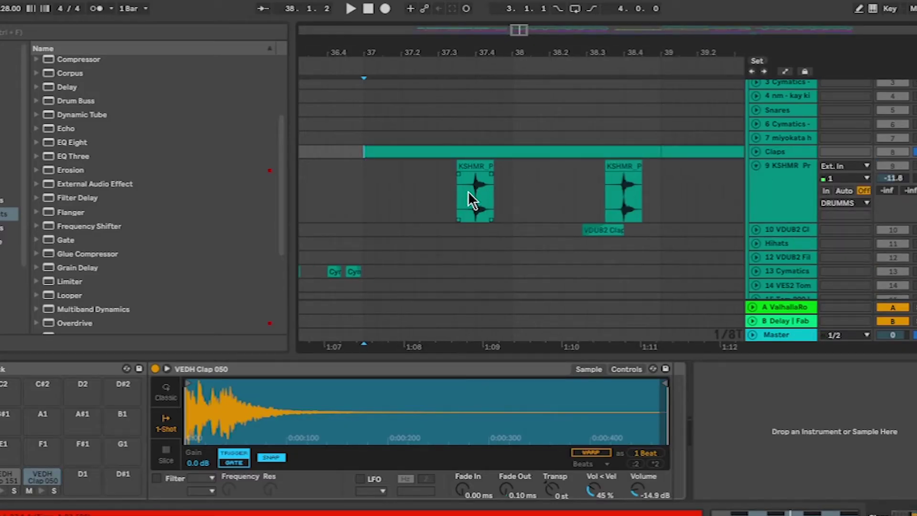
pyautogui.click(468, 191)
pyautogui.click(758, 149)
pyautogui.press('space')
pyautogui.click(443, 228)
pyautogui.click(445, 216)
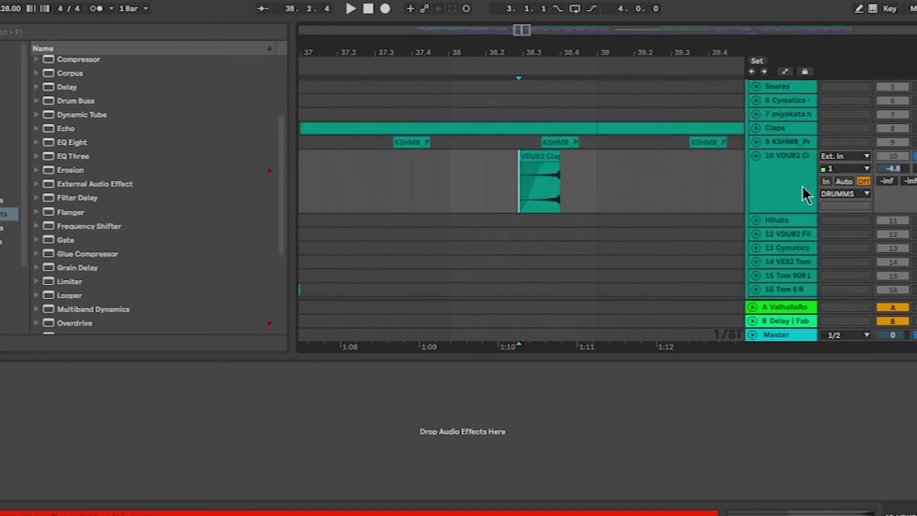
# - Play the VDUB2 Clap clip on track 10 from bar 38
pyautogui.press('space')
pyautogui.press('space')
pyautogui.click(451, 172)
pyautogui.press('space')
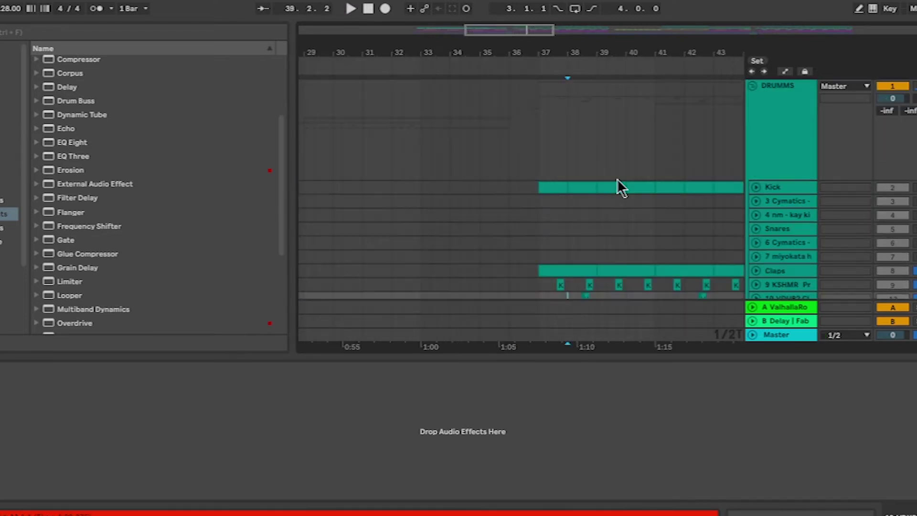
# - Play the Hihats track in the DRUMMS group from bar 41 and examine its note pattern
pyautogui.hscroll(3, 618, 179)
pyautogui.scroll(-4, 617, 180)
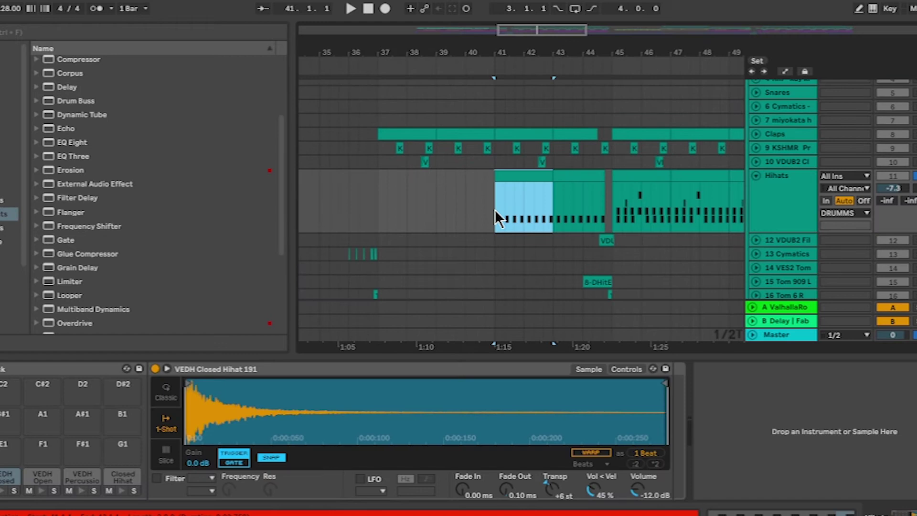
pyautogui.click(495, 210)
pyautogui.press('+')
pyautogui.press('+')
pyautogui.scroll(4, 495, 211)
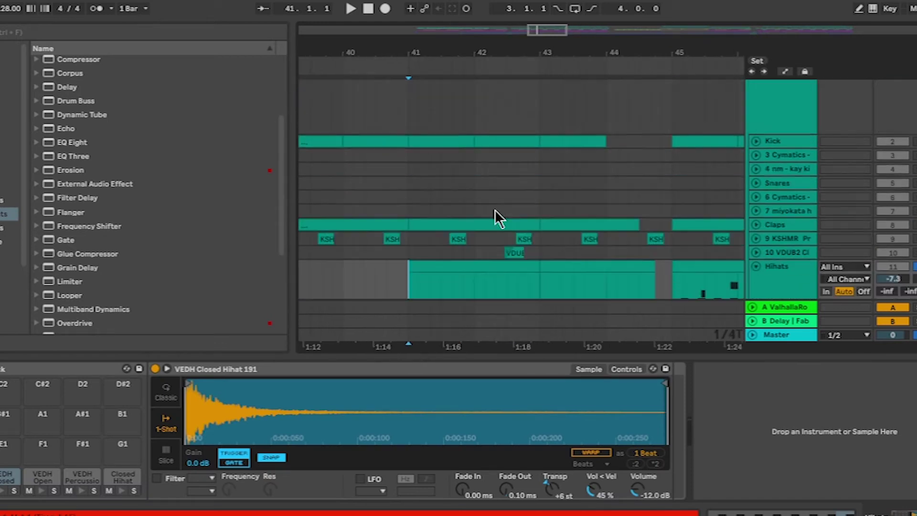
pyautogui.click(410, 136)
pyautogui.press('space')
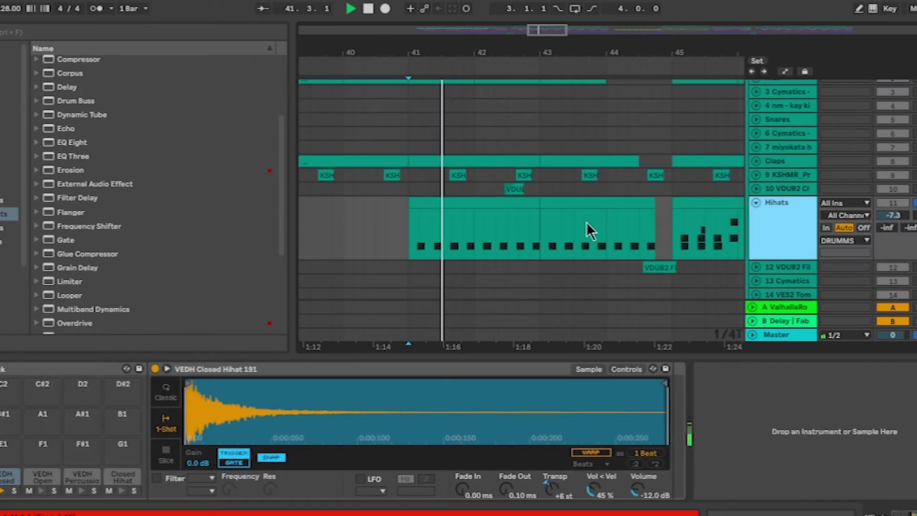
pyautogui.press('space')
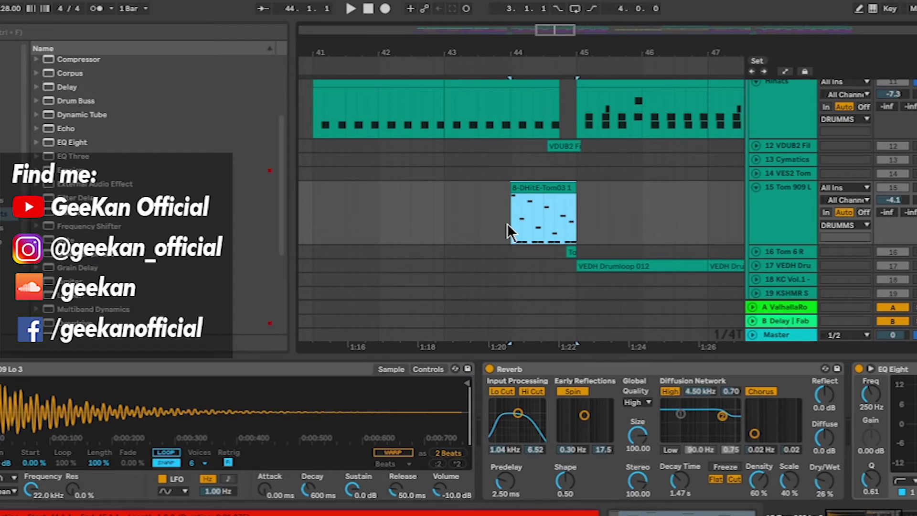
# - Play the tom clip on track 15 Tom 909 L from bar 44 and review the track's Reverb and EQ Eight
pyautogui.click(507, 224)
pyautogui.press('space')
pyautogui.press('space')
pyautogui.scroll(-10, 491, 430)
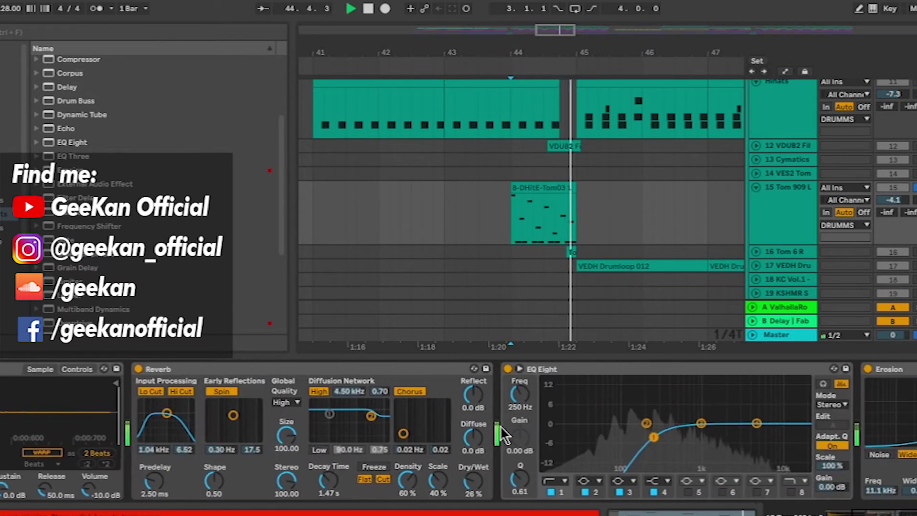
pyautogui.scroll(10, 454, 423)
pyautogui.scroll(-1, 454, 423)
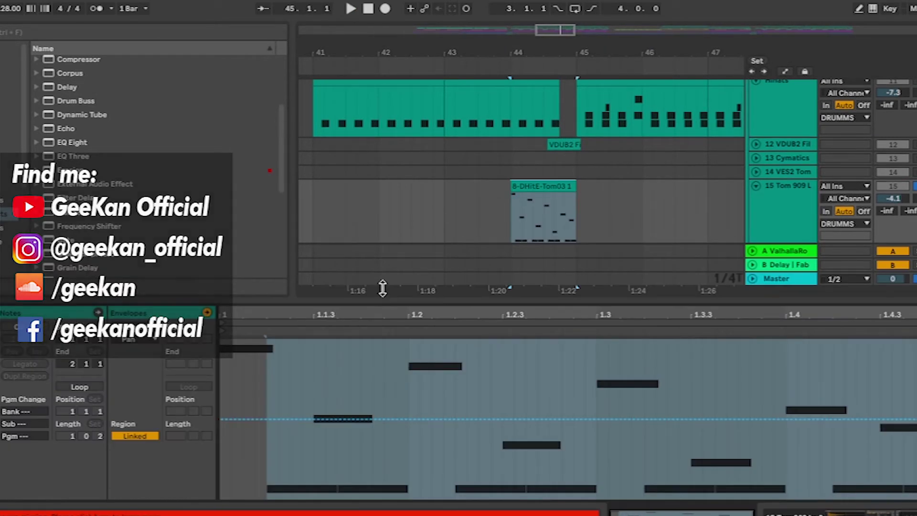
# - Enlarge the note editor to examine the Tom 909 L clip's notes, and review the track's Delay Dry/Wet automation
pyautogui.moveTo(382, 297); pyautogui.dragTo(382, 116)
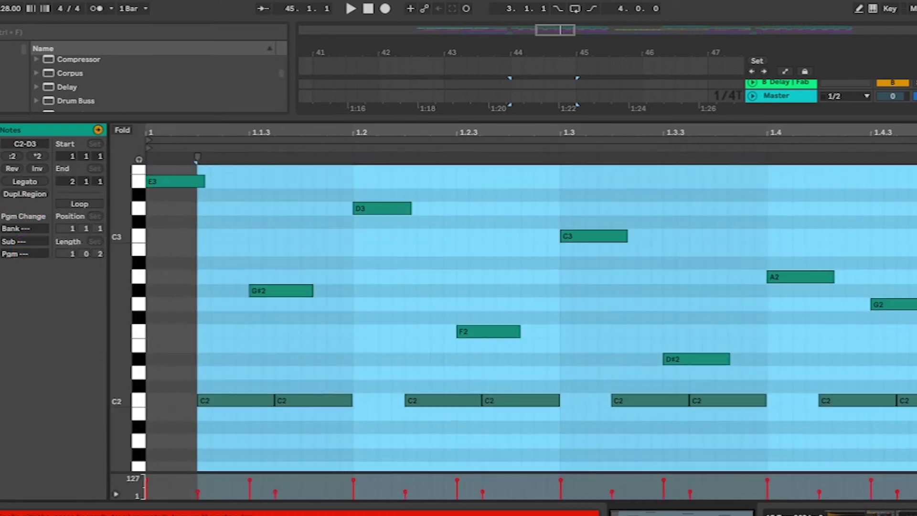
pyautogui.scroll(-2, 443, 347)
pyautogui.scroll(3, 442, 347)
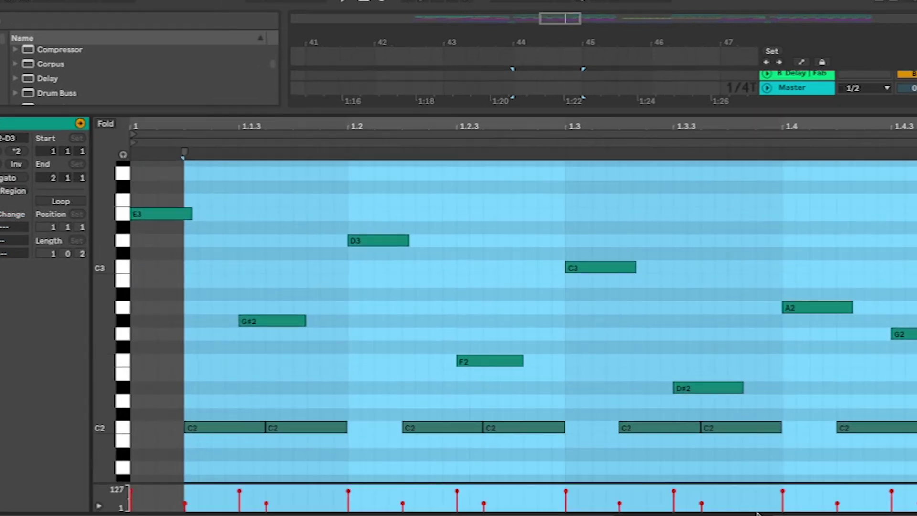
pyautogui.press('space')
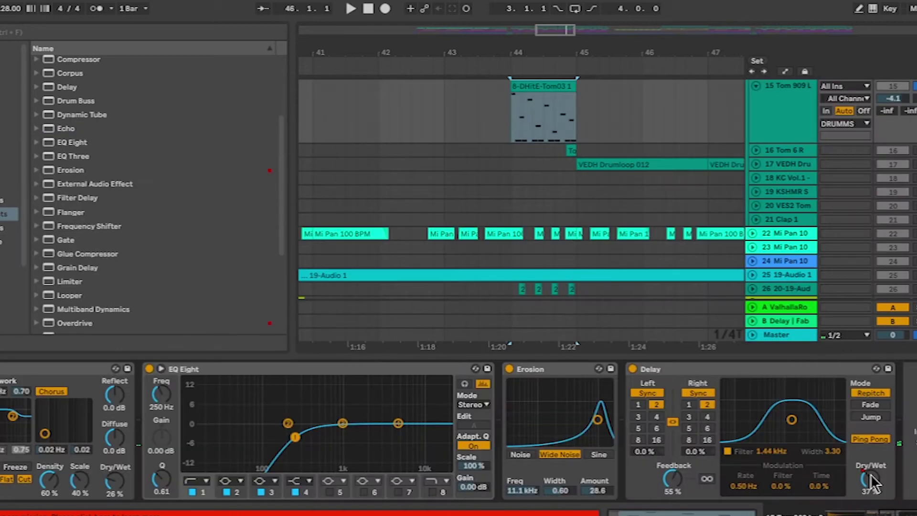
pyautogui.press('a')
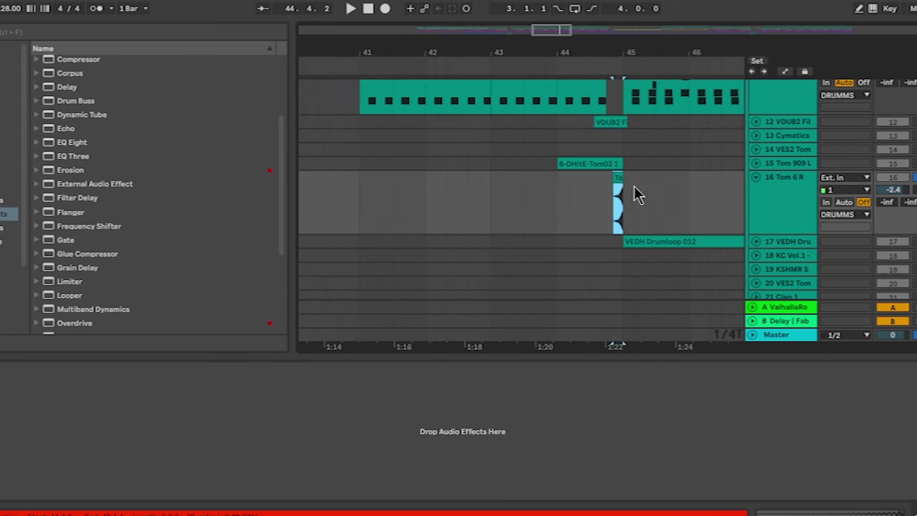
# - Play the VEDH Drumloop clips on track 17 from bar 45
pyautogui.click(510, 132)
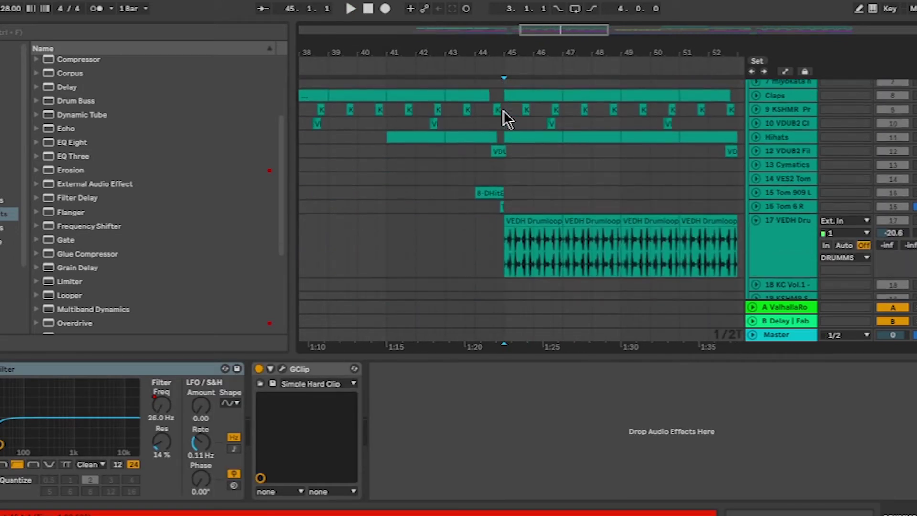
pyautogui.scroll(-2, 503, 110)
pyautogui.hscroll(2, 504, 110)
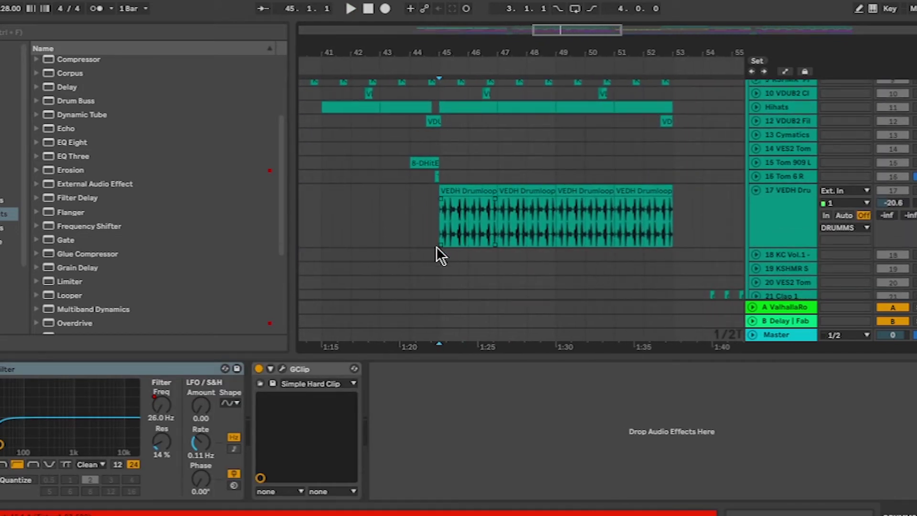
pyautogui.click(442, 231)
pyautogui.scroll(-2, 538, 176)
pyautogui.press('space')
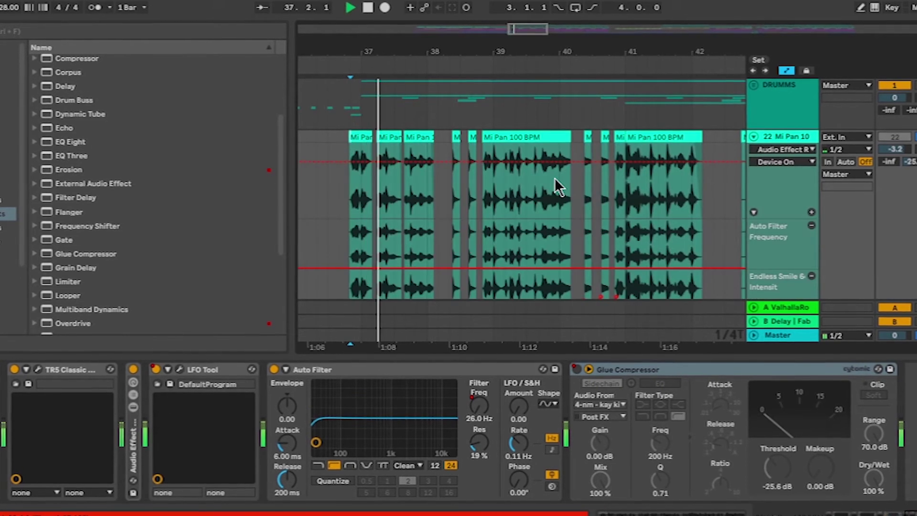
# - Examine the Endless Smile Intensity automation on vocal track 22 Mi Pan and review the track's device chain
pyautogui.scroll(3, 396, 235)
pyautogui.hscroll(2, 598, 219)
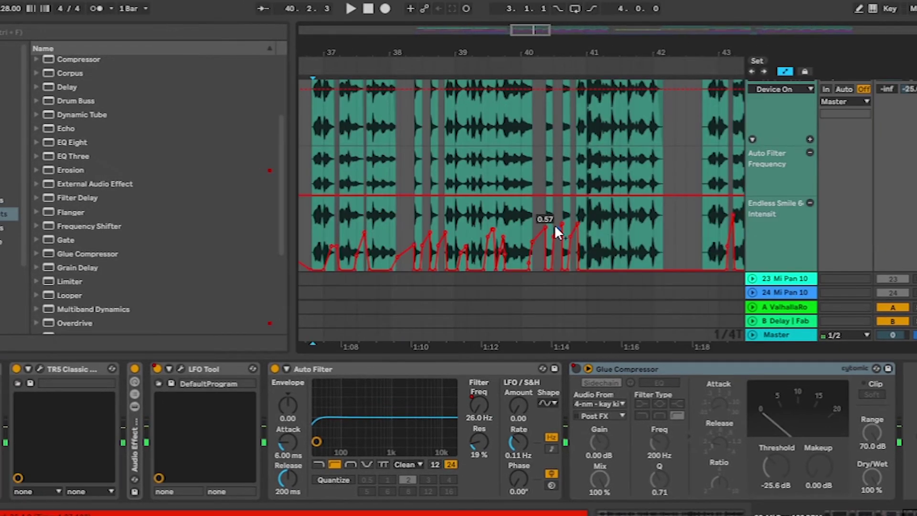
pyautogui.click(432, 251)
pyautogui.hscroll(-10, 437, 251)
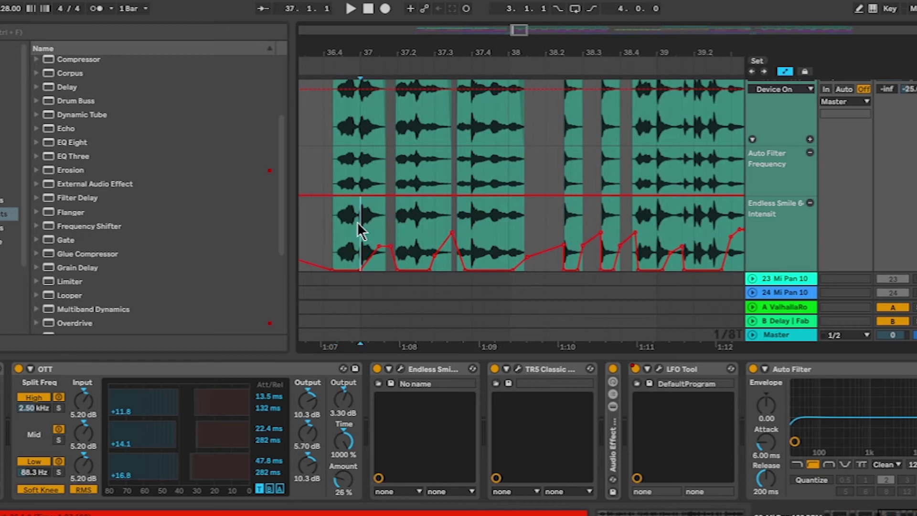
pyautogui.click(400, 369)
pyautogui.moveTo(437, 150); pyautogui.dragTo(535, 321)
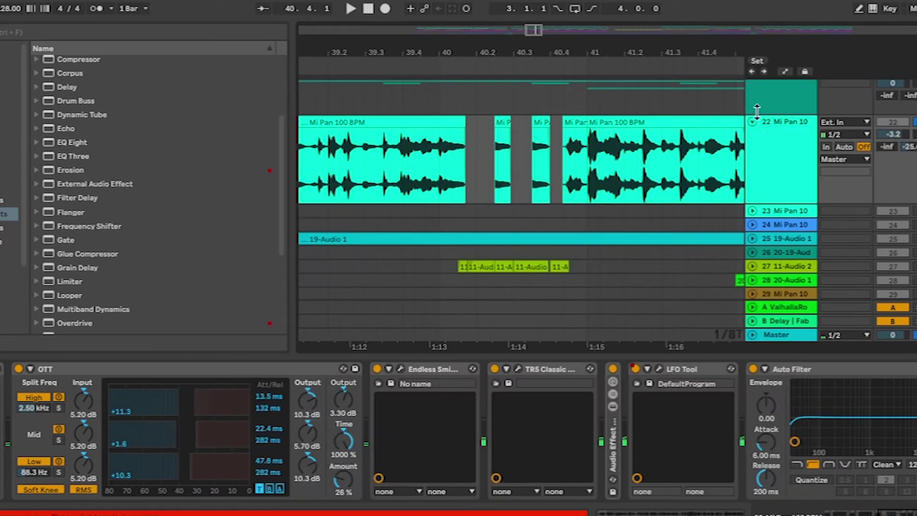
pyautogui.click(754, 128)
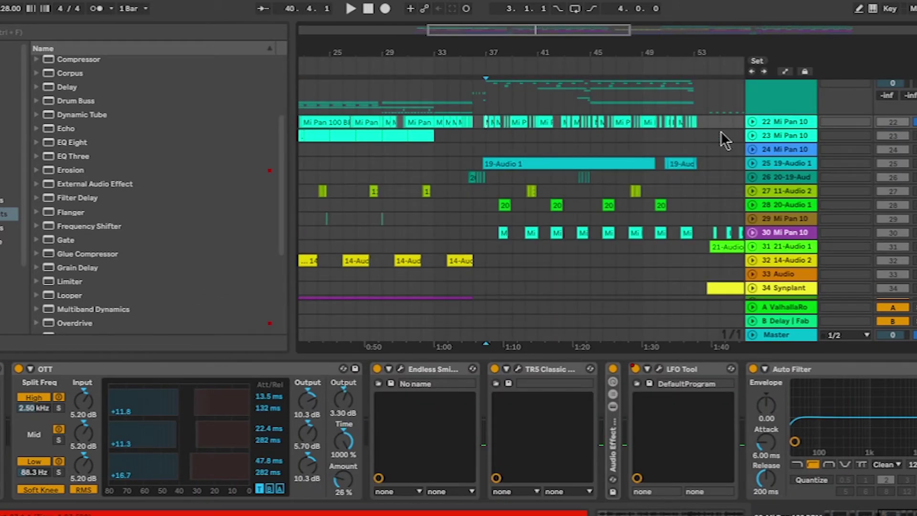
# - Play the 19-Audio 1 clip on track 25 from bar 37
pyautogui.click(752, 163)
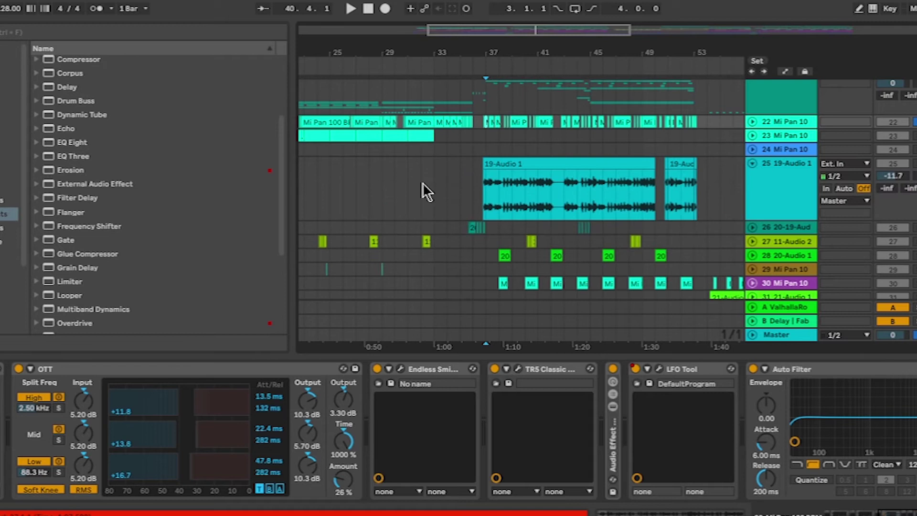
pyautogui.click(488, 202)
pyautogui.press('space')
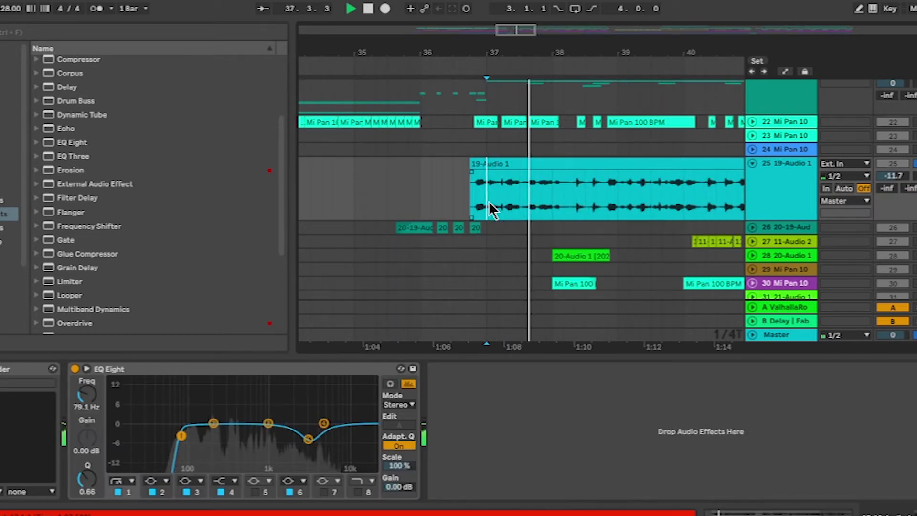
pyautogui.hscroll(3, 489, 202)
pyautogui.press('space')
# - Play the short clips on track 26 from bar 44
pyautogui.click(752, 177)
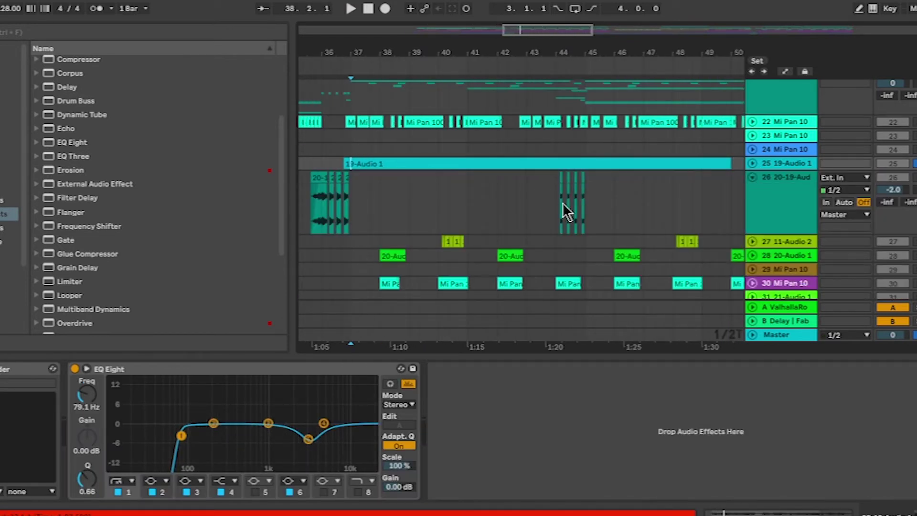
pyautogui.click(562, 203)
pyautogui.press('z')
pyautogui.press('space')
pyautogui.press('space')
pyautogui.click(752, 177)
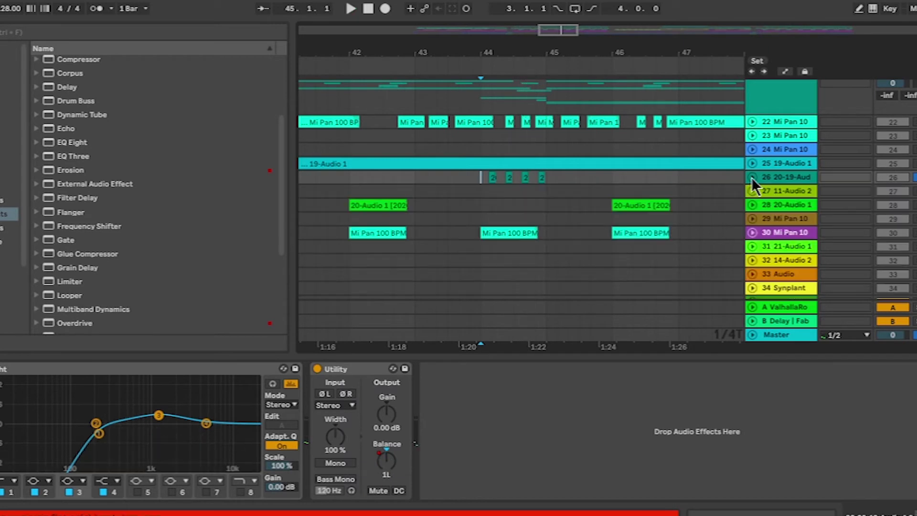
# - Play the 20-Audio 1 clip on track 28 from bar 38 and the track 27 clips from bar 40
pyautogui.scroll(-2, 637, 187)
pyautogui.scroll(-3, 636, 187)
pyautogui.scroll(1, 637, 187)
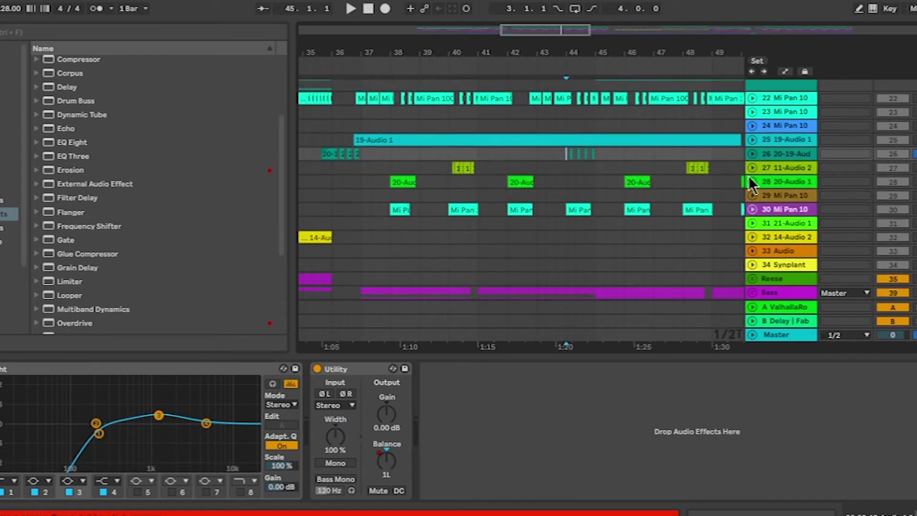
pyautogui.click(393, 182)
pyautogui.press('space')
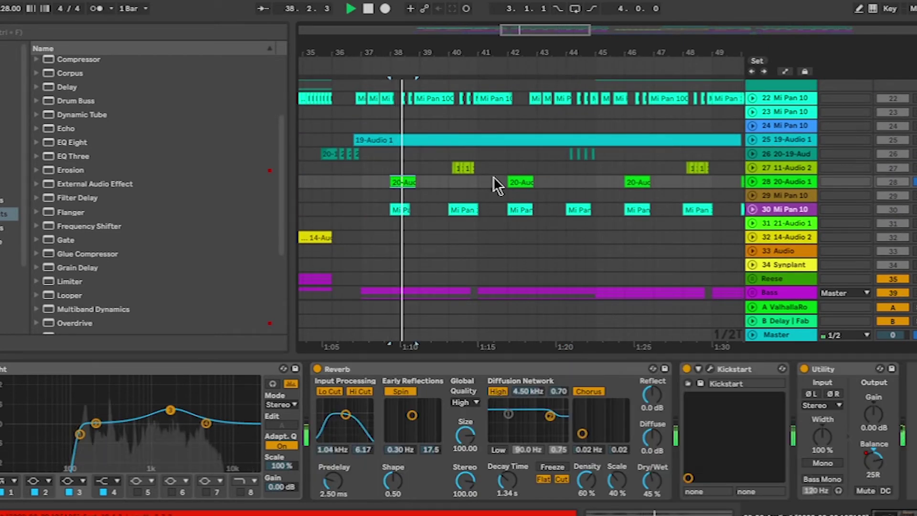
pyautogui.click(445, 170)
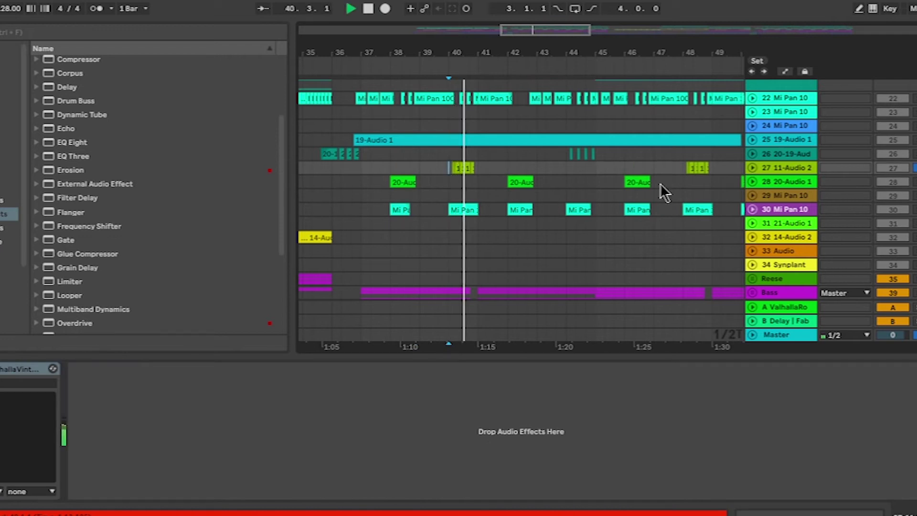
# - Play the Mi Pan clip on track 30 from bar 38
pyautogui.click(395, 204)
pyautogui.press('space')
pyautogui.press('space')
# - Expand the Bass group and play its tracks together from bar 37
pyautogui.scroll(-3, 395, 204)
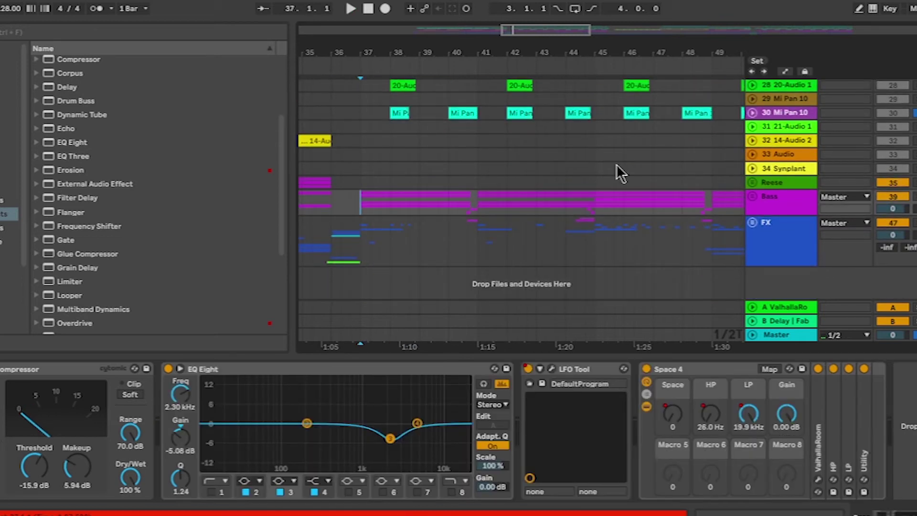
pyautogui.click(752, 196)
pyautogui.click(806, 191)
pyautogui.scroll(-1, 371, 270)
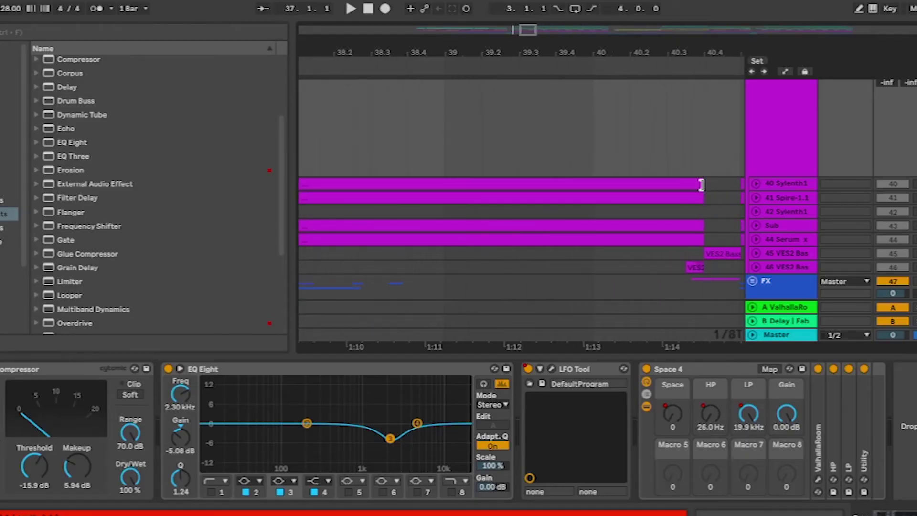
pyautogui.scroll(-5, 701, 184)
pyautogui.click(598, 105)
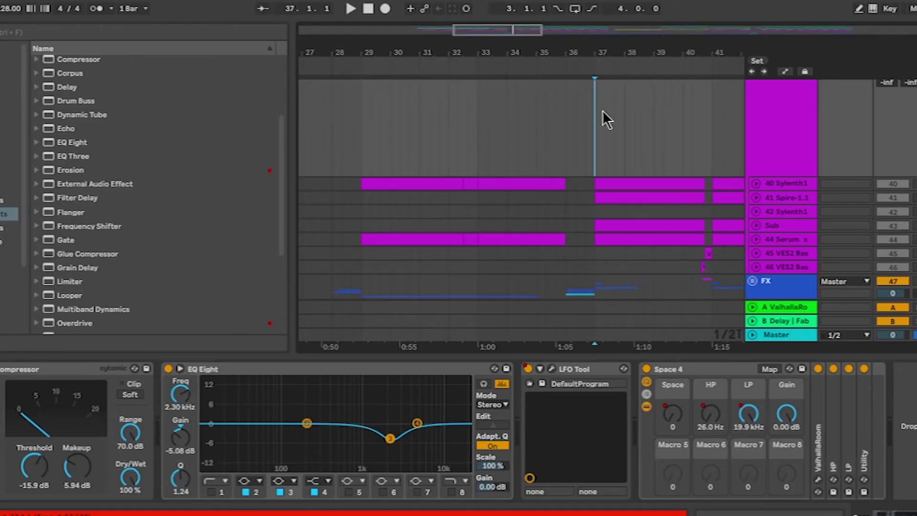
pyautogui.scroll(2, 598, 126)
pyautogui.hscroll(3, 599, 126)
pyautogui.press('space')
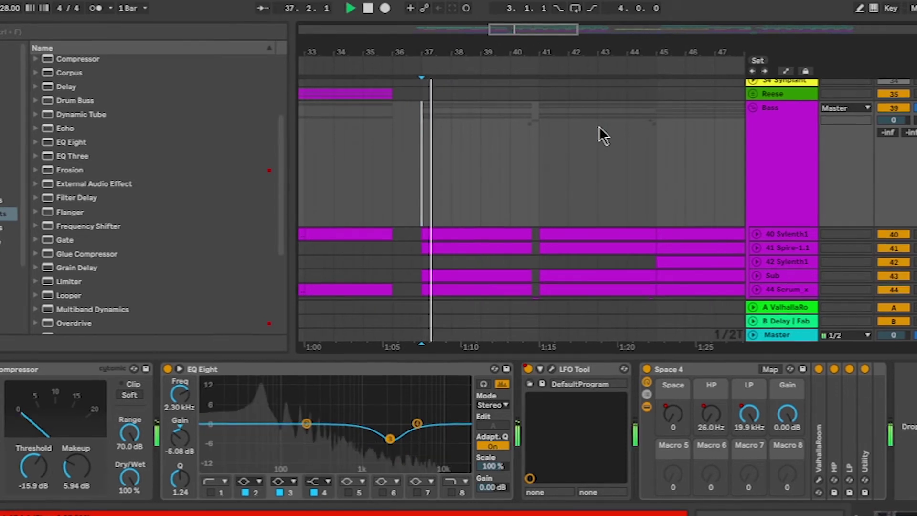
pyautogui.scroll(-1, 600, 125)
pyautogui.scroll(-1, 601, 125)
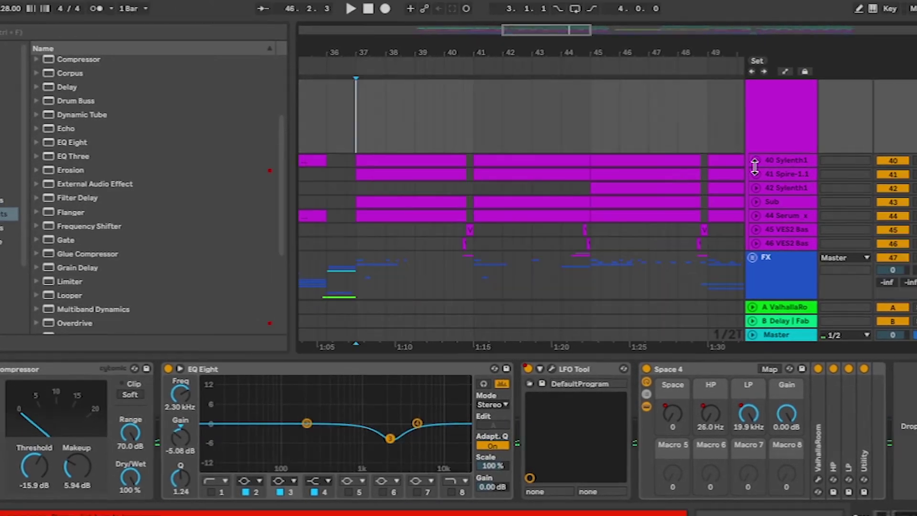
# - Play the track 40 Sylenth1 bass from bar 37 and review its notes
pyautogui.click(754, 162)
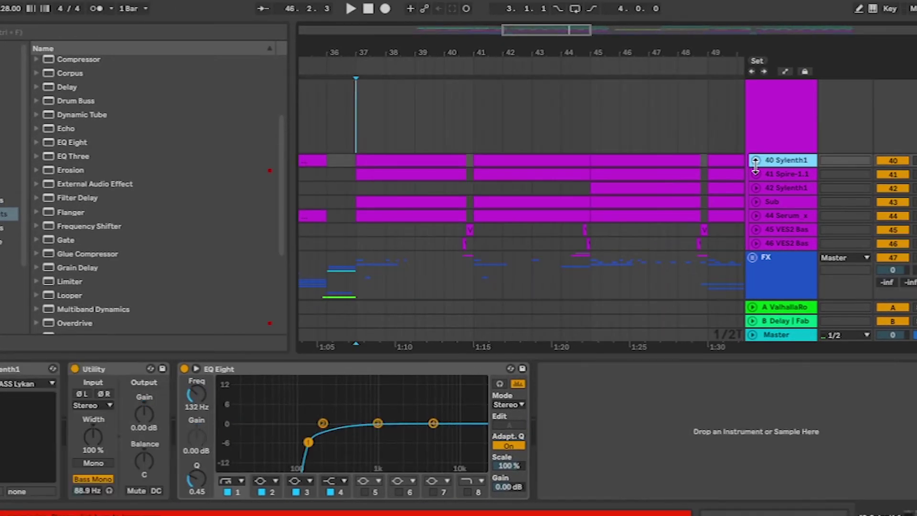
pyautogui.click(756, 159)
pyautogui.click(351, 186)
pyautogui.press('space')
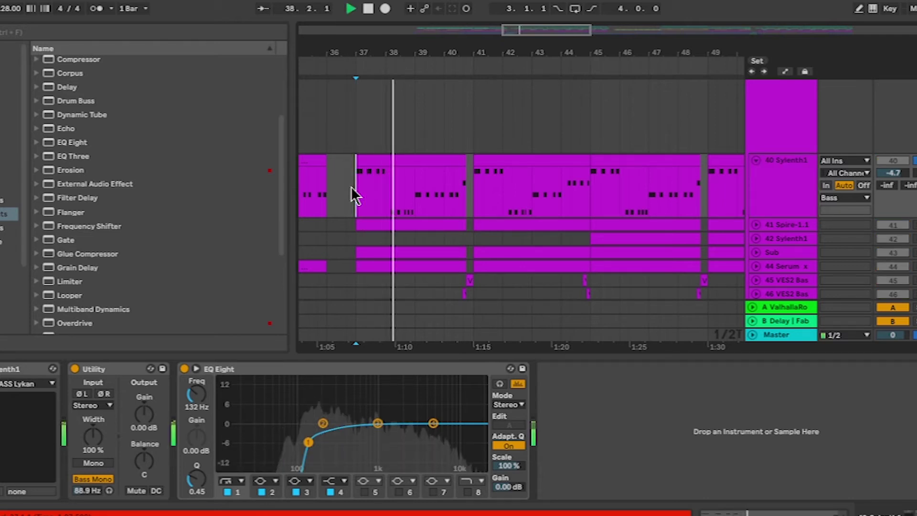
pyautogui.press('space')
# - Play the track 41 Spire bass from bar 37 and review its note pattern
pyautogui.press('+')
pyautogui.press('+')
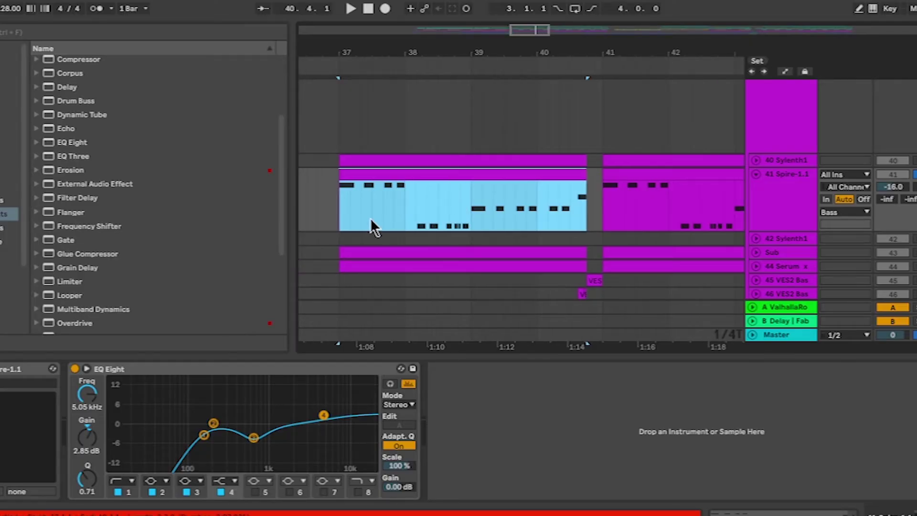
pyautogui.press('space')
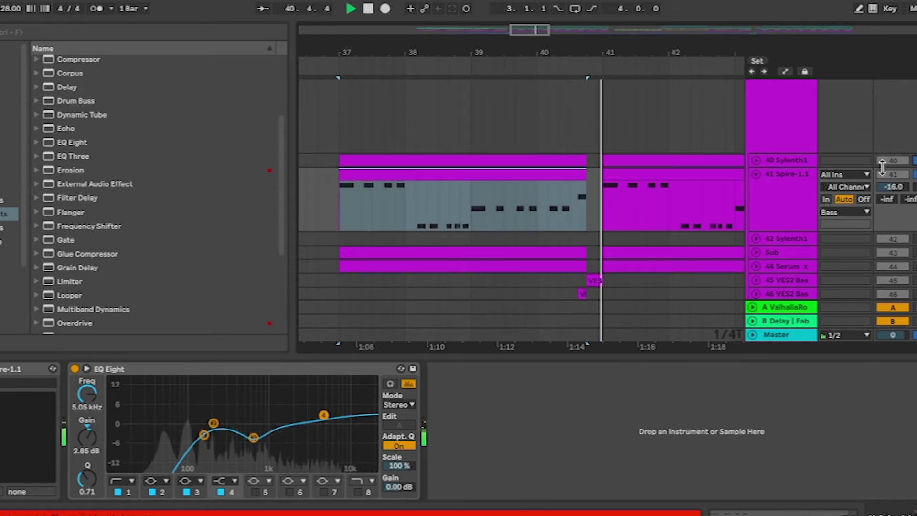
pyautogui.hscroll(3, 600, 164)
pyautogui.scroll(-3, 600, 164)
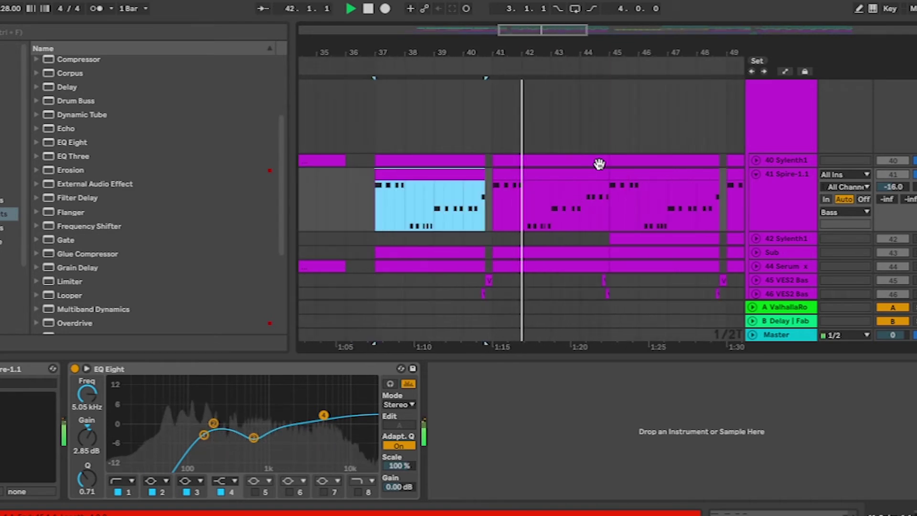
pyautogui.click(760, 182)
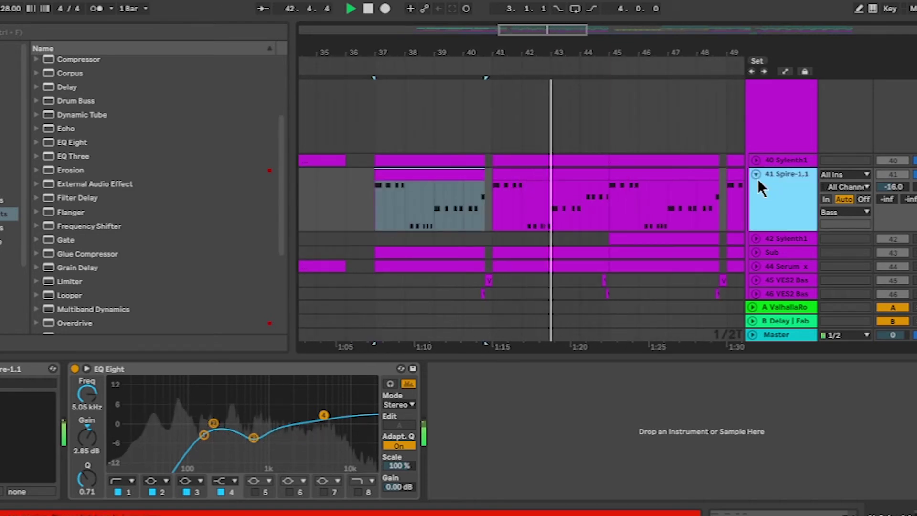
pyautogui.click(756, 174)
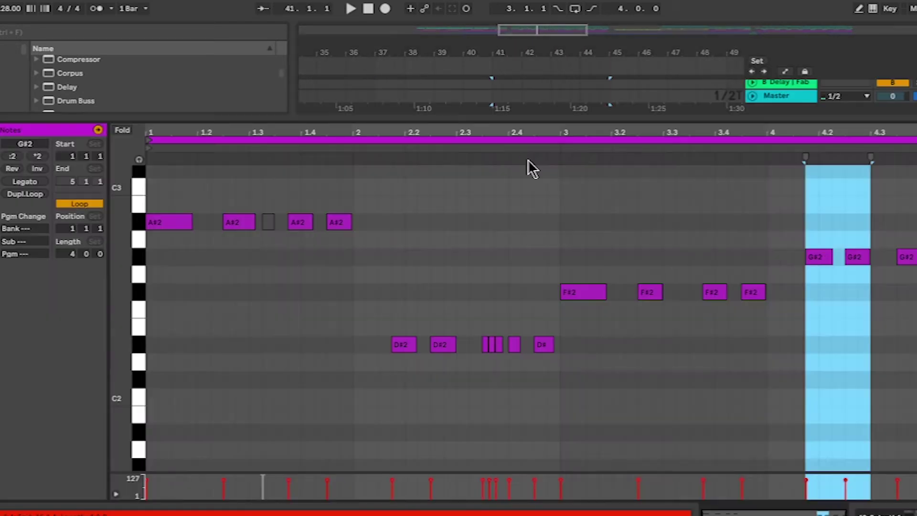
# - Examine the notes of the bass clip starting at bar 41 in the note editor
pyautogui.scroll(1, 284, 260)
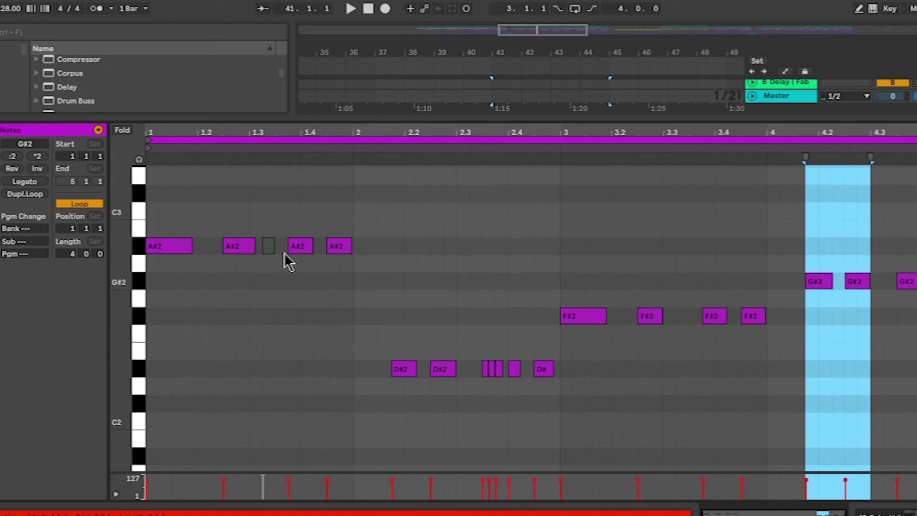
pyautogui.scroll(3, 205, 291)
pyautogui.hscroll(-2, 205, 291)
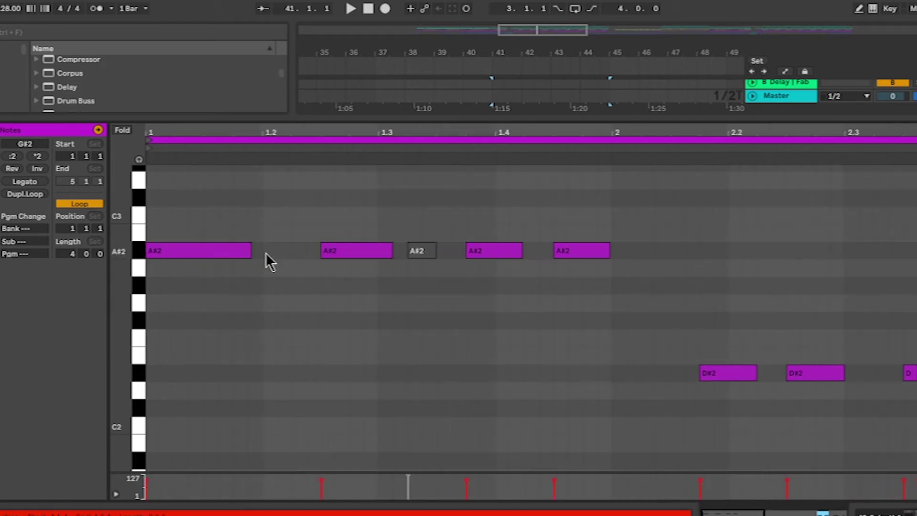
pyautogui.scroll(-2, 553, 282)
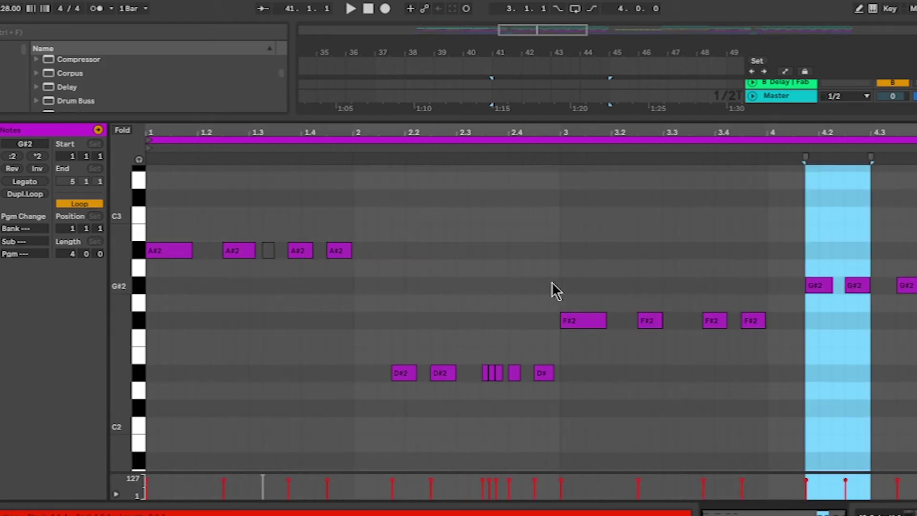
pyautogui.scroll(2, 446, 353)
pyautogui.scroll(-2, 446, 352)
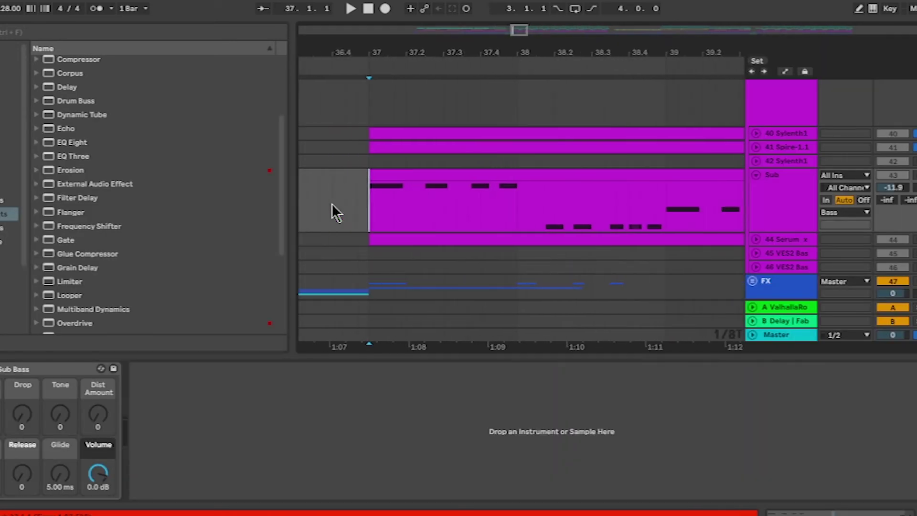
# - Play the Sub track in the Bass group from bar 37
pyautogui.scroll(-2, 480, 195)
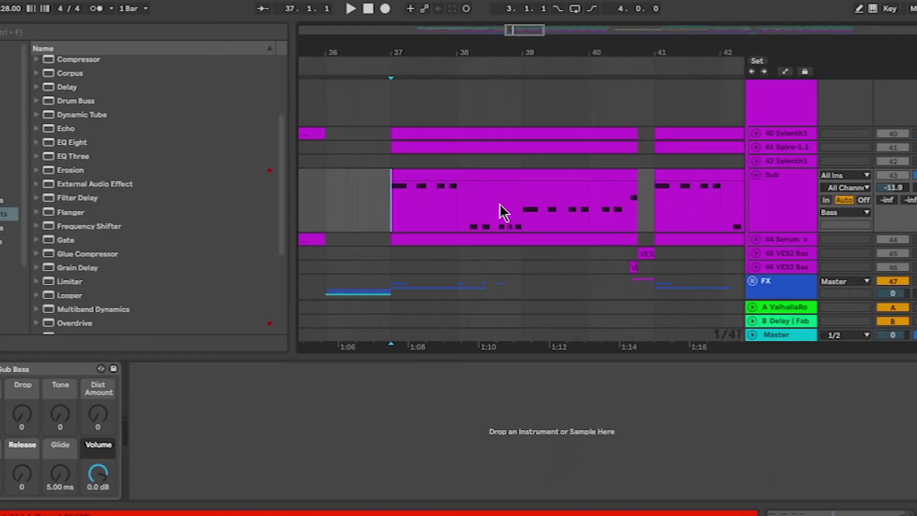
pyautogui.press('space')
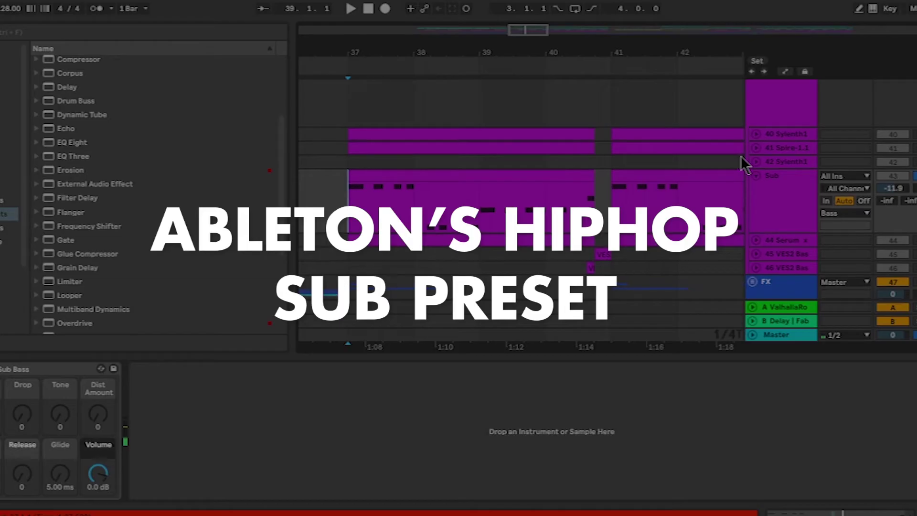
pyautogui.click(820, 176)
# - Play the track 44 Serum bass from bar 37 and review its notes and EQ Eight
pyautogui.click(757, 190)
pyautogui.click(807, 211)
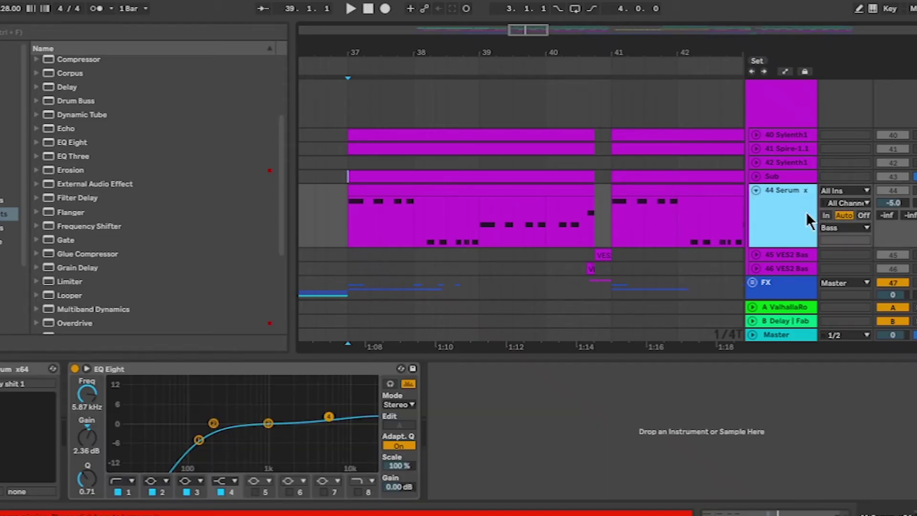
pyautogui.click(342, 229)
pyautogui.press('space')
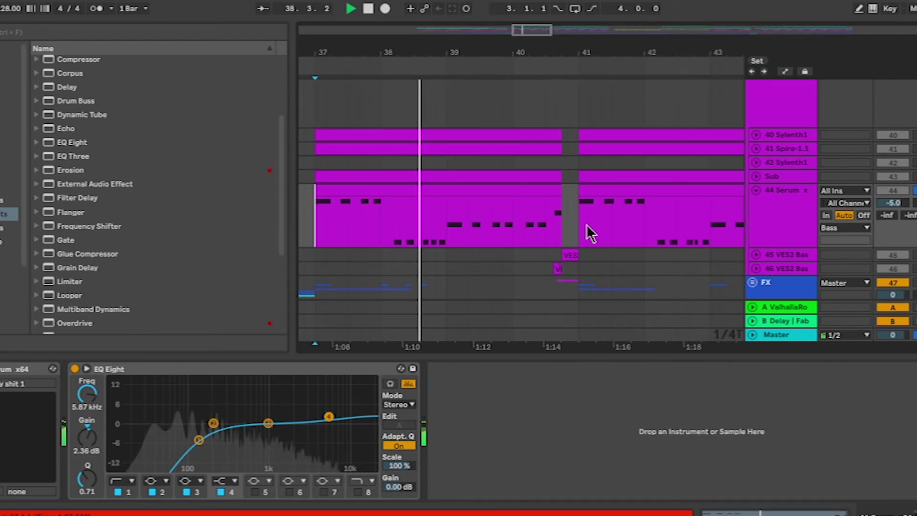
pyautogui.press('space')
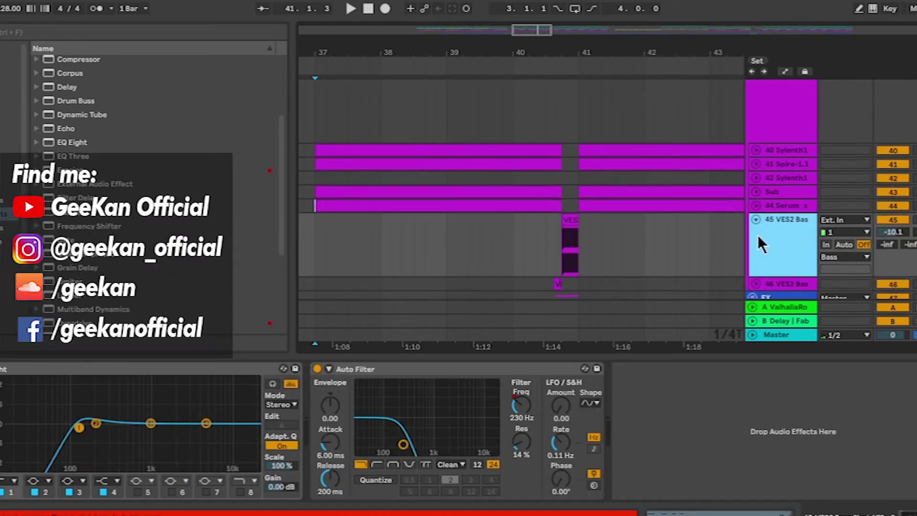
# - Unfold track 46 VES2 Bass and play its VES2 Bass Shot 148 clip from 40.3.3
pyautogui.click(756, 284)
pyautogui.scroll(-2, 552, 176)
pyautogui.scroll(2, 552, 176)
pyautogui.moveTo(553, 176); pyautogui.dragTo(506, 158)
pyautogui.scroll(1, 505, 159)
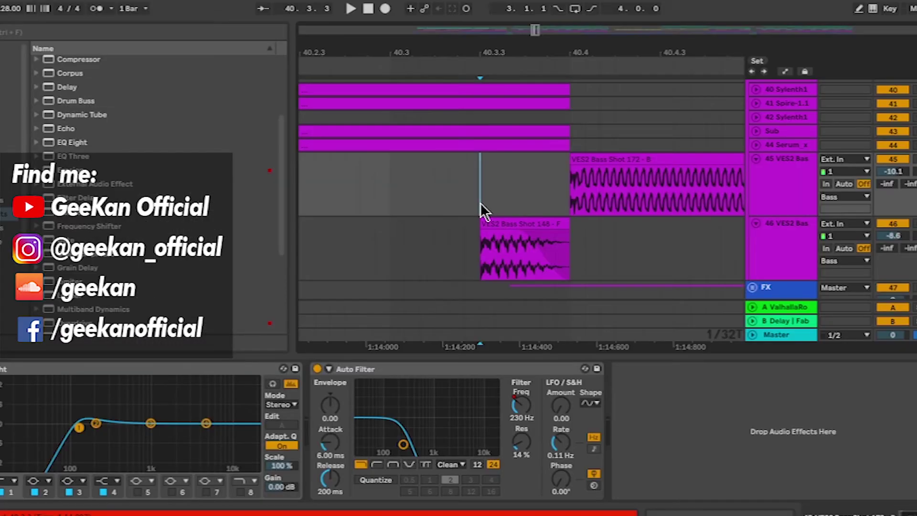
pyautogui.scroll(-2, 494, 229)
pyautogui.click(495, 257)
pyautogui.press('space')
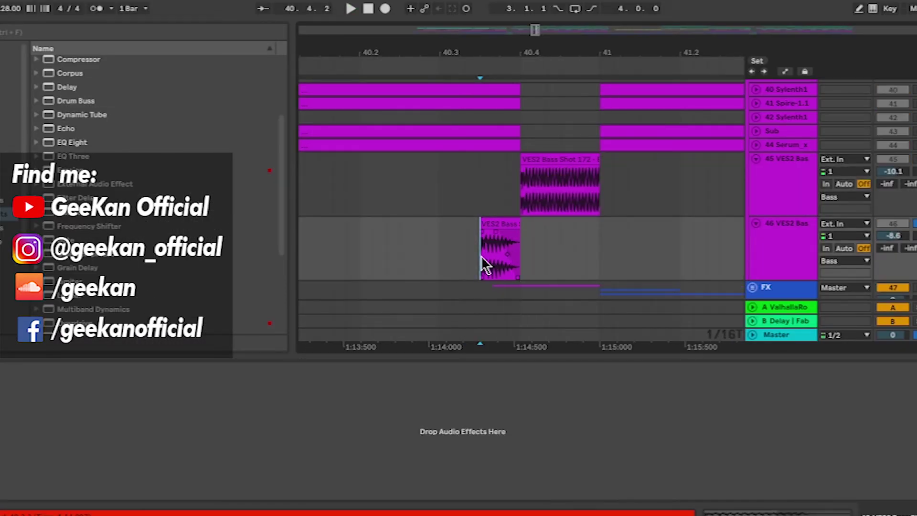
# - Play the VES2 Bass Shot 172 clip on track 45 from 40.4.1
pyautogui.click(515, 187)
pyautogui.press('space')
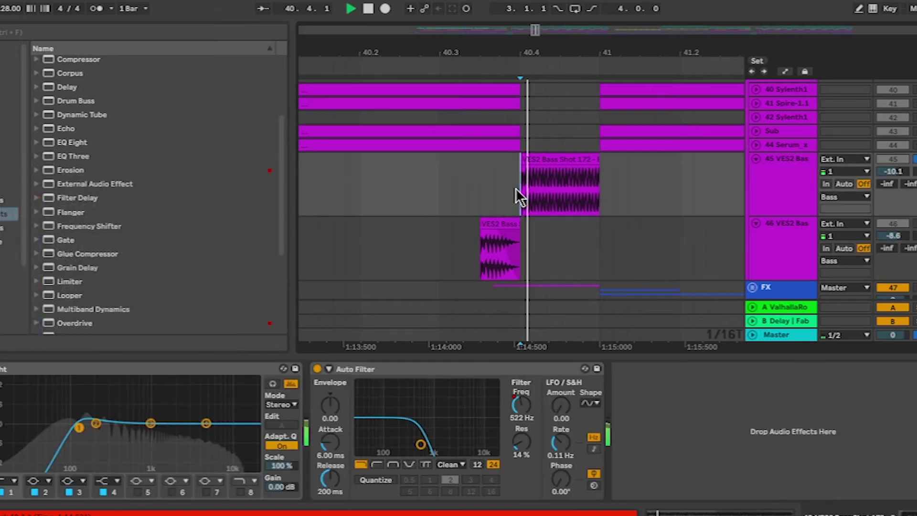
pyautogui.press('space')
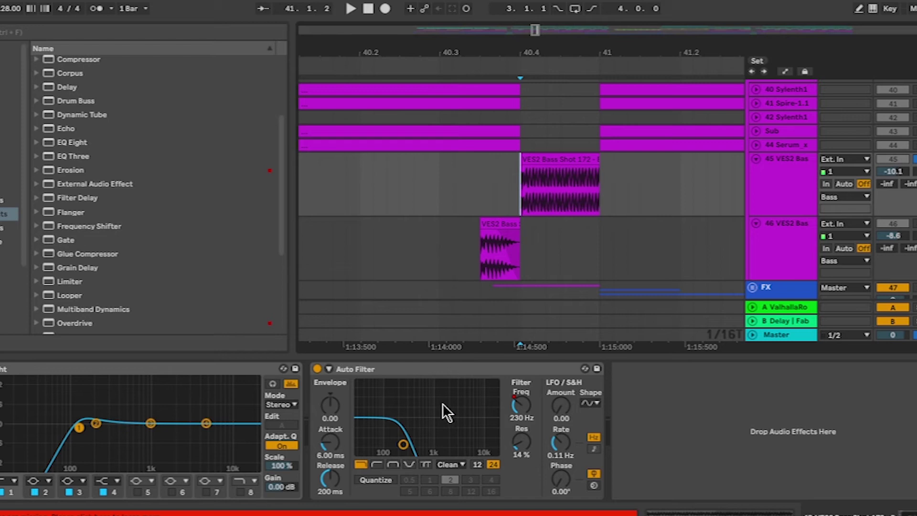
# - Show the automation and play the Auto Filter frequency sweep on track 45's VES2 Bass Shot 172 clip
pyautogui.scroll(3, 549, 203)
pyautogui.press('a')
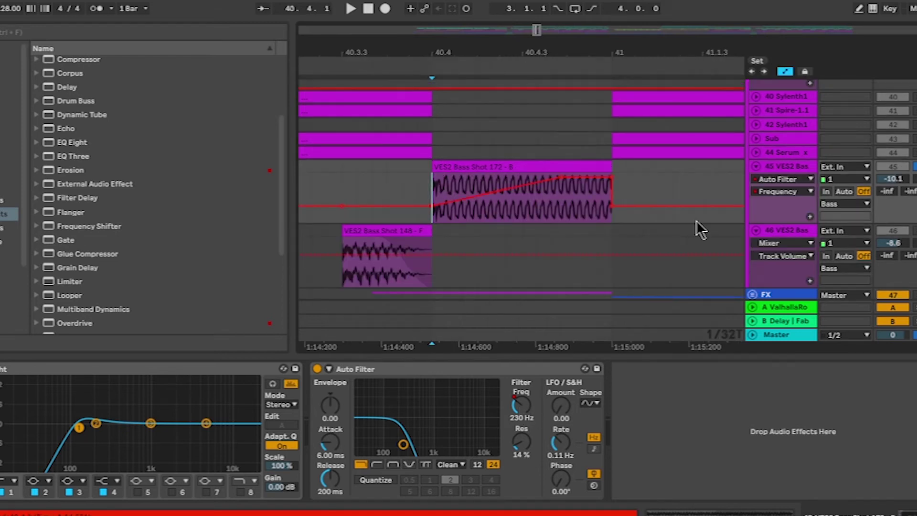
pyautogui.press('space')
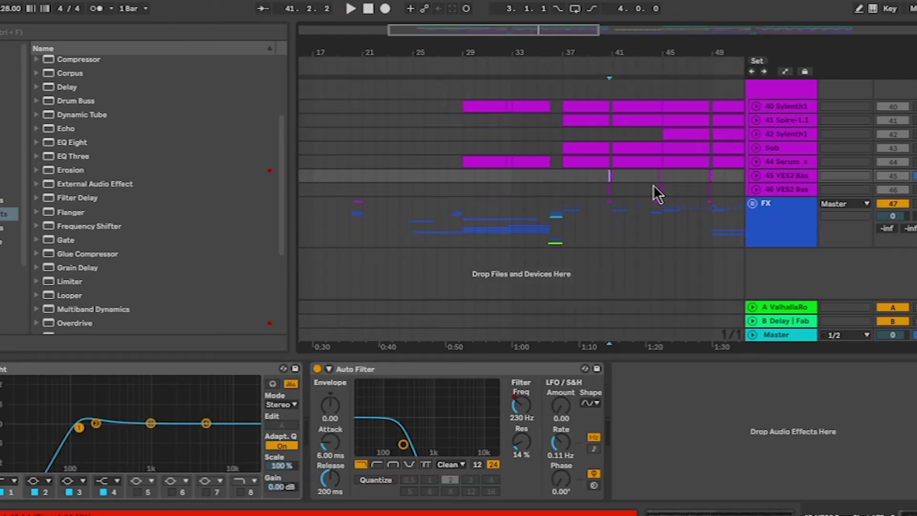
# - Unfold track 42 Sylenth1 in the Bass group, play it from bar 45 and review its notes and EQ Eight
pyautogui.click(758, 133)
pyautogui.scroll(3, 564, 167)
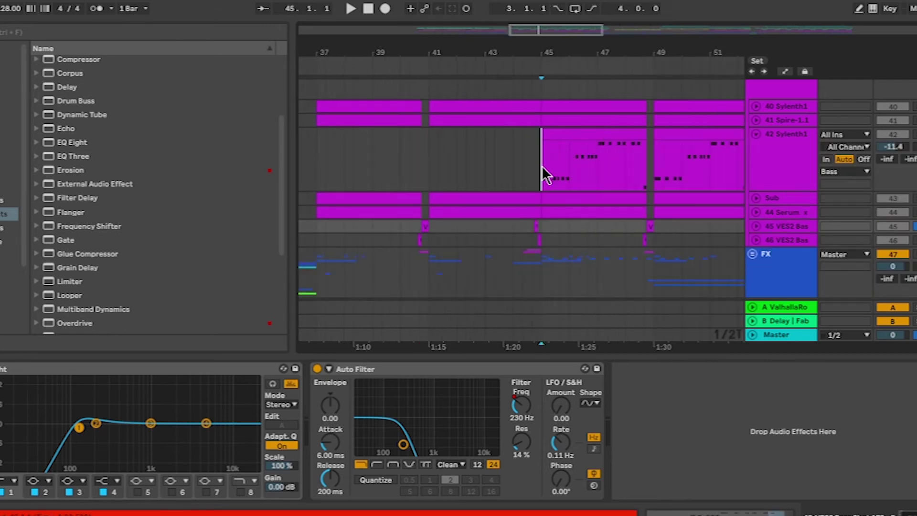
pyautogui.click(541, 168)
pyautogui.press('space')
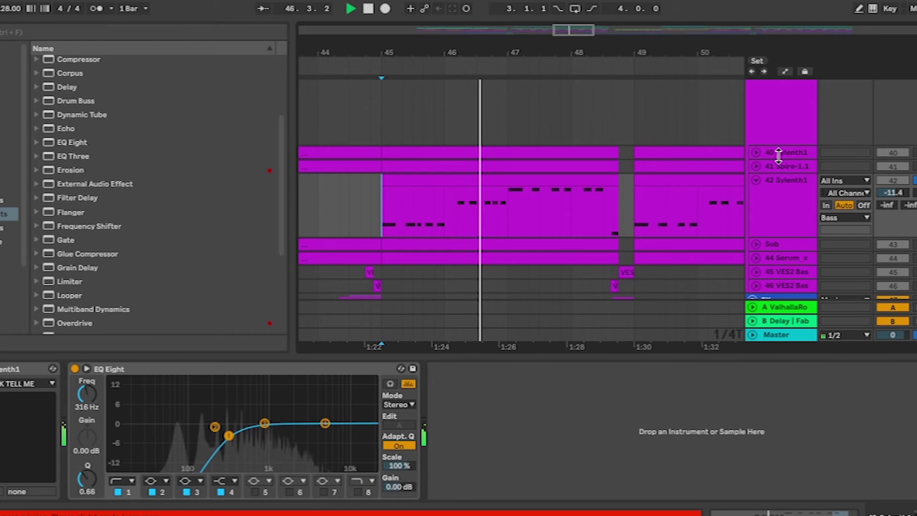
pyautogui.click(748, 166)
pyautogui.click(756, 165)
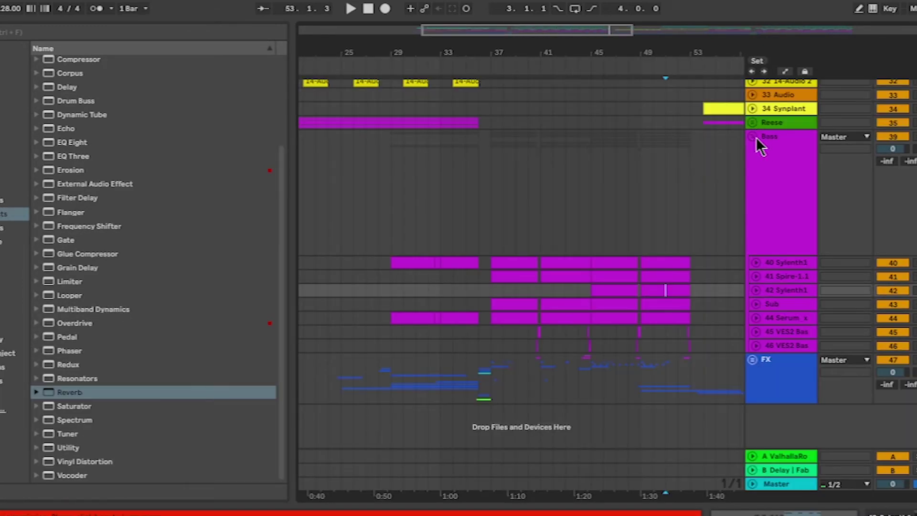
# - Collapse the Bass group and look over the FX group's tracks from bar 37 onward
pyautogui.click(754, 137)
pyautogui.scroll(-2, 494, 274)
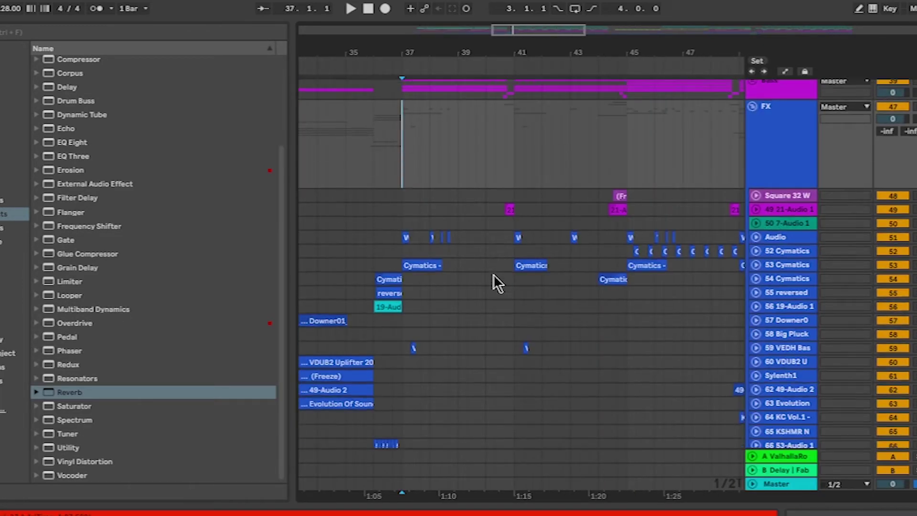
pyautogui.click(788, 120)
pyautogui.scroll(-2, 478, 188)
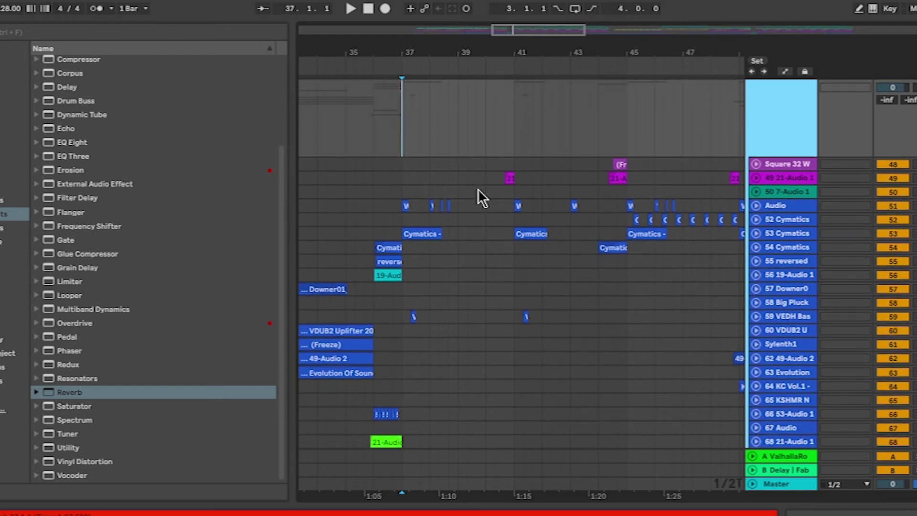
pyautogui.scroll(-2, 477, 188)
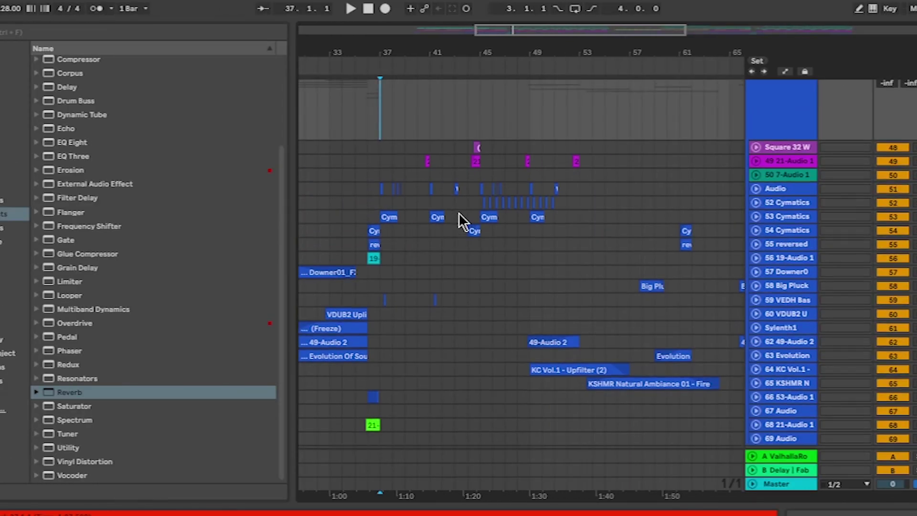
pyautogui.scroll(3, 417, 219)
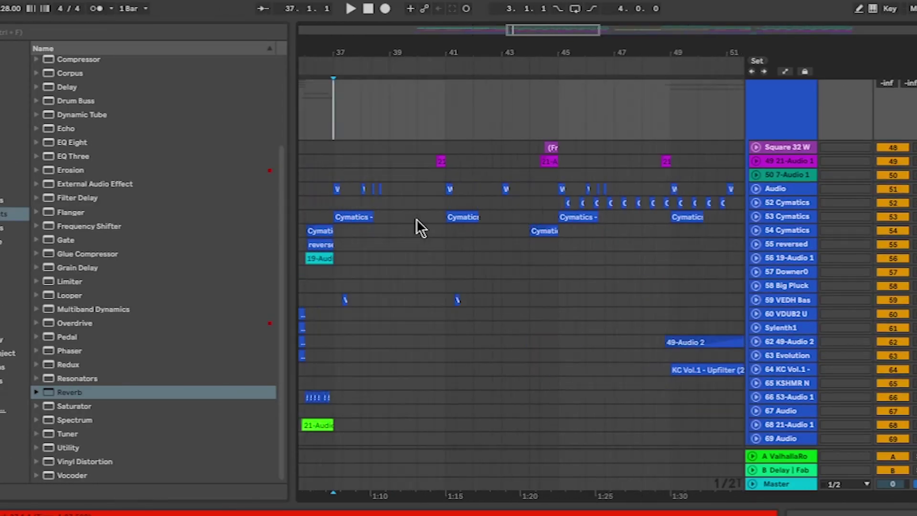
# - Examine the Cymatics brass one-shot clip at bar 37 on FX track 53
pyautogui.scroll(-2, 483, 255)
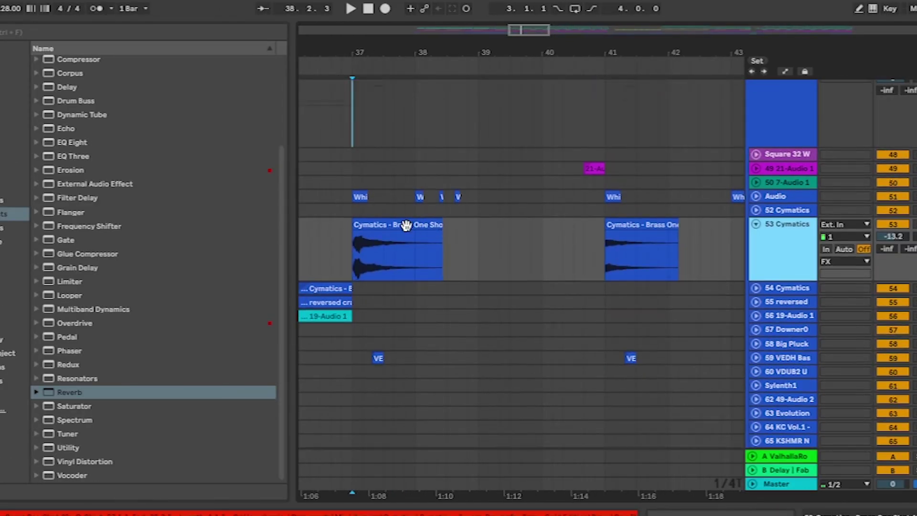
pyautogui.click(407, 225)
pyautogui.scroll(-1, 444, 274)
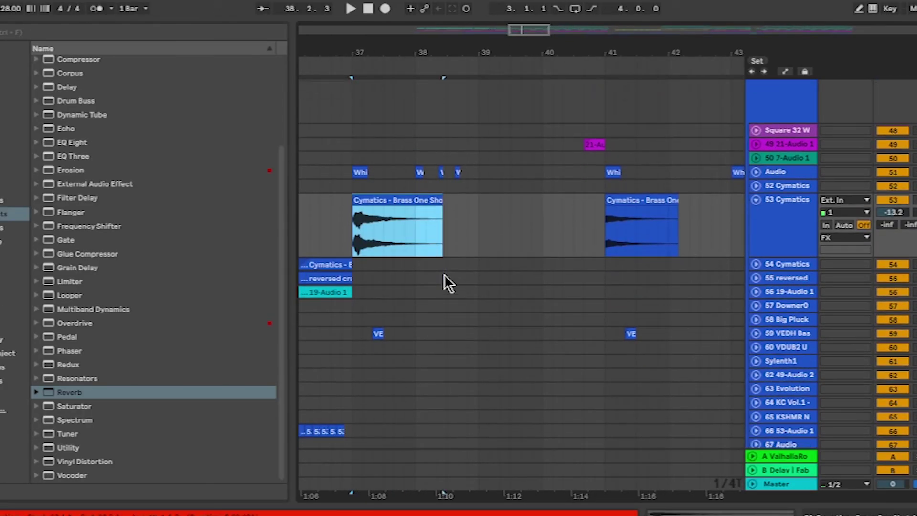
# - Audition the short hits on the FX group's track 51 Audio
pyautogui.click(759, 174)
pyautogui.click(757, 172)
pyautogui.press('space')
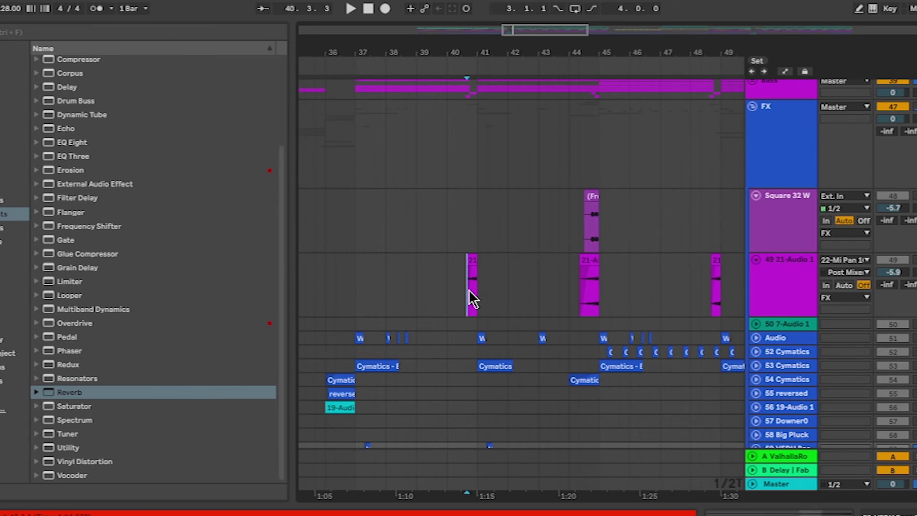
# - Play the 21-Audio 1 clips on FX track 49 near bars 40 and 44
pyautogui.click(469, 289)
pyautogui.scroll(4, 469, 286)
pyautogui.moveTo(469, 286); pyautogui.dragTo(382, 300)
pyautogui.scroll(-4, 382, 300)
pyautogui.press('space')
pyautogui.click(496, 283)
pyautogui.press('space')
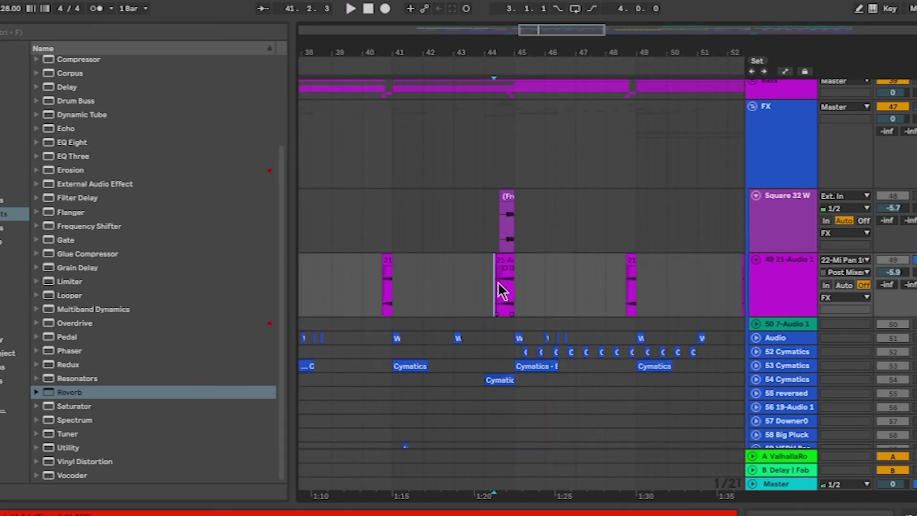
# - Play the frozen Square 32 W clip on track 48 from bar 44
pyautogui.keyDown('ctrl'); pyautogui.scroll(5, 497, 287); pyautogui.keyUp('ctrl')
pyautogui.click(481, 208)
pyautogui.press('space')
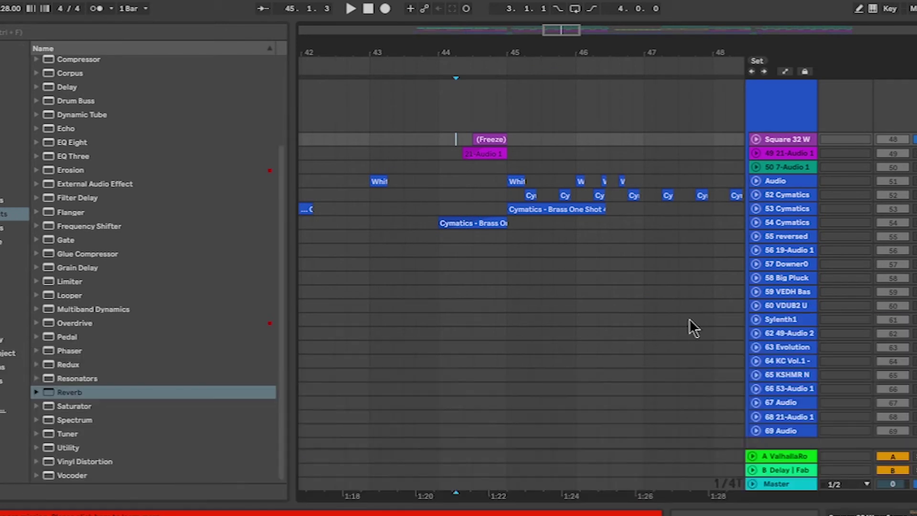
# - Unfold track 52 Cymatics in the FX group and play its repeating hits from bar 45
pyautogui.keyDown('ctrl'); pyautogui.scroll(-3, 604, 231); pyautogui.keyUp('ctrl')
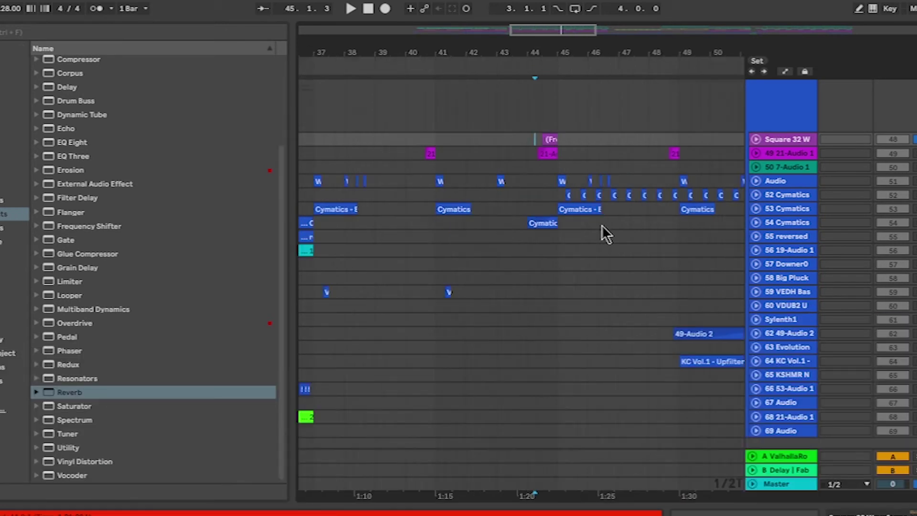
pyautogui.scroll(1, 603, 232)
pyautogui.scroll(5, 603, 232)
pyautogui.hscroll(2, 603, 233)
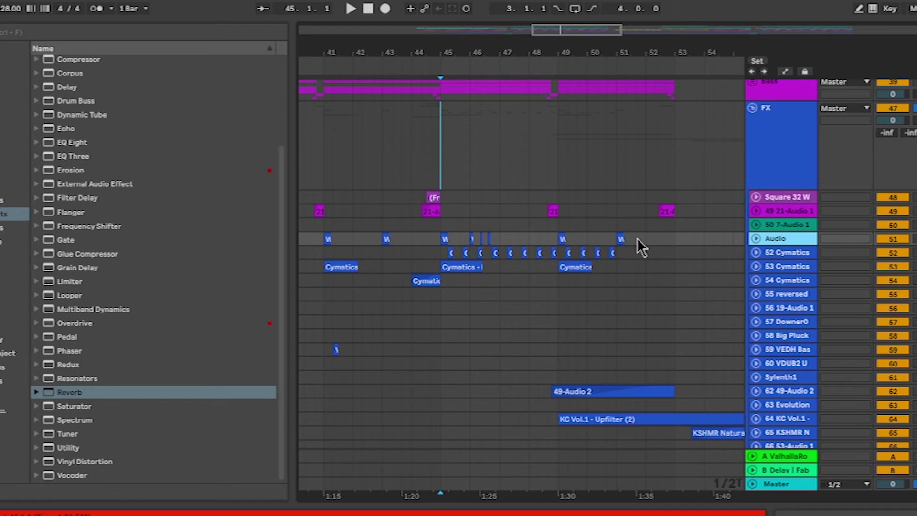
pyautogui.click(758, 249)
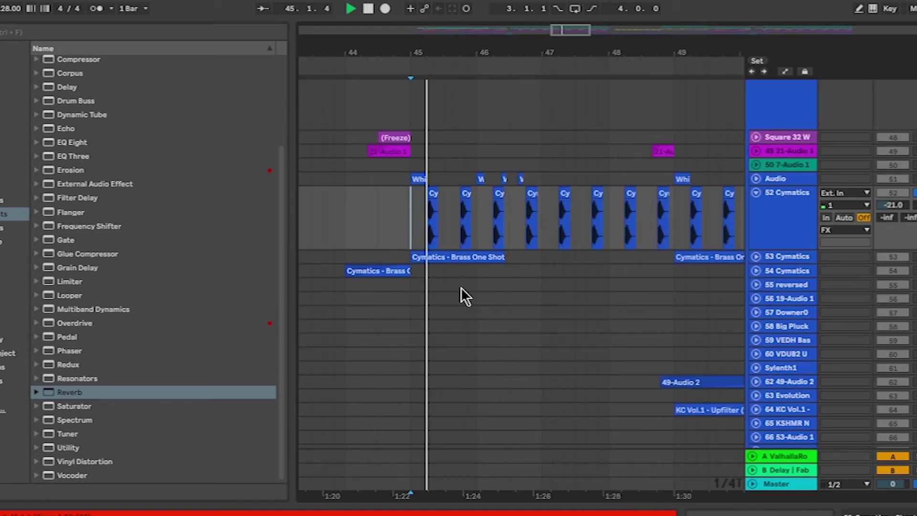
pyautogui.click(755, 191)
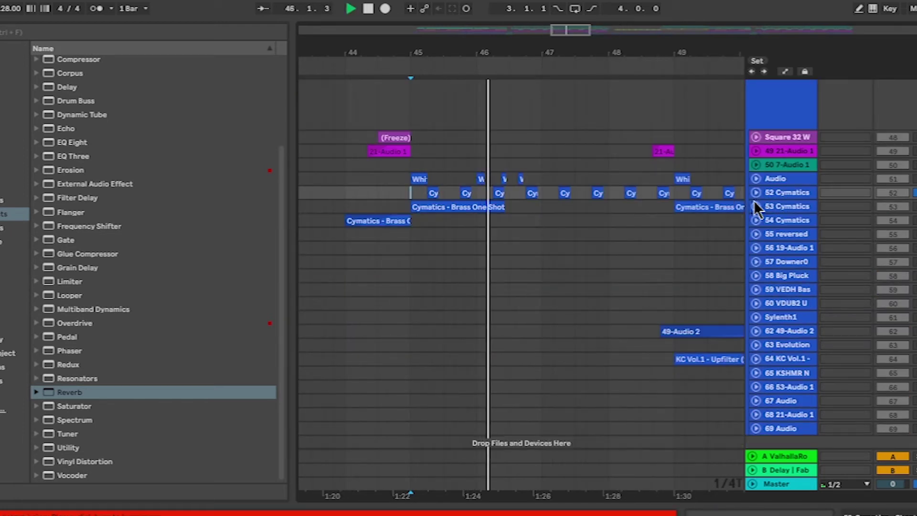
pyautogui.press('space')
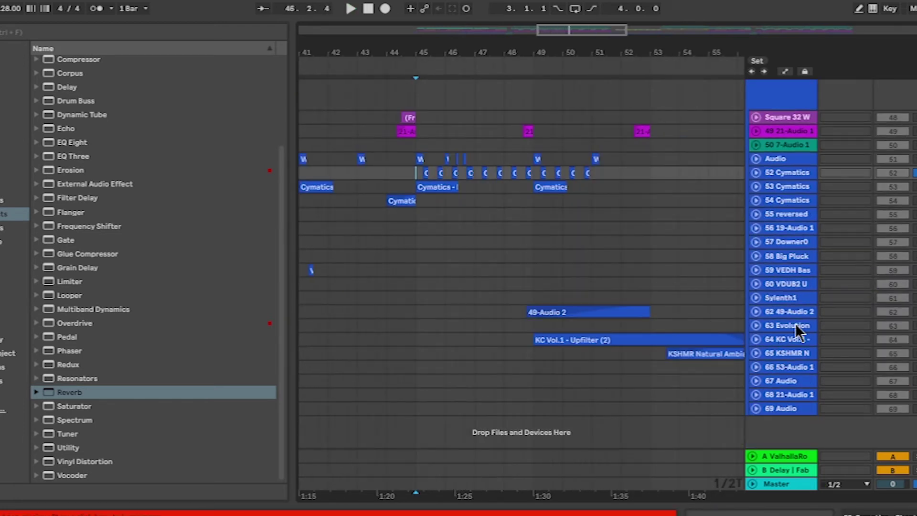
# - Play the 49-Audio 2 riser on track 62 from bar 50 and the KC Vol.1 Upfilter on track 64 from bar 51
pyautogui.click(756, 312)
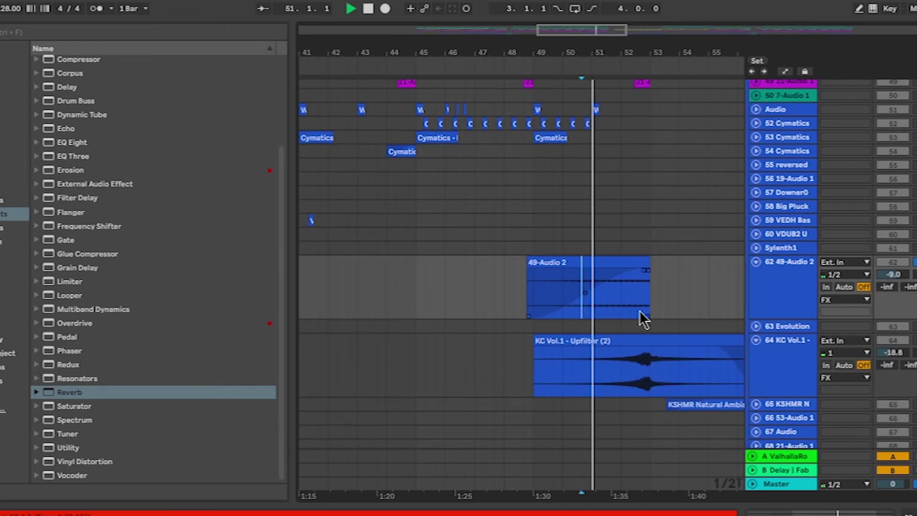
pyautogui.hscroll(2, 639, 310)
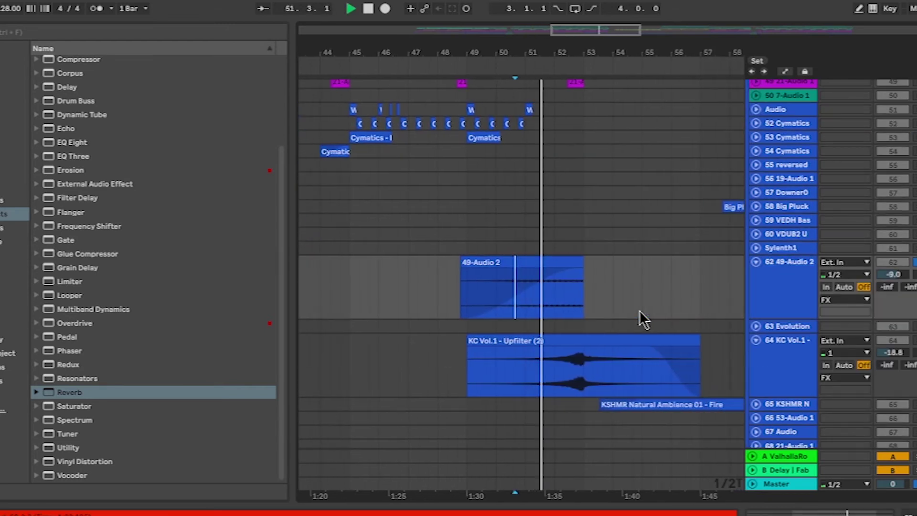
pyautogui.scroll(-2, 639, 311)
pyautogui.click(543, 331)
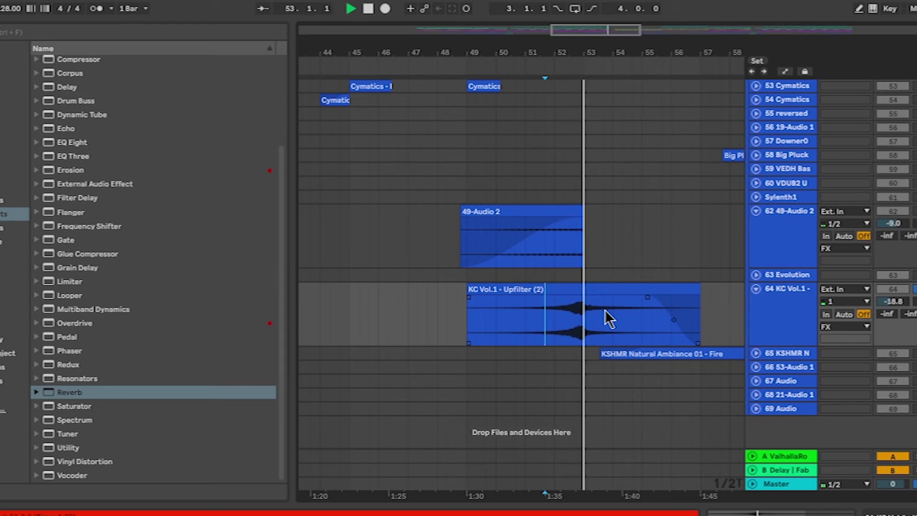
pyautogui.click(759, 287)
pyautogui.press('space')
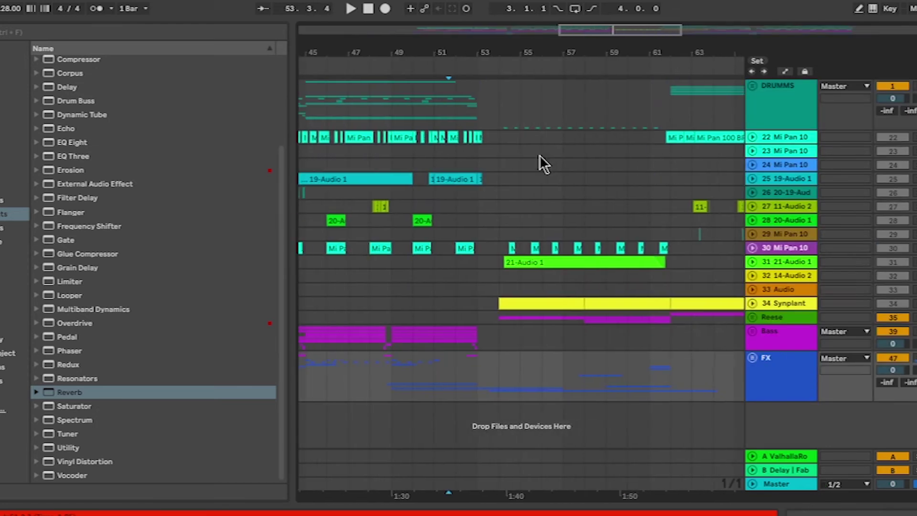
# - Expand the DRUMMS group at the bar 54 section and play track 21 Clap 1 from bar 57, reviewing its Auto Filter
pyautogui.hscroll(-1, 540, 155)
pyautogui.click(520, 117)
pyautogui.press('+')
pyautogui.press('+')
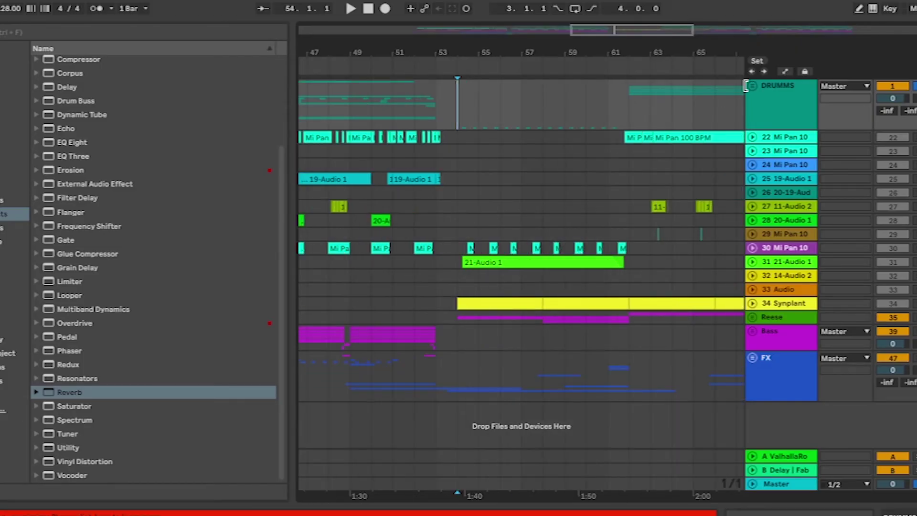
pyautogui.click(752, 86)
pyautogui.scroll(-3, 555, 193)
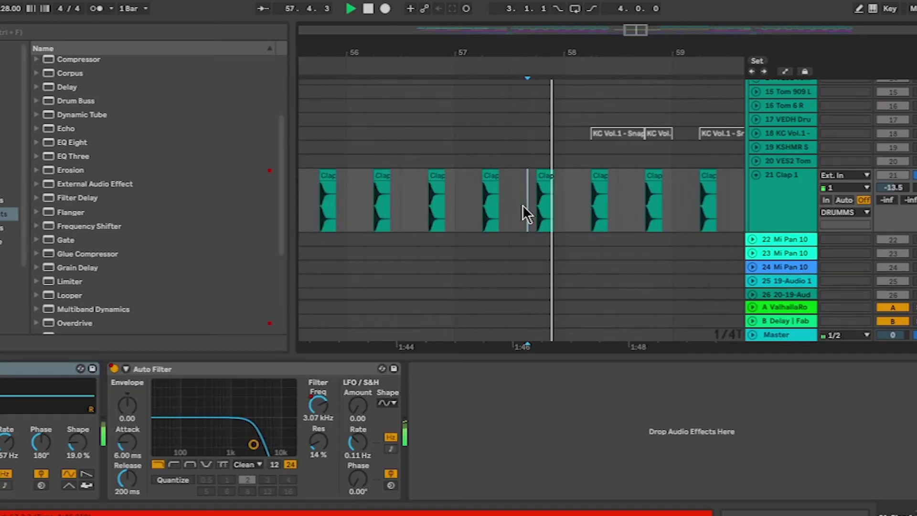
pyautogui.press('-')
pyautogui.press('-')
pyautogui.press('-')
pyautogui.press('-')
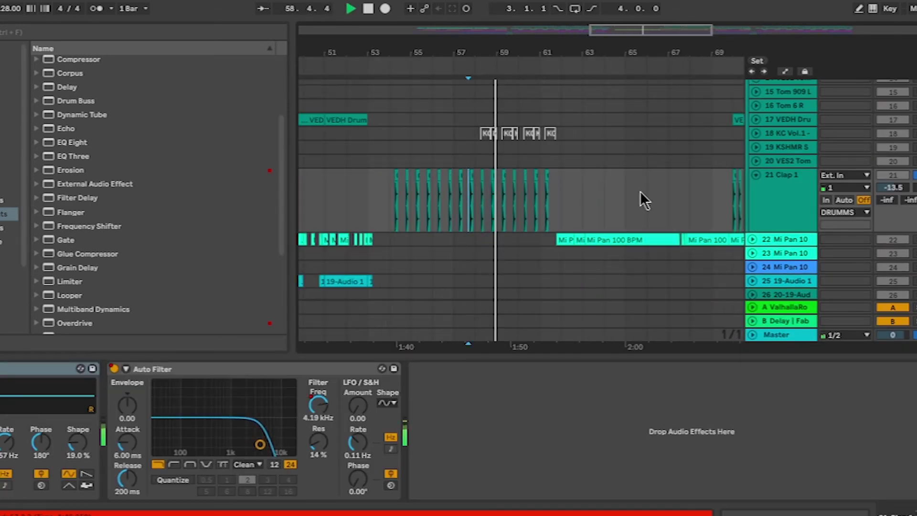
pyautogui.scroll(-2, 640, 191)
pyautogui.press('space')
pyautogui.scroll(-5, 755, 141)
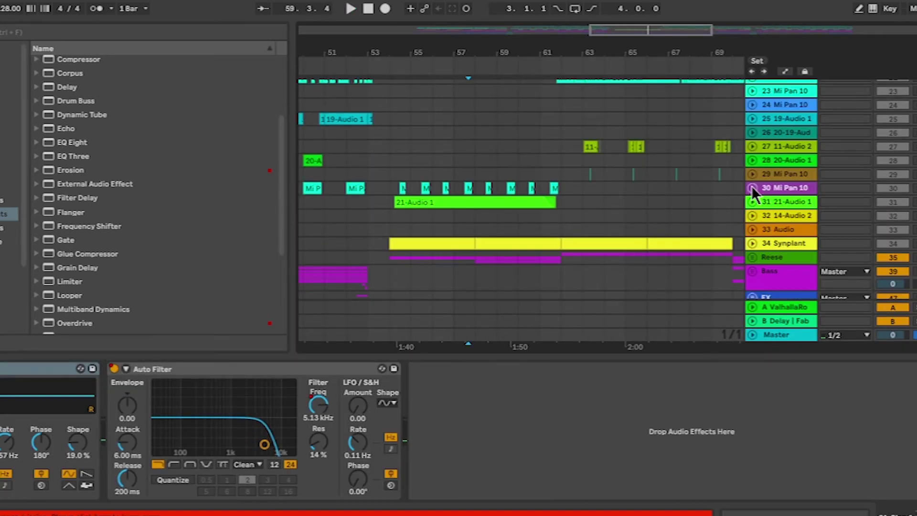
# - Unfold track 30 Mi Pan 10, play its vocal chops from bar 54 and review its effect chain
pyautogui.click(753, 189)
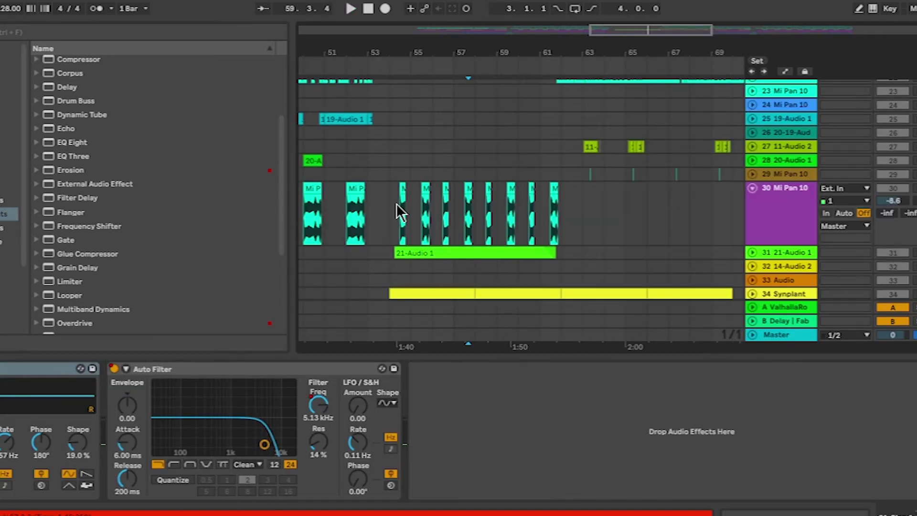
pyautogui.click(397, 206)
pyautogui.press('+')
pyautogui.press('space')
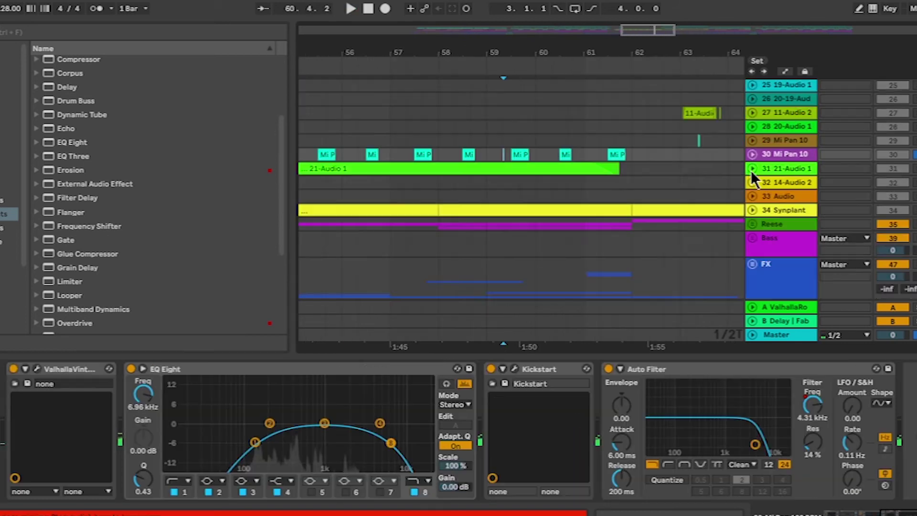
# - Unfold track 31 21-Audio 1 and play its clip from bar 54
pyautogui.click(752, 169)
pyautogui.hscroll(-3, 538, 177)
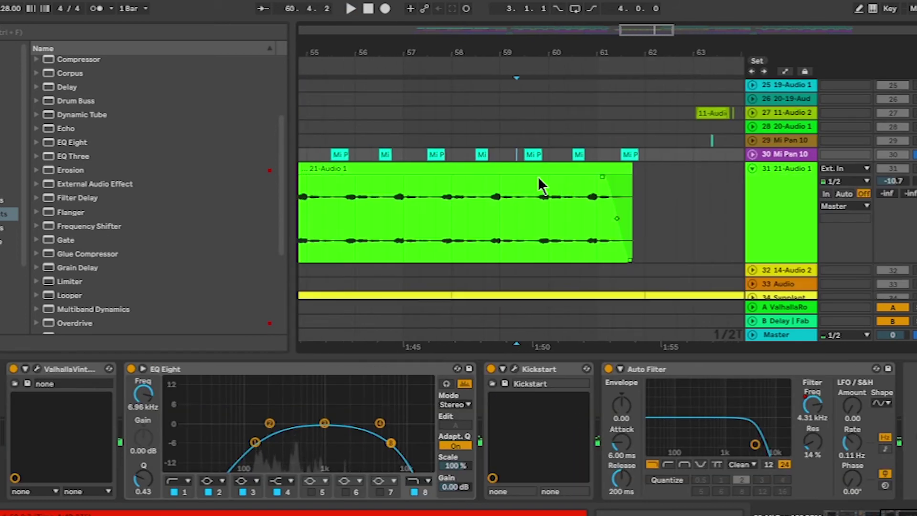
pyautogui.click(394, 220)
pyautogui.press('space')
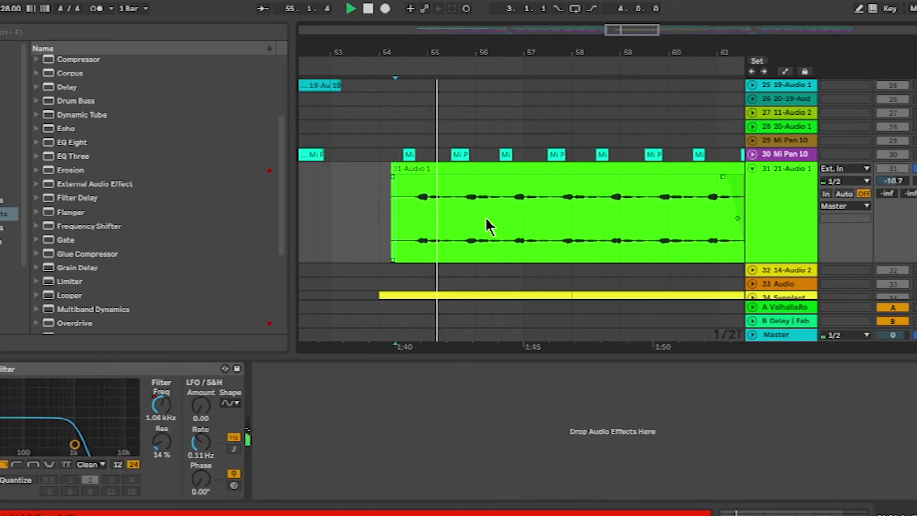
# - Fold track 31 21-Audio 1, unfold track 34 Synplant and stop playback
pyautogui.hscroll(1, 486, 218)
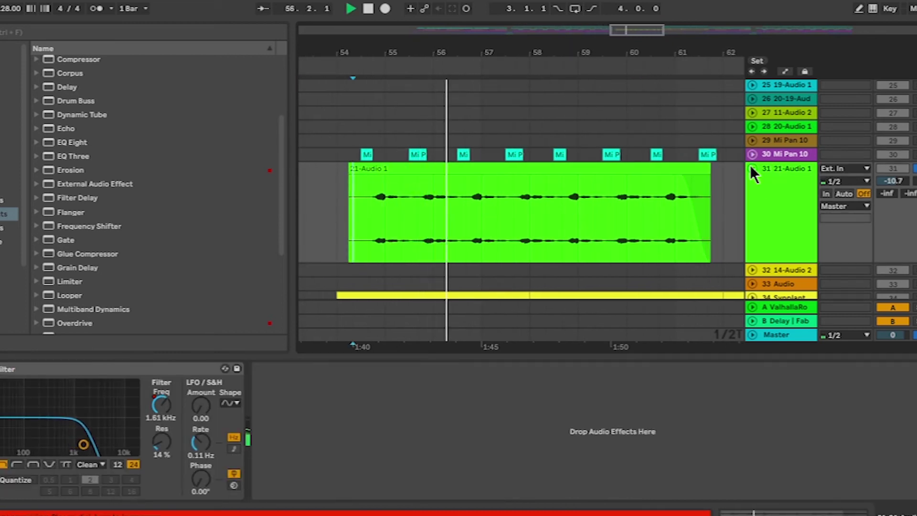
pyautogui.click(752, 169)
pyautogui.scroll(-2, 755, 206)
pyautogui.click(752, 172)
pyautogui.press('space')
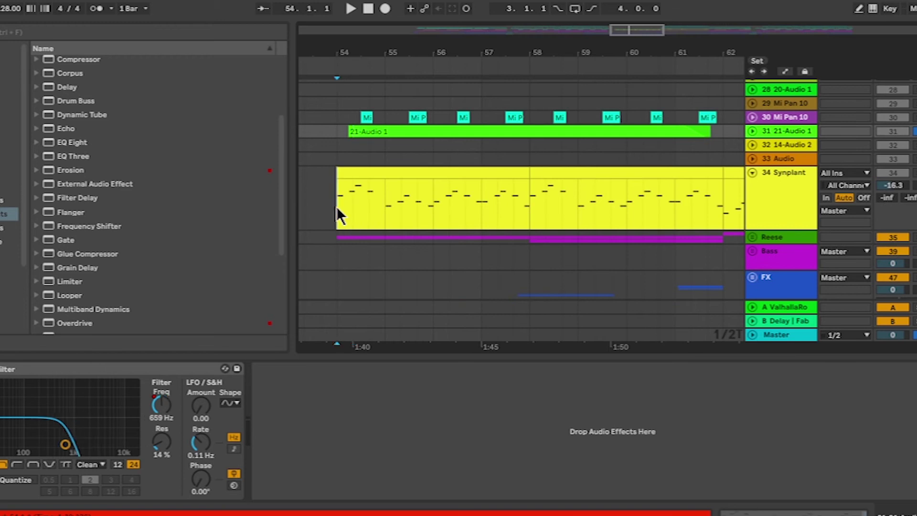
# - Play the Synplant melody on track 34 from bar 54 and review its effect chain
pyautogui.click(336, 206)
pyautogui.scroll(-2, 435, 202)
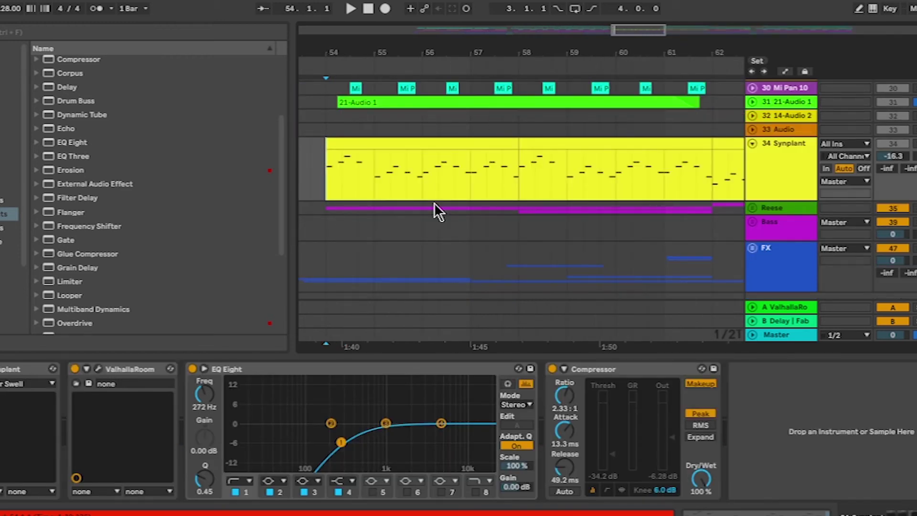
pyautogui.scroll(-3, 434, 202)
pyautogui.scroll(3, 434, 203)
pyautogui.hscroll(-1, 434, 202)
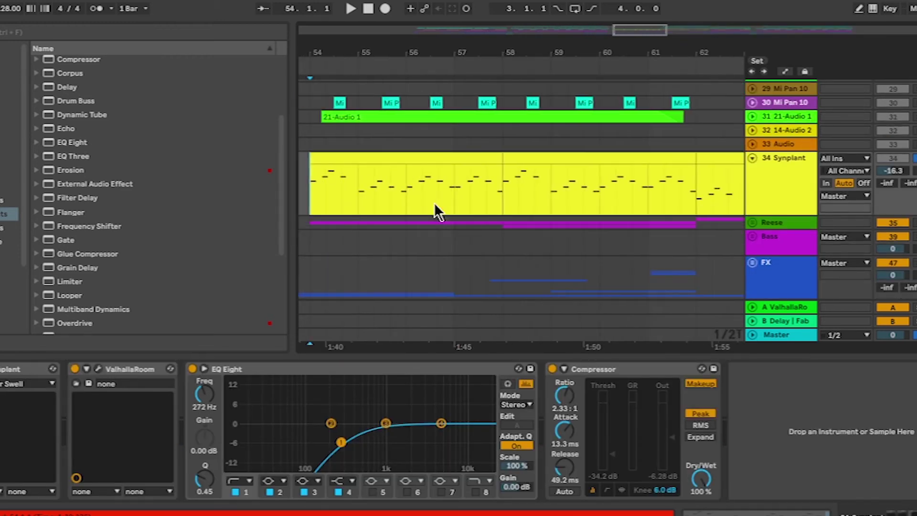
pyautogui.scroll(-3, 434, 203)
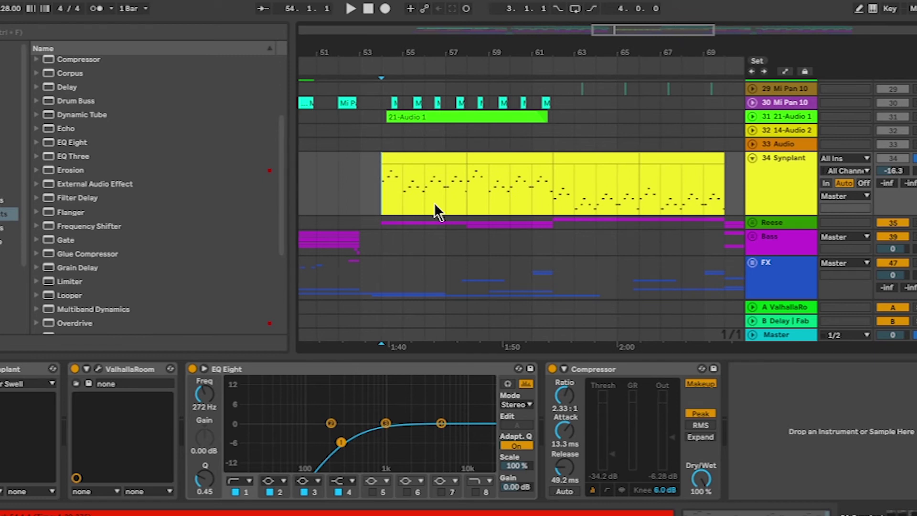
pyautogui.press('space')
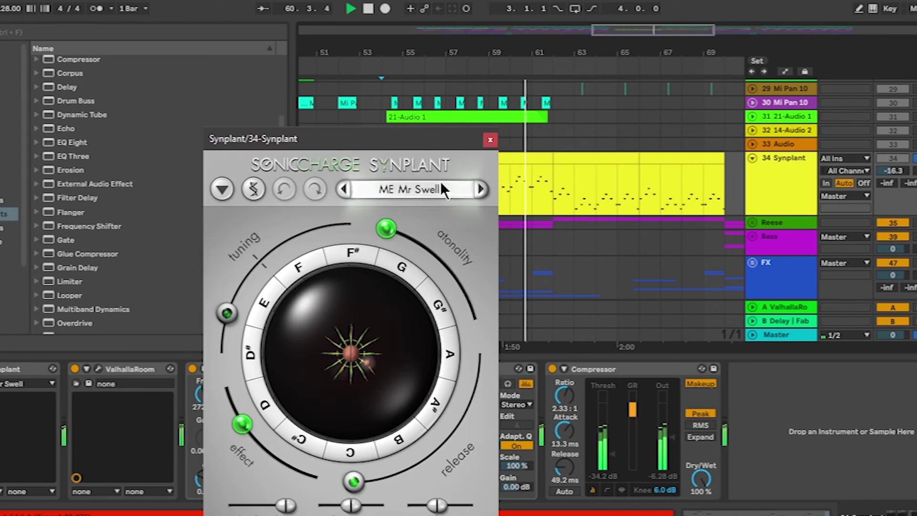
# - Check the Synplant preset list, close the plugin and review the MIDI notes of the melody clip
pyautogui.click(440, 191)
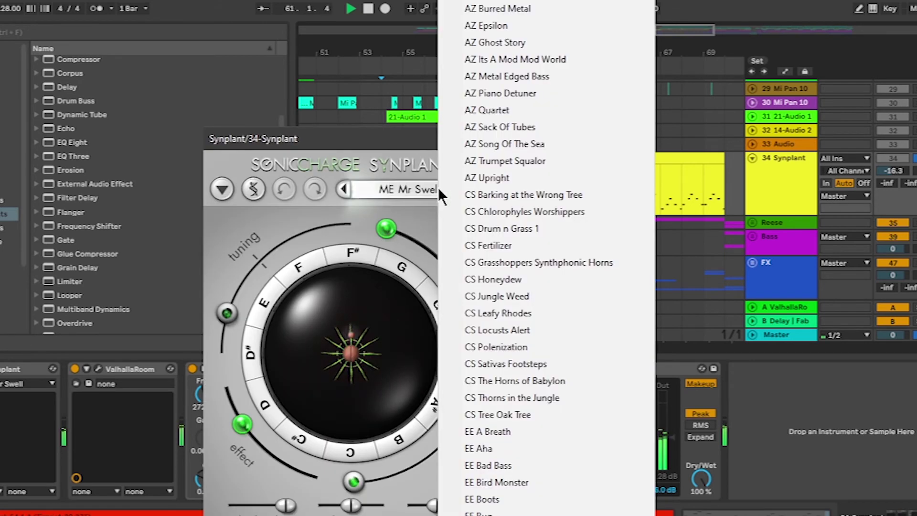
pyautogui.click(380, 167)
pyautogui.click(485, 139)
pyautogui.click(143, 375)
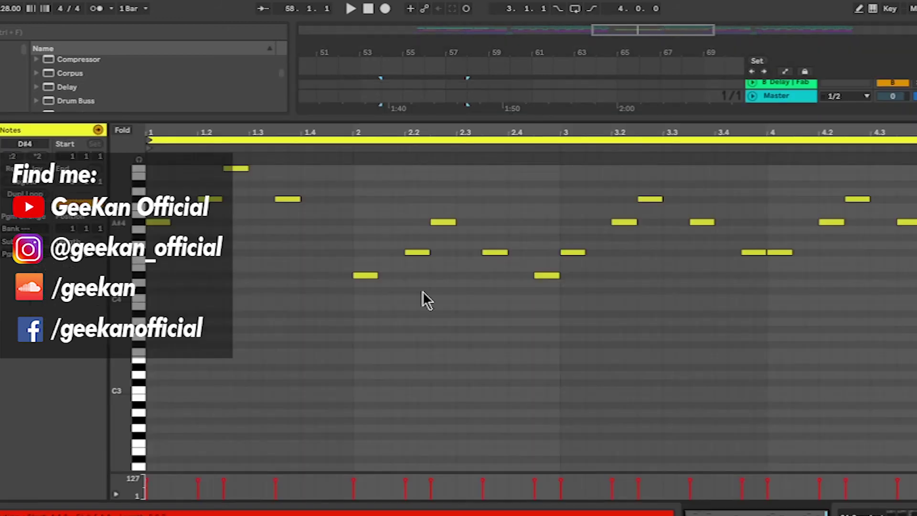
pyautogui.scroll(1, 426, 356)
pyautogui.scroll(1, 515, 314)
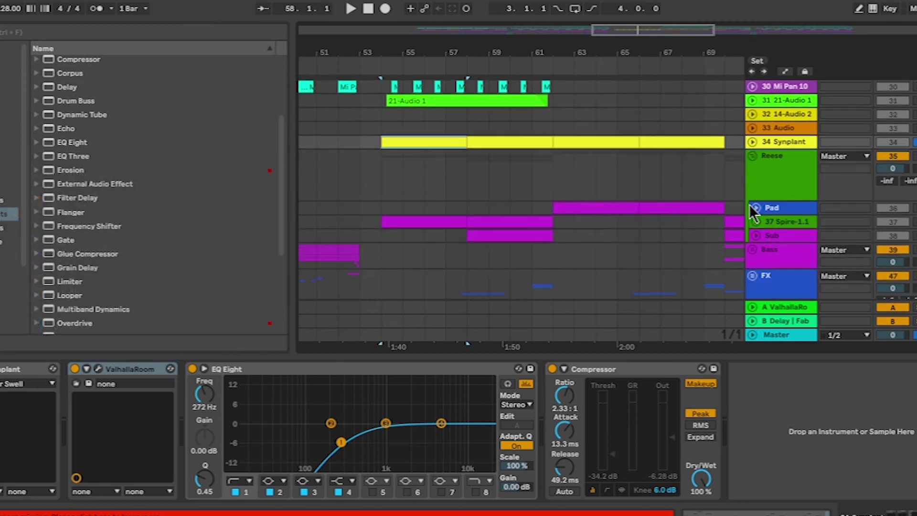
# - Play the Reese group from bar 54 and again from bar 58, where the Sub enters
pyautogui.click(387, 168)
pyautogui.press('space')
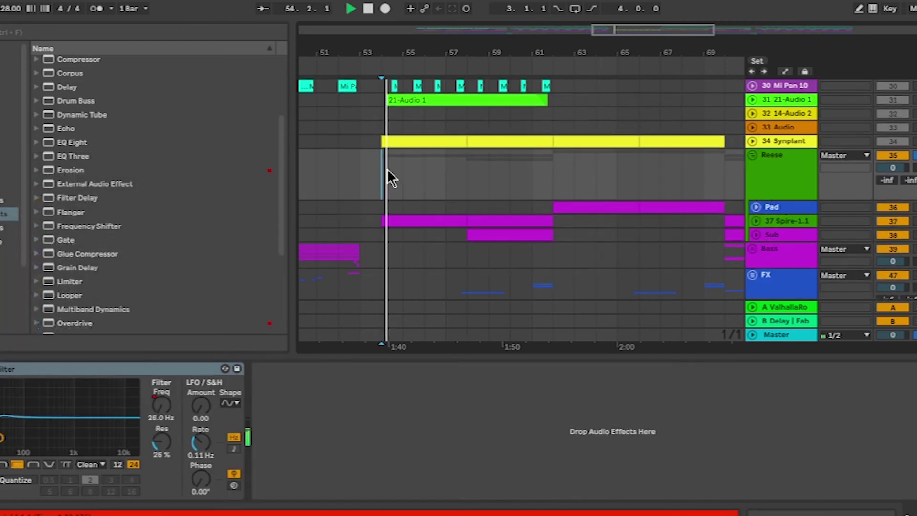
pyautogui.scroll(-1, 386, 168)
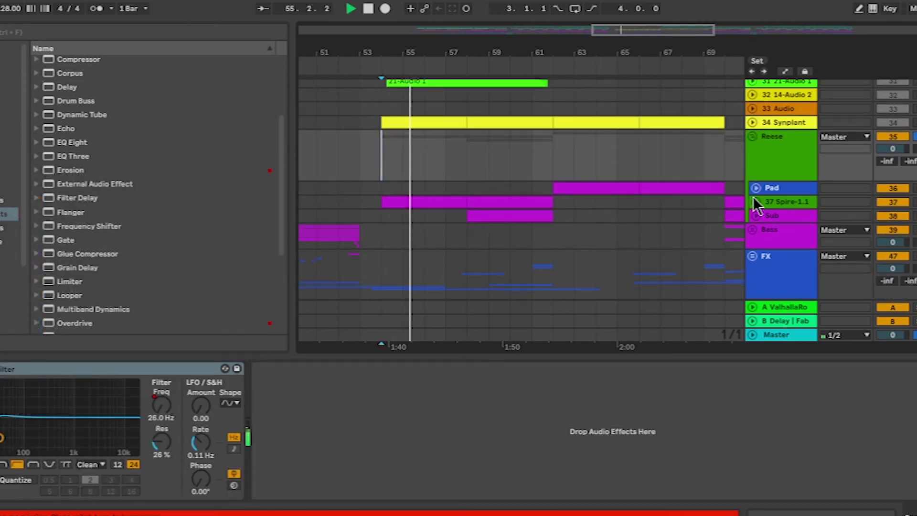
pyautogui.click(470, 162)
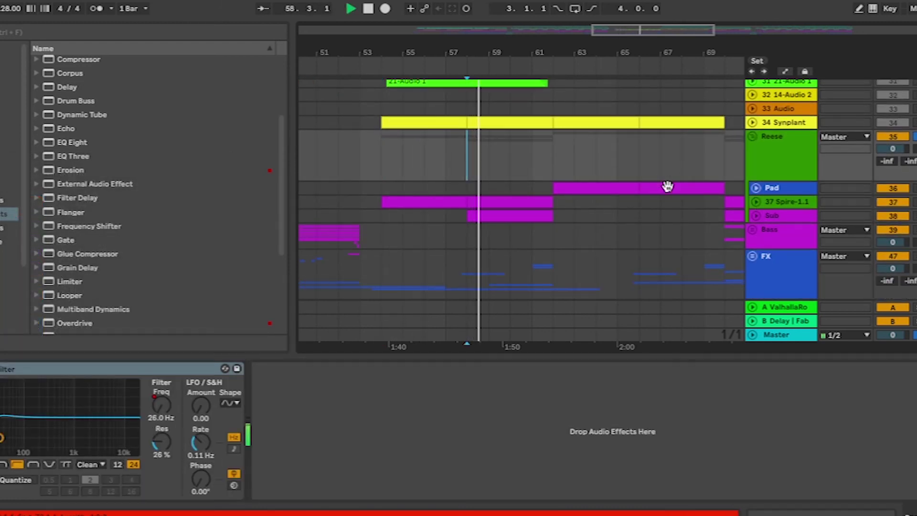
pyautogui.press('space')
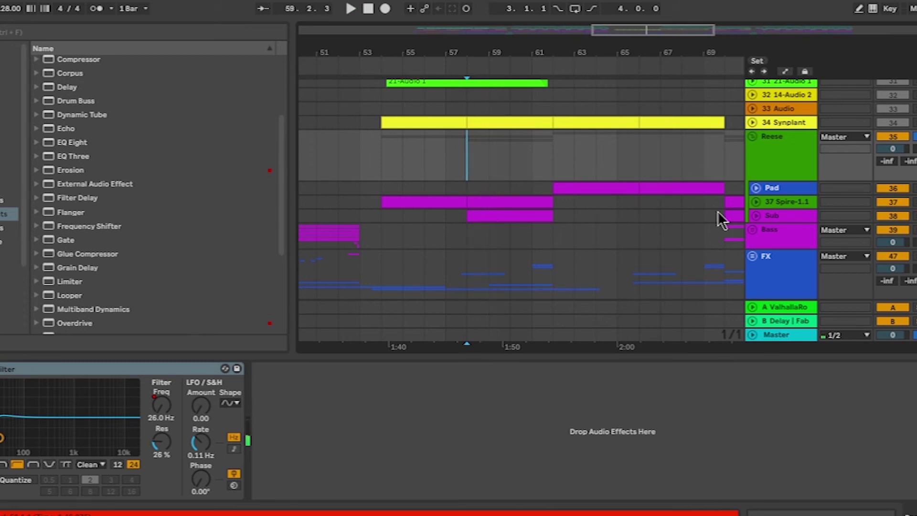
# - Play the FX group from bar 54 and unfold track 65 to review the KSHMR Natural Ambiance 01 - Fire clip
pyautogui.click(755, 265)
pyautogui.scroll(-2, 719, 211)
pyautogui.scroll(3, 385, 139)
pyautogui.click(377, 130)
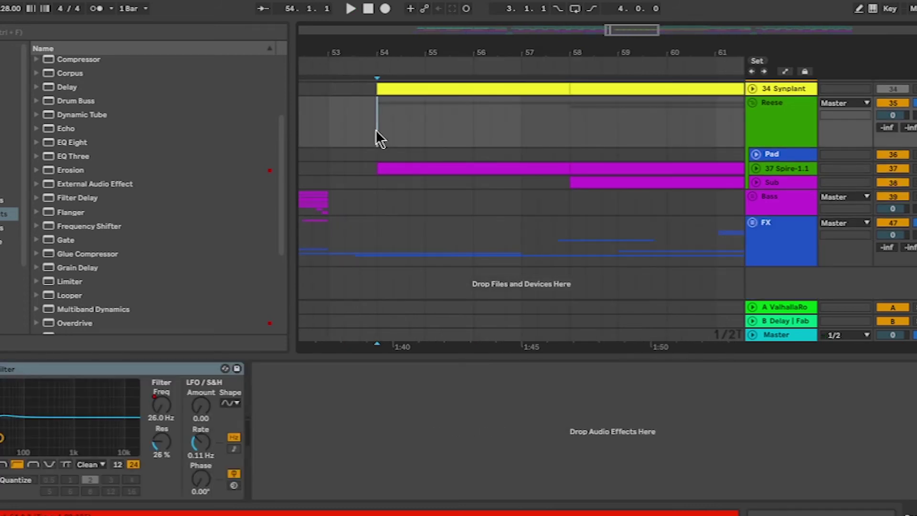
pyautogui.press('space')
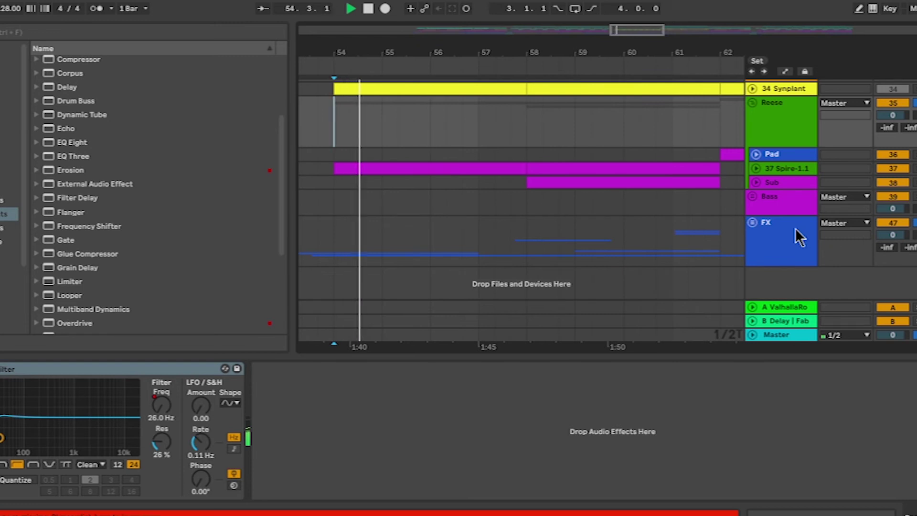
pyautogui.scroll(-10, 752, 225)
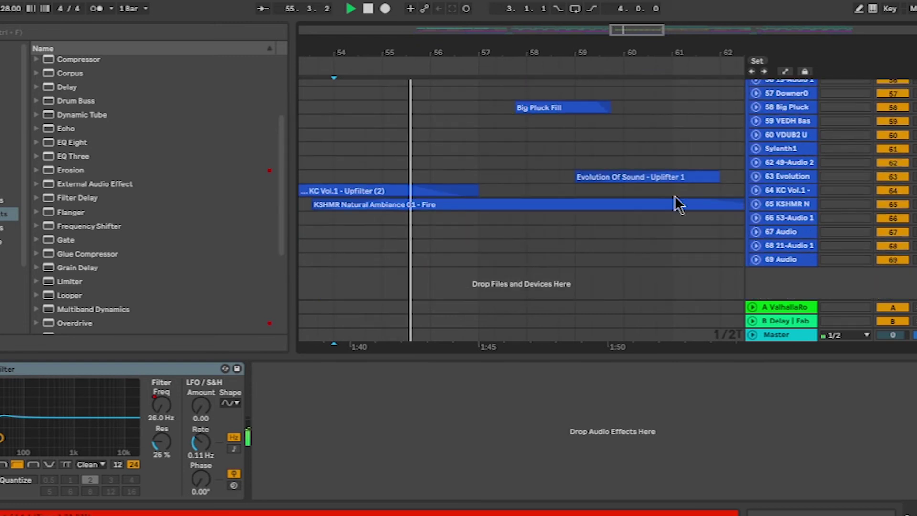
pyautogui.click(759, 198)
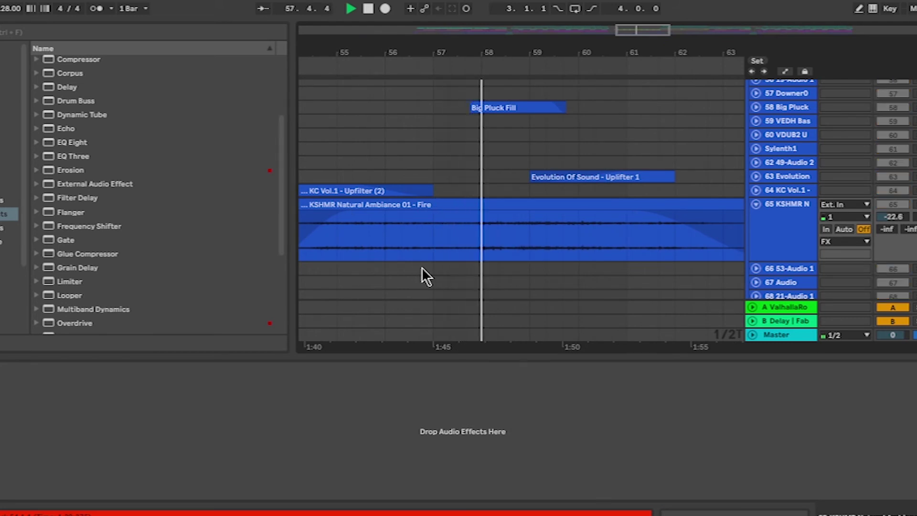
pyautogui.click(405, 233)
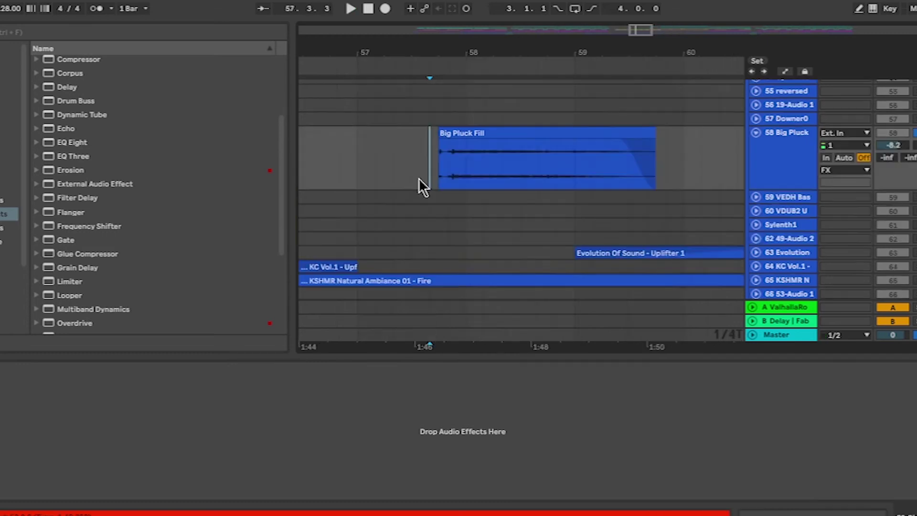
# - Play the Big Pluck Fill on track 58 from just before its start in bar 57 and fold the track
pyautogui.press('space')
pyautogui.press('space')
pyautogui.press('u')
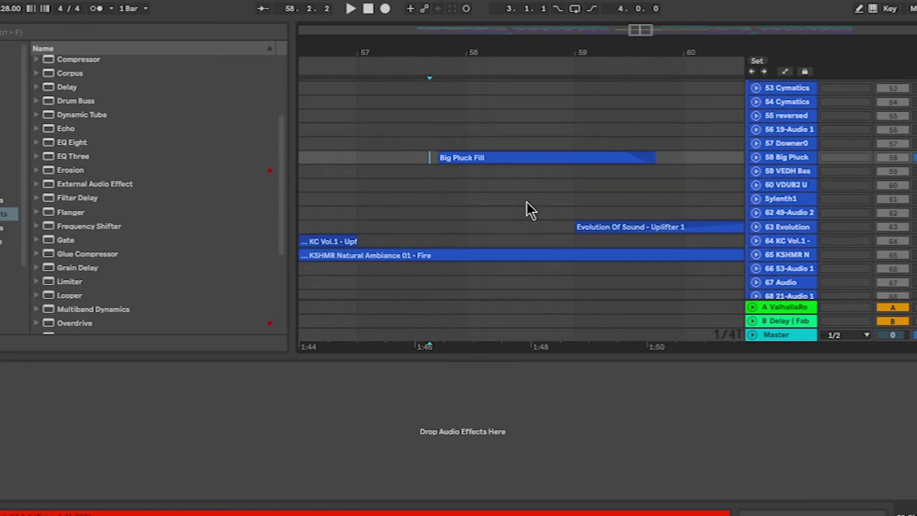
# - Examine the remaining FX, bass and drum clips of the bar 54 to 62 section
pyautogui.scroll(-3, 525, 203)
pyautogui.scroll(2, 526, 202)
pyautogui.hscroll(1, 526, 202)
pyautogui.scroll(-3, 527, 201)
pyautogui.scroll(4, 526, 201)
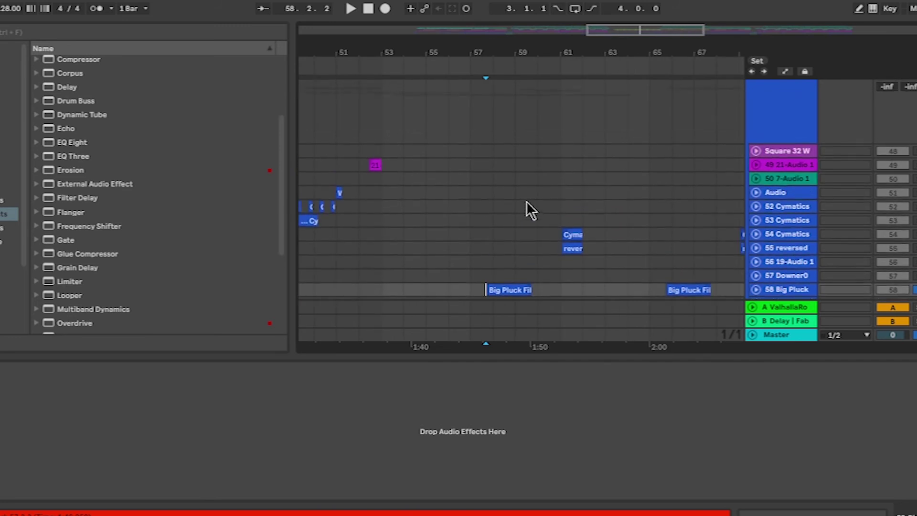
pyautogui.scroll(4, 537, 155)
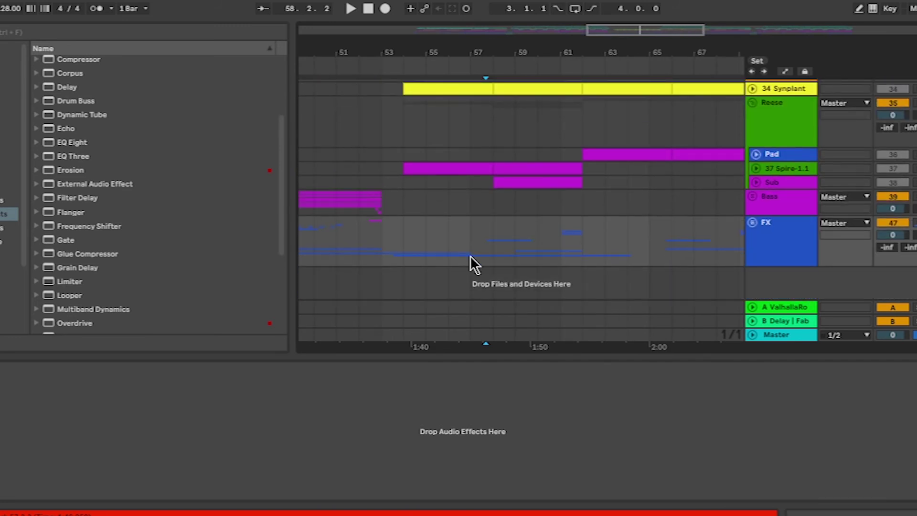
pyautogui.press('+')
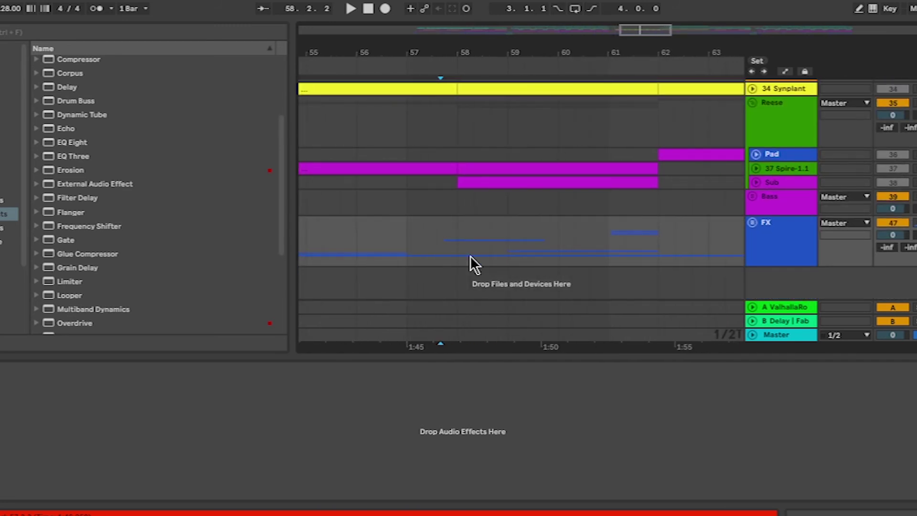
pyautogui.press('-')
pyautogui.scroll(10, 611, 125)
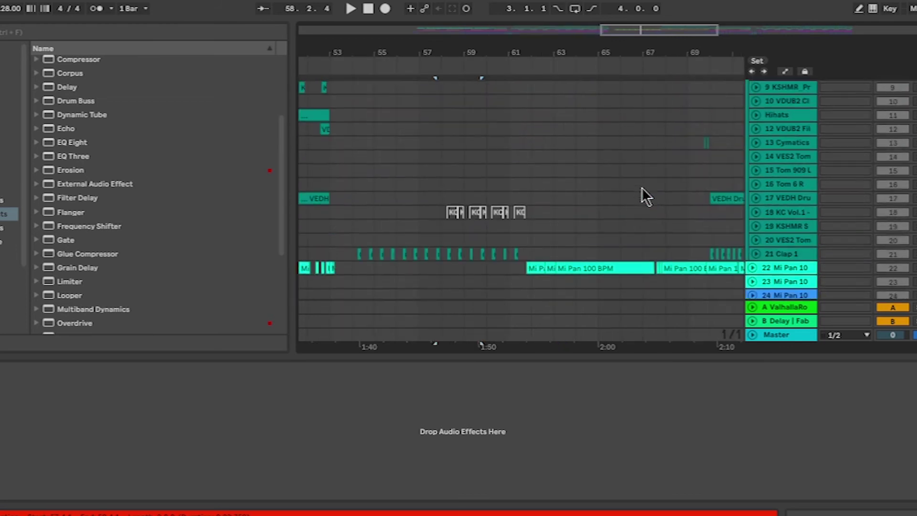
# - Play the next section from bar 62 and look over its drum, vocal, pad and FX tracks
pyautogui.scroll(10, 641, 188)
pyautogui.click(535, 158)
pyautogui.hscroll(3, 535, 158)
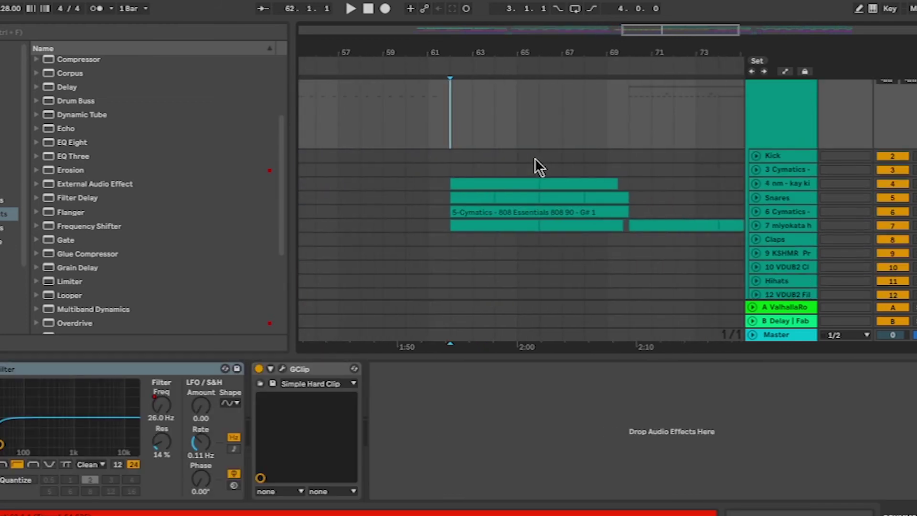
pyautogui.press('space')
pyautogui.scroll(-15, 535, 159)
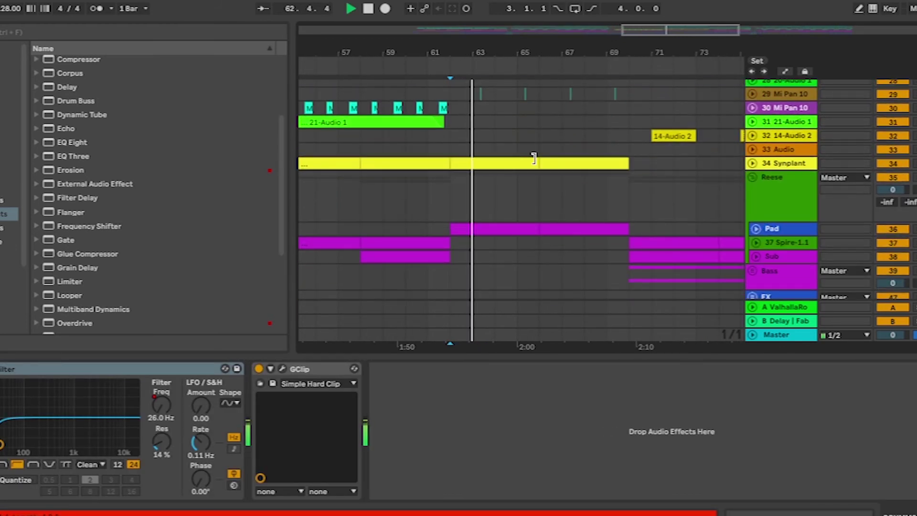
pyautogui.scroll(-5, 534, 158)
pyautogui.scroll(-5, 534, 158)
pyautogui.scroll(15, 535, 159)
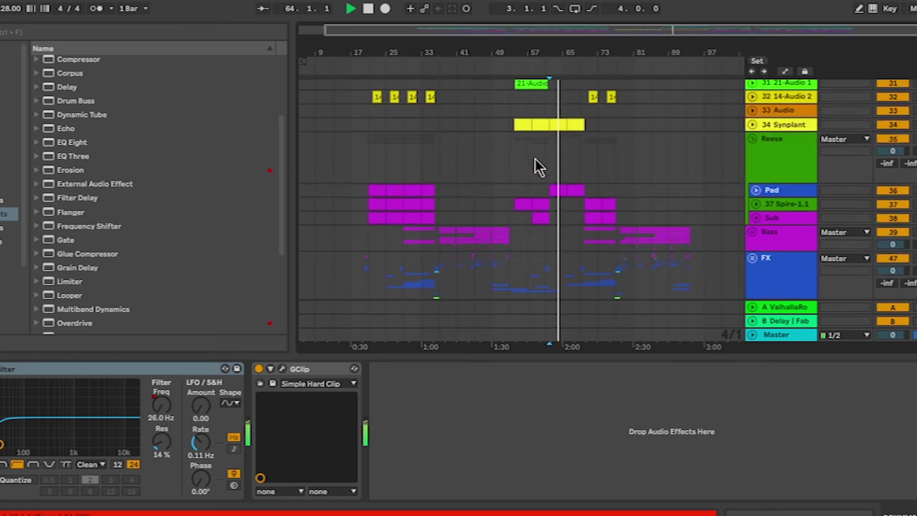
pyautogui.scroll(-5, 535, 159)
pyautogui.scroll(-10, 535, 158)
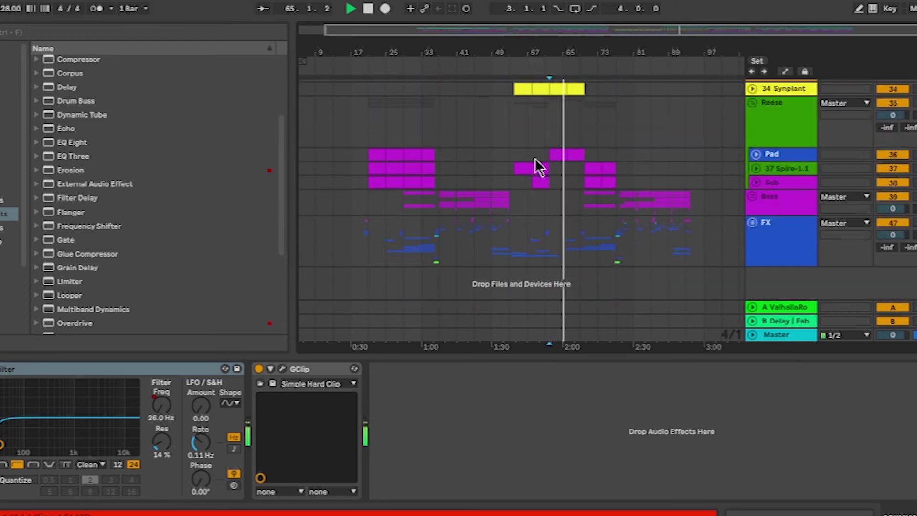
pyautogui.press('space')
# - Unfold the kick on track 4 in the DRUMMS group and play its pattern from bar 62
pyautogui.scroll(15, 578, 170)
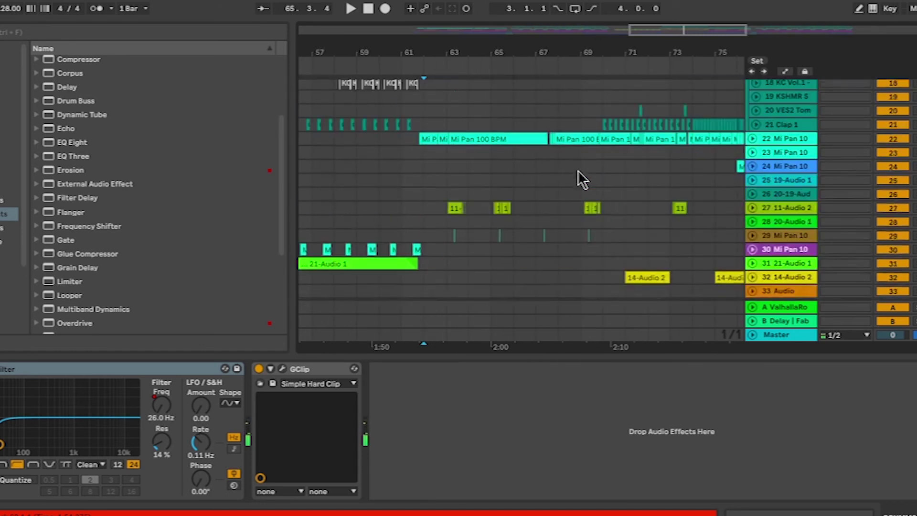
pyautogui.click(391, 160)
pyautogui.scroll(-2, 391, 160)
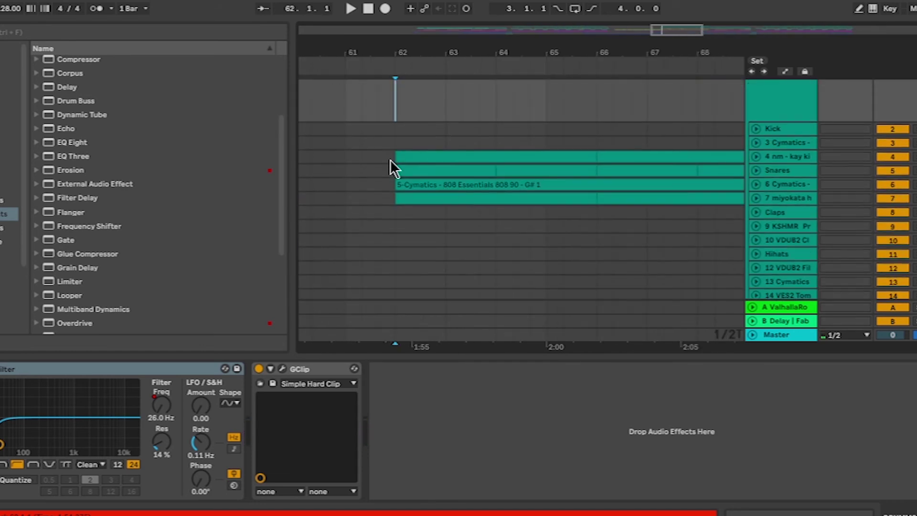
pyautogui.click(759, 159)
pyautogui.press('space')
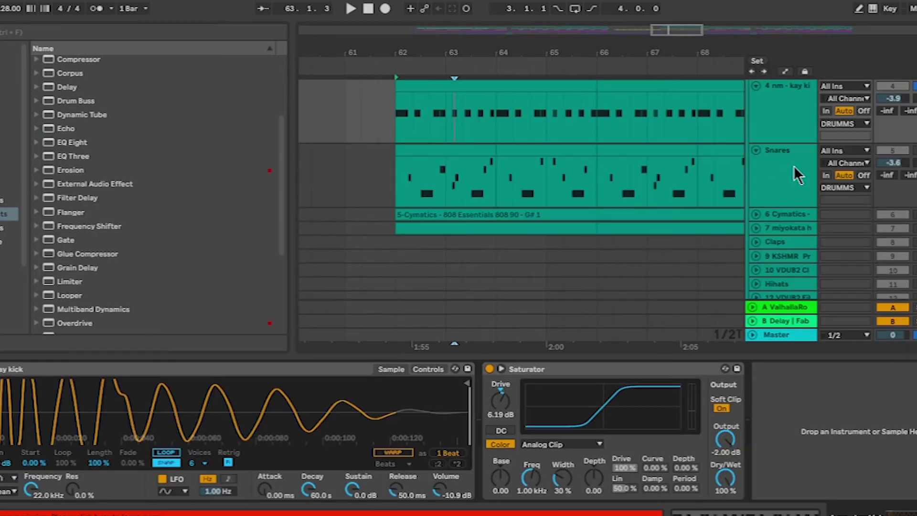
# - Select the Snares track, review its drum rack and start playback from bar 62
pyautogui.click(794, 166)
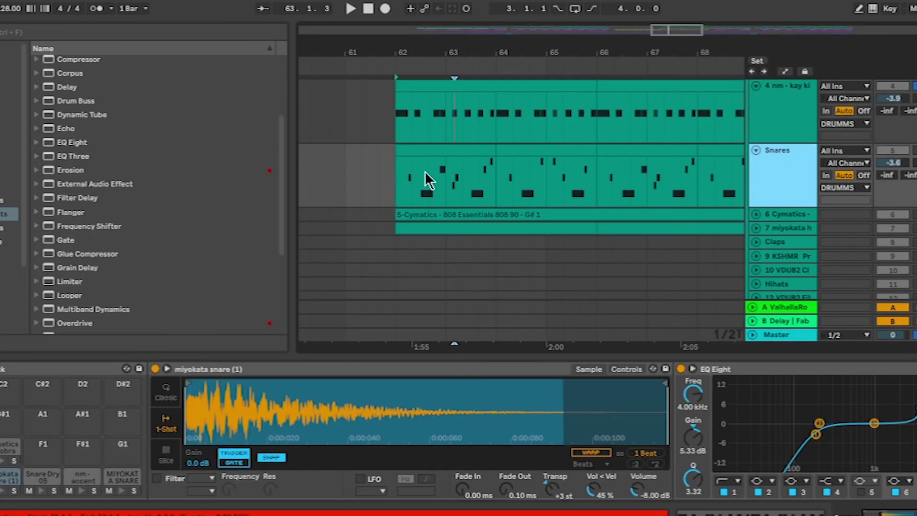
pyautogui.click(396, 176)
pyautogui.hscroll(3, 396, 176)
pyautogui.hscroll(-1, 395, 176)
pyautogui.press('space')
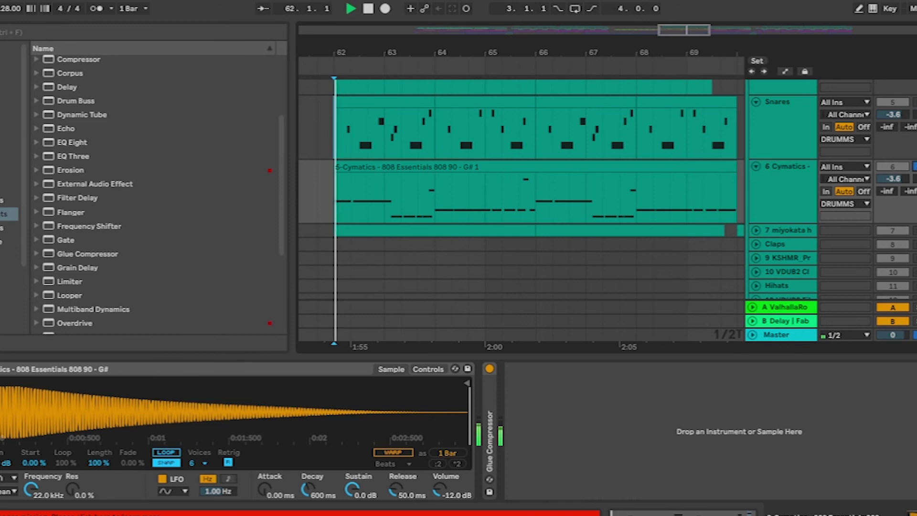
# - Expand the Glue Compressor on the track 6 Cymatics 808, review its sidechain settings and stop playback
pyautogui.doubleClick(489, 432)
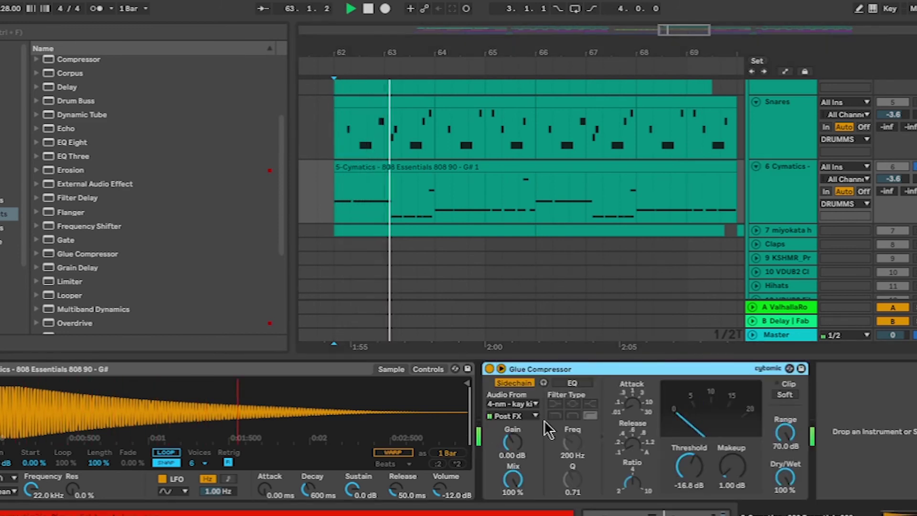
pyautogui.scroll(2, 829, 228)
pyautogui.press('space')
# - Select the track 7 miyokata hi-hat, start playback from bar 62 and open its clip's notes to review the pattern
pyautogui.scroll(-2, 740, 163)
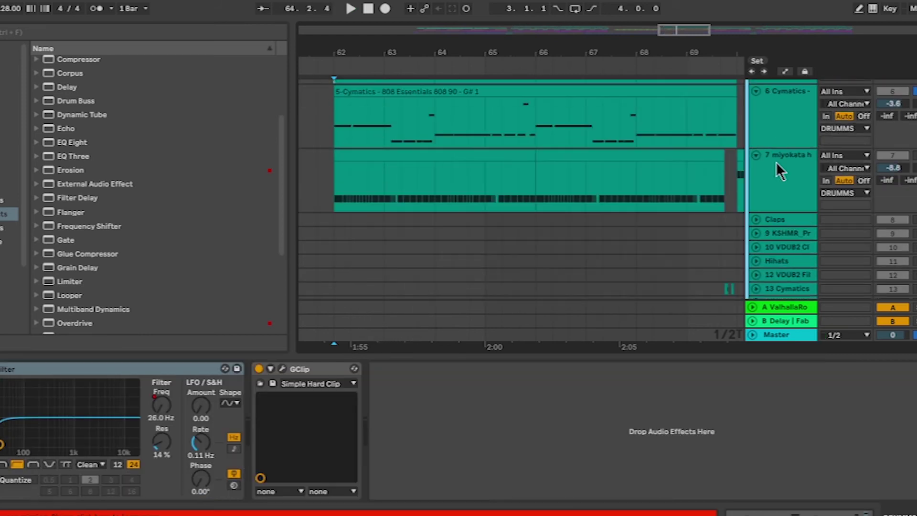
pyautogui.click(777, 162)
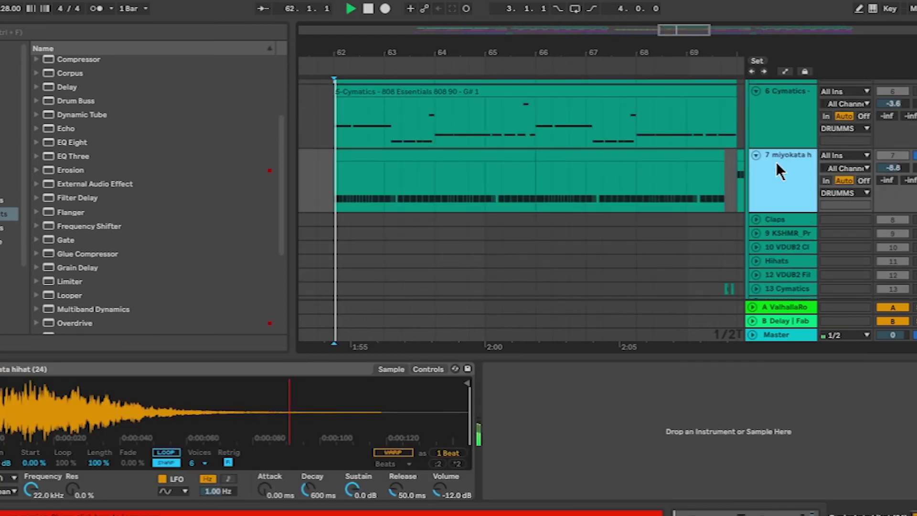
pyautogui.doubleClick(652, 157)
pyautogui.scroll(2, 343, 299)
pyautogui.scroll(-1, 342, 299)
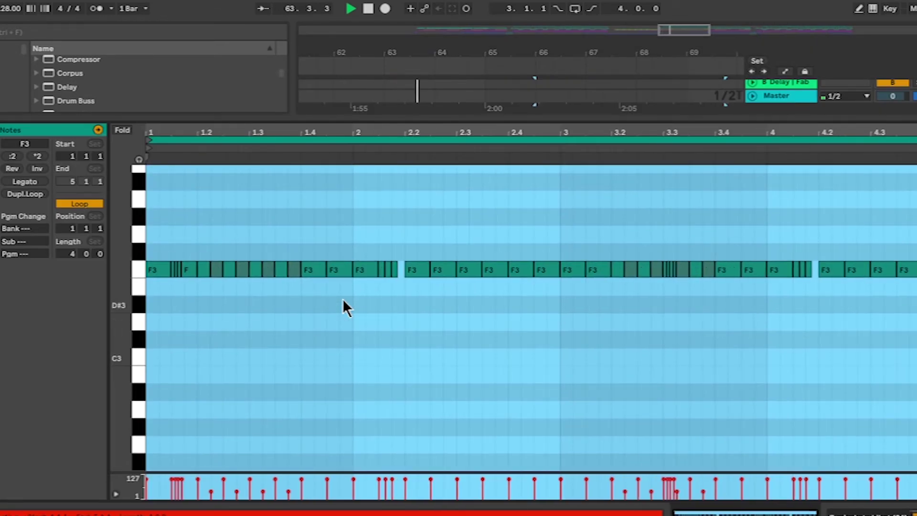
pyautogui.press('space')
pyautogui.press('space')
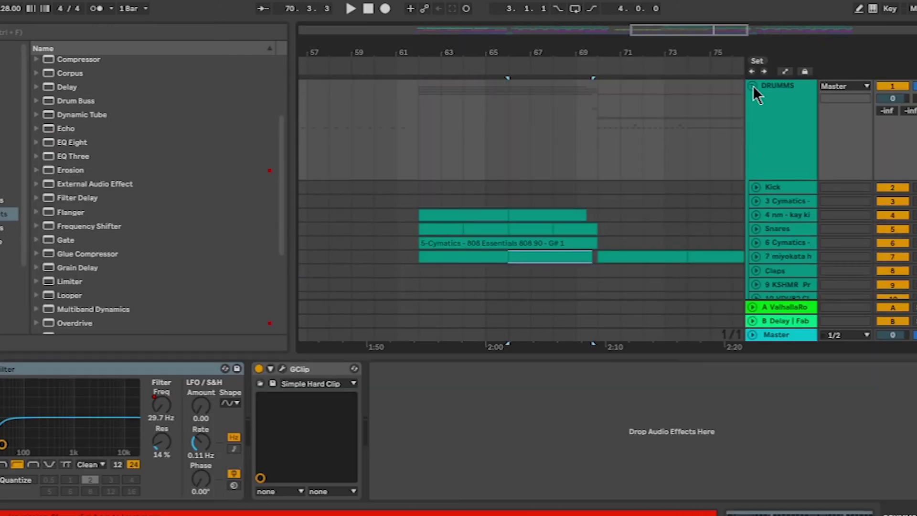
# - Fold the DRUMMS group and audition the short audio clips on tracks 27 and 29 around bar 63
pyautogui.click(752, 85)
pyautogui.scroll(-3, 502, 185)
pyautogui.click(439, 103)
pyautogui.scroll(1, 462, 184)
pyautogui.press('+')
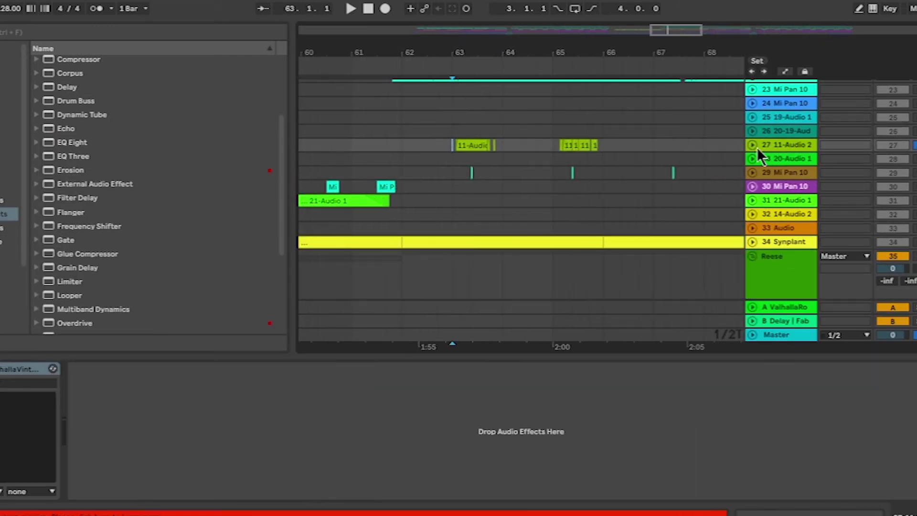
pyautogui.press('space')
pyautogui.click(753, 145)
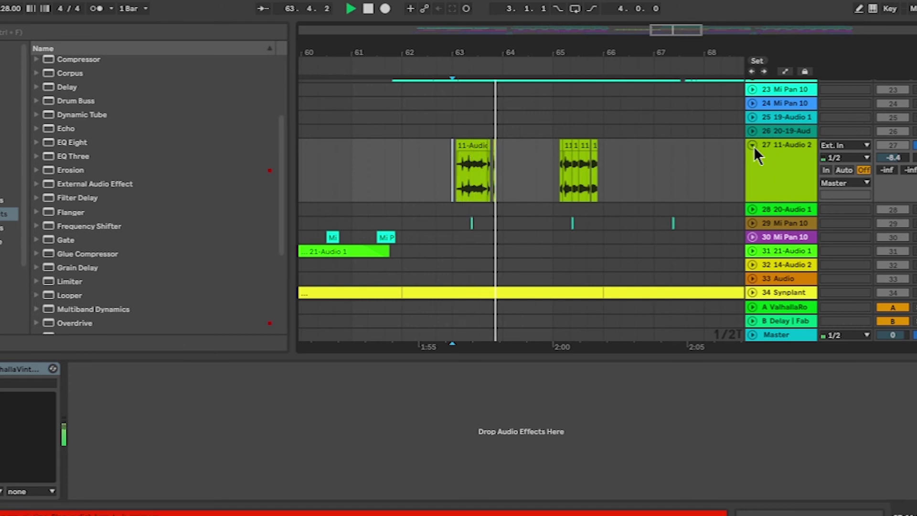
pyautogui.click(754, 146)
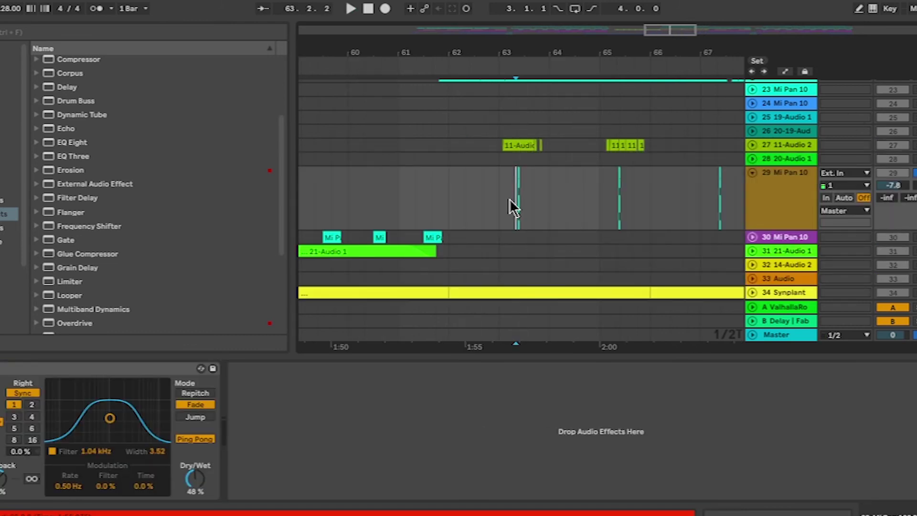
pyautogui.press('space')
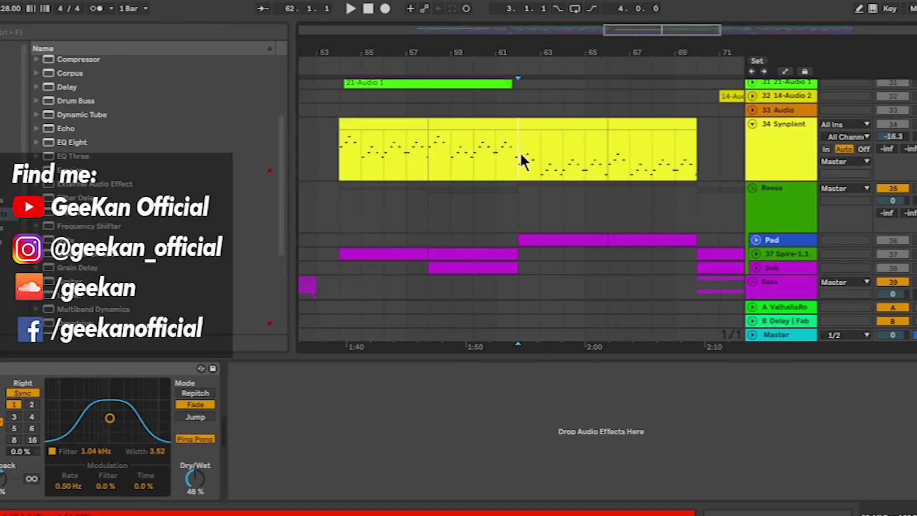
# - Open the Synplant clip on track 34 and play its notes from bar 62
pyautogui.click(597, 136)
pyautogui.press('-')
pyautogui.scroll(4, 552, 196)
pyautogui.scroll(-1, 549, 195)
pyautogui.scroll(1, 554, 191)
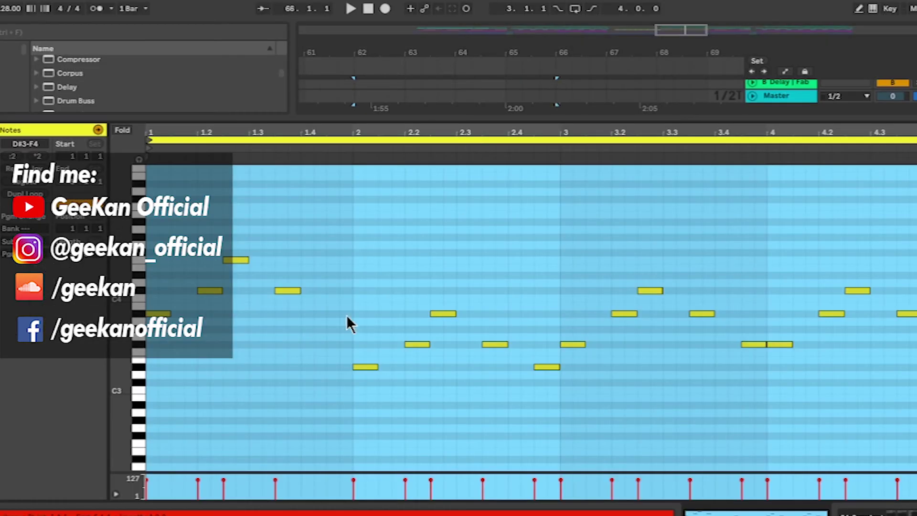
pyautogui.scroll(-3, 345, 316)
pyautogui.press('space')
# - Show the Synplant track's device chain, review its effects, fold the track and stop playback
pyautogui.hotkey('shift', 'Tab')
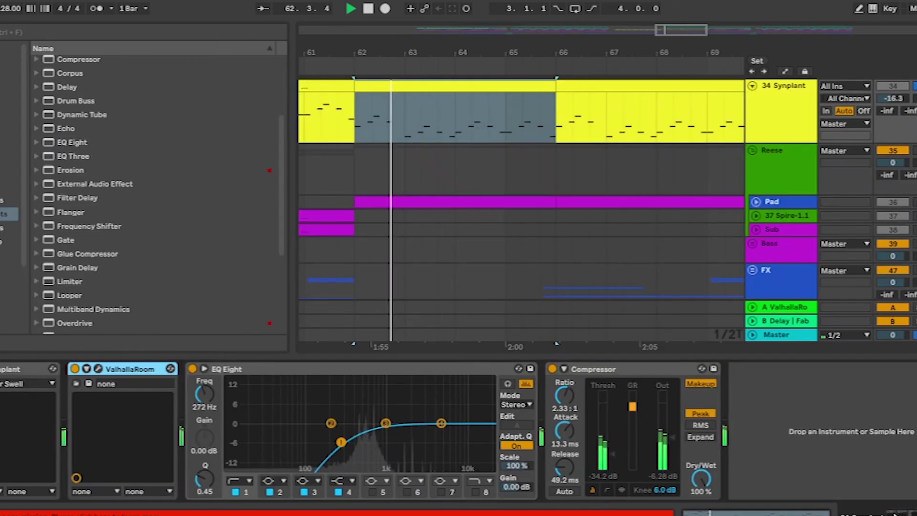
pyautogui.scroll(2, 684, 246)
pyautogui.click(753, 136)
pyautogui.press('space')
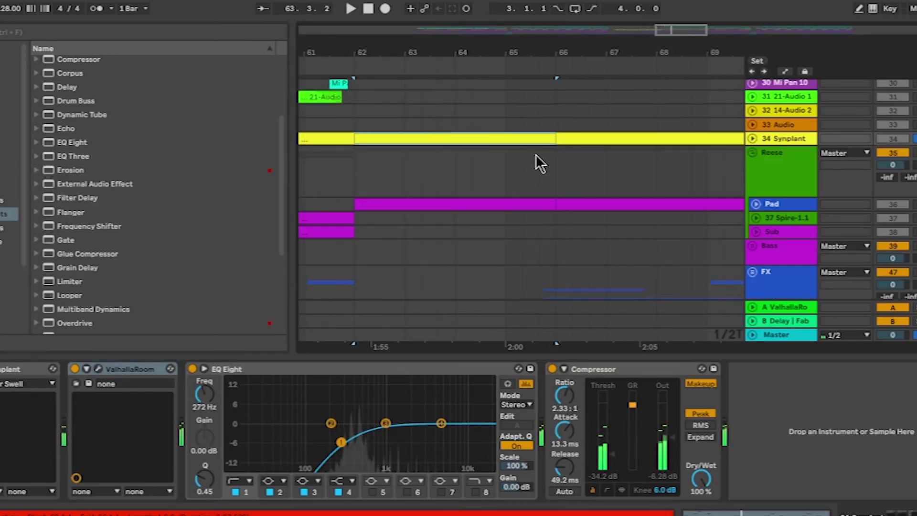
# - Select the Reese group and play its unfolded Pad track from bar 62
pyautogui.scroll(-4, 535, 154)
pyautogui.scroll(1, 535, 153)
pyautogui.scroll(2, 535, 154)
pyautogui.scroll(-3, 535, 154)
pyautogui.scroll(2, 535, 154)
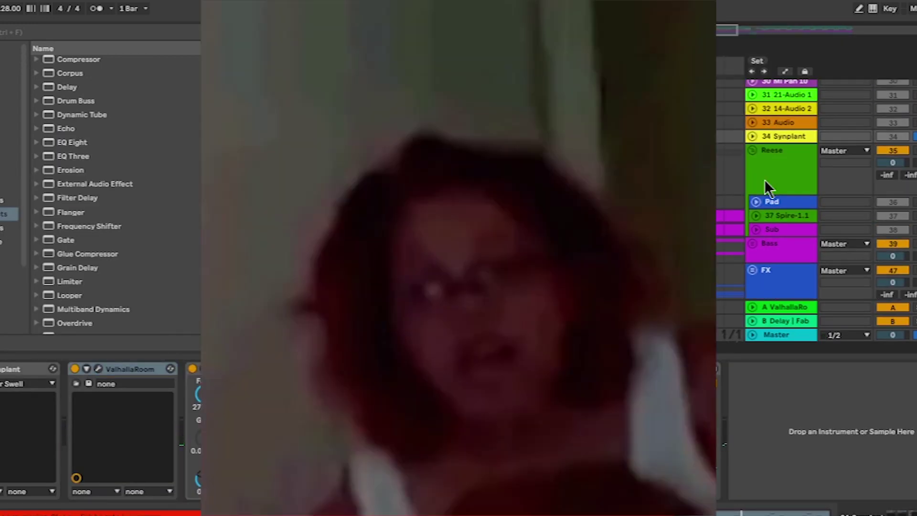
pyautogui.click(765, 179)
pyautogui.scroll(-3, 481, 170)
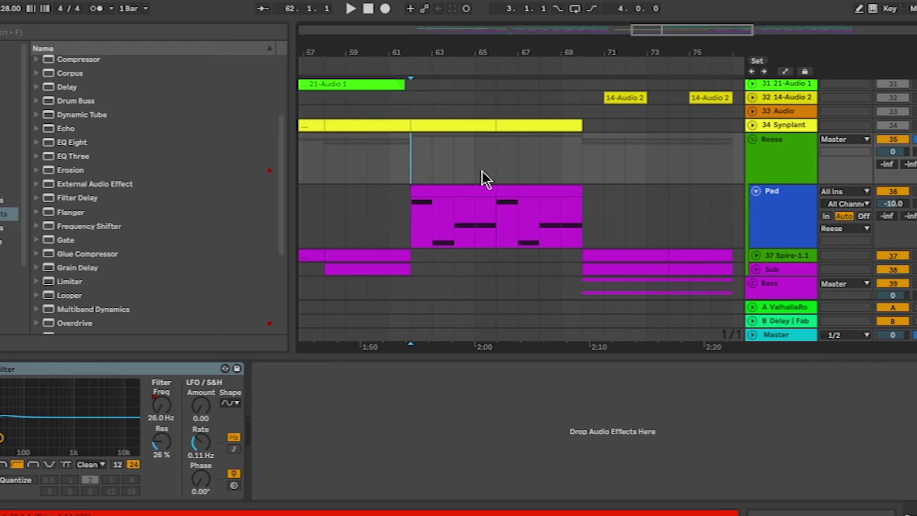
pyautogui.press('space')
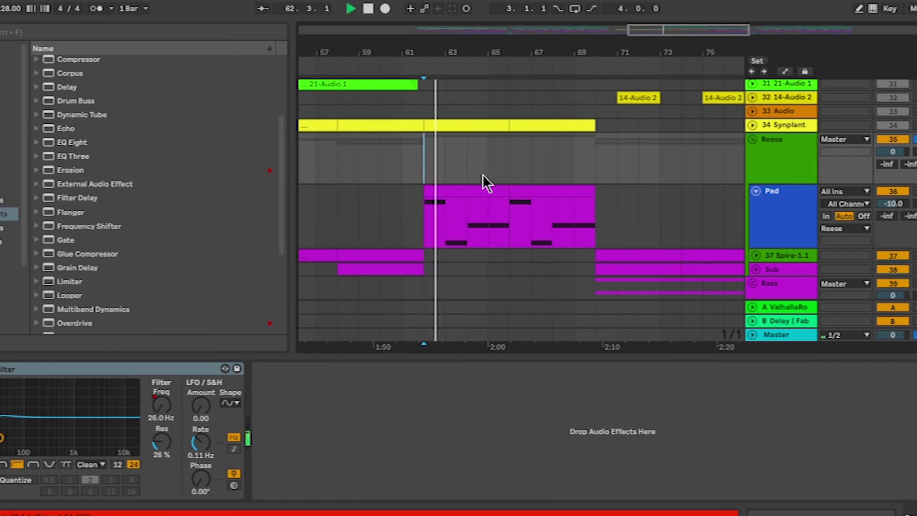
# - Select the Pad track and check which preset its Spire synth uses in the preset list
pyautogui.click(767, 202)
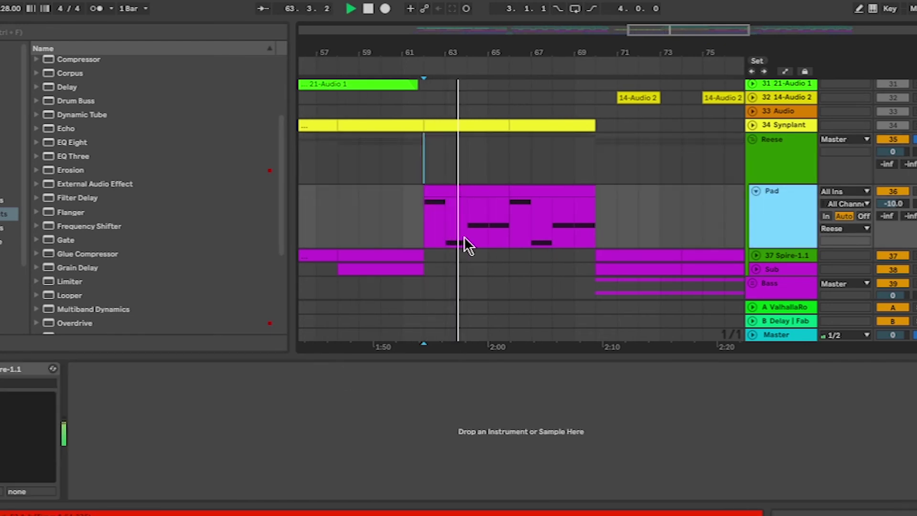
pyautogui.click(424, 222)
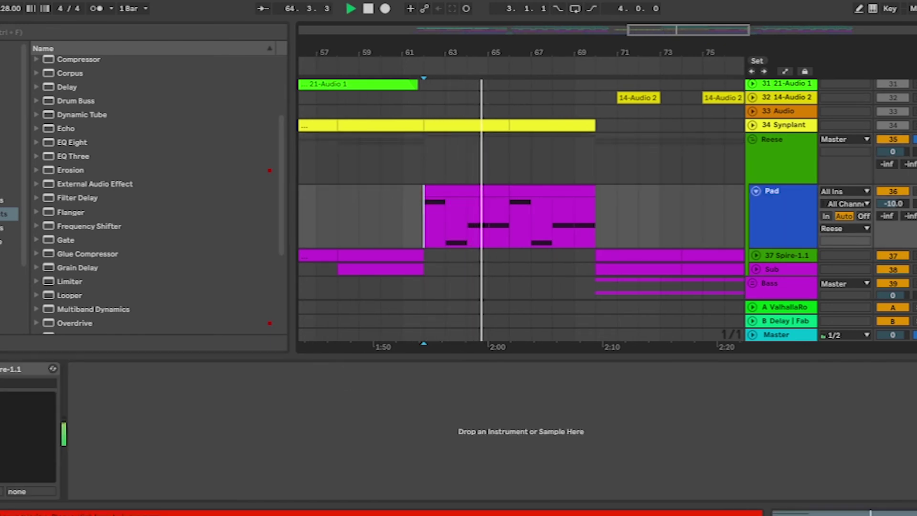
pyautogui.click(253, 12)
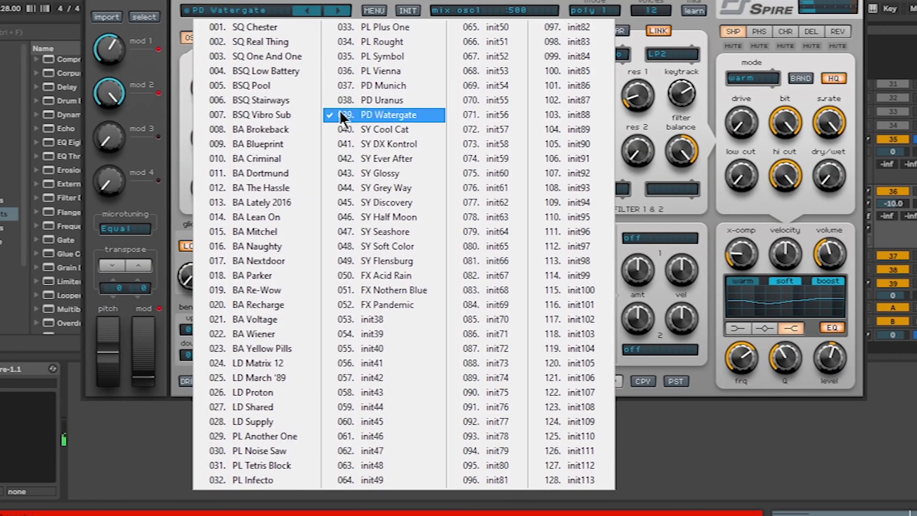
pyautogui.click(373, 10)
pyautogui.moveTo(420, 28)
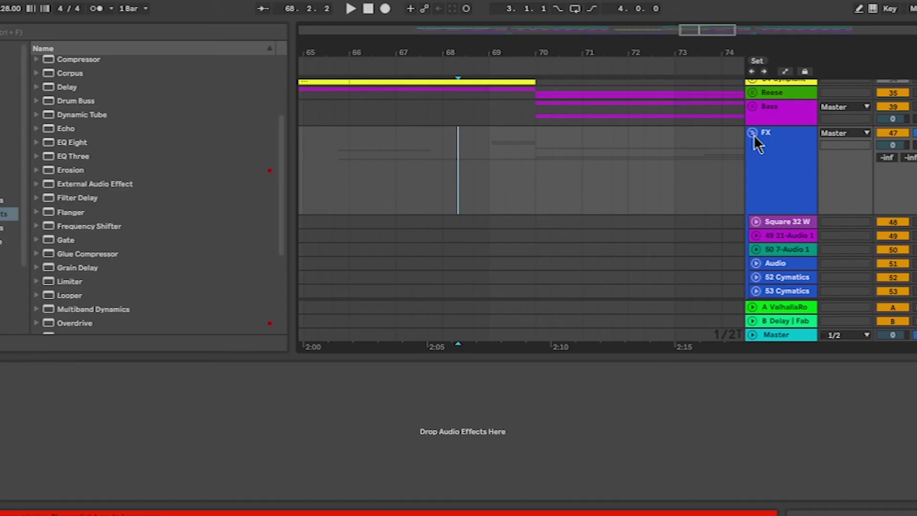
# - Fold the FX group, audition the hi-hat, drum loop and clap tracks from bar 70, and stop playback with DRUMMS folded
pyautogui.click(753, 134)
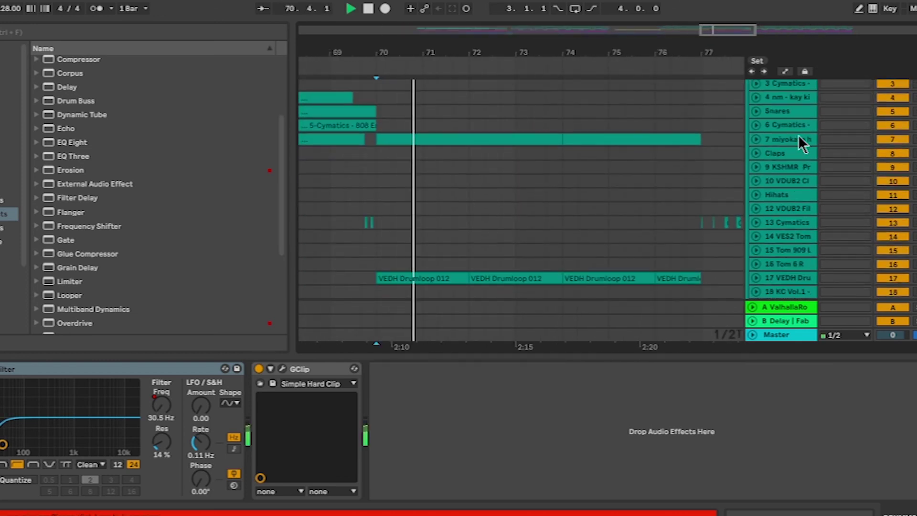
pyautogui.click(798, 138)
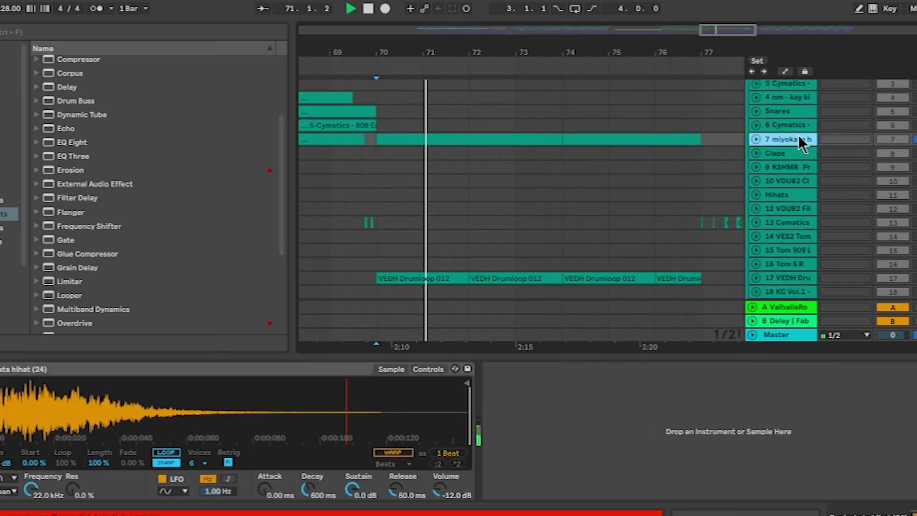
pyautogui.scroll(-4, 798, 138)
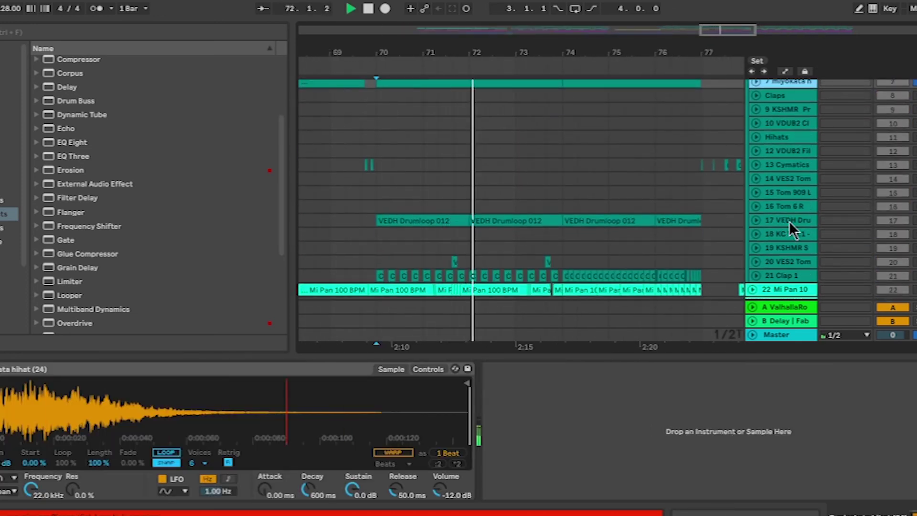
pyautogui.scroll(-3, 811, 258)
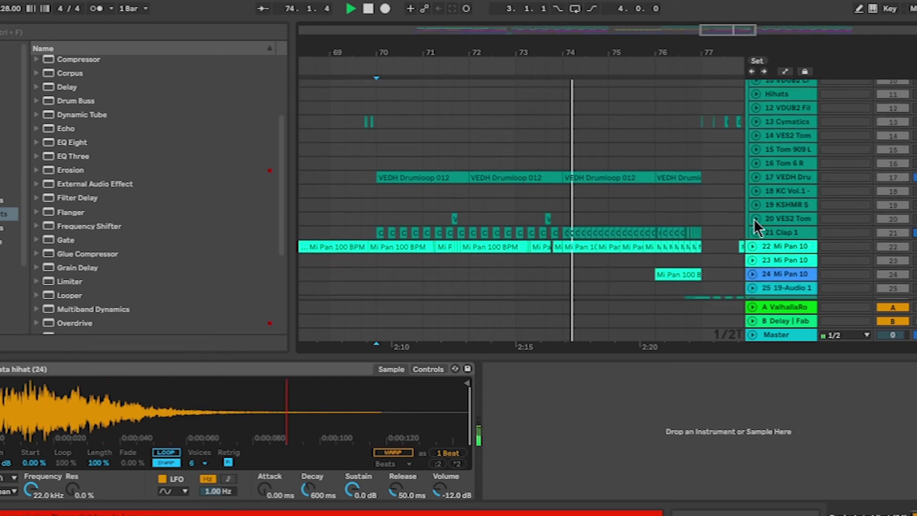
pyautogui.scroll(5, 629, 211)
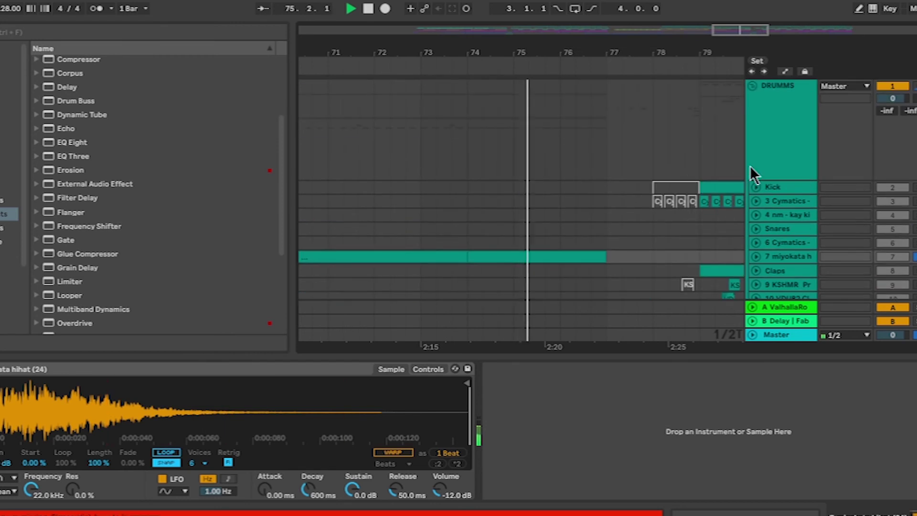
pyautogui.click(751, 106)
pyautogui.press('space')
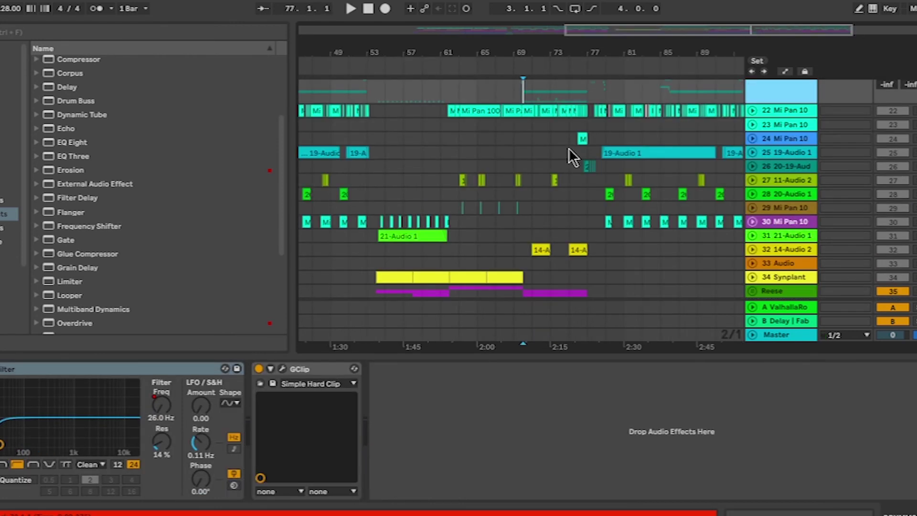
# - Unfold the track 24 Mi Pan 10 vocal and audition its clip from bar 76
pyautogui.scroll(3, 568, 147)
pyautogui.scroll(-2, 568, 148)
pyautogui.click(754, 115)
pyautogui.click(589, 160)
pyautogui.scroll(3, 590, 160)
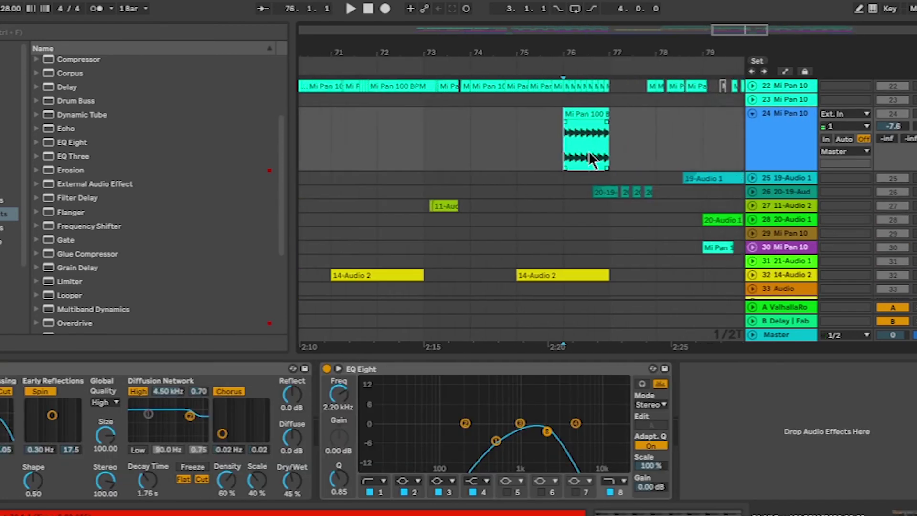
pyautogui.hscroll(1, 589, 156)
pyautogui.scroll(1, 589, 151)
pyautogui.scroll(3, 549, 197)
pyautogui.press('space')
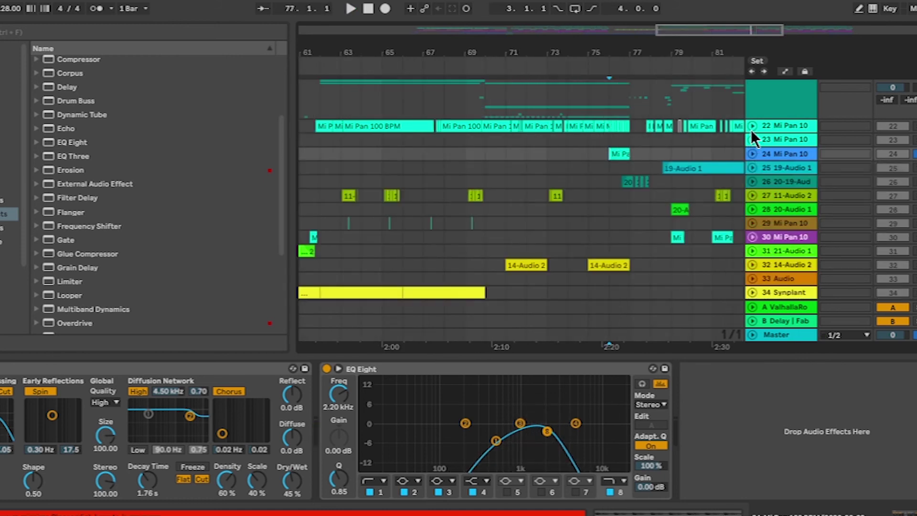
# - Unfold the track 22 Mi Pan 10 vocal and play its chopped clips leading up to bar 77
pyautogui.click(752, 128)
pyautogui.click(600, 164)
pyautogui.press('space')
pyautogui.press('+')
pyautogui.press('+')
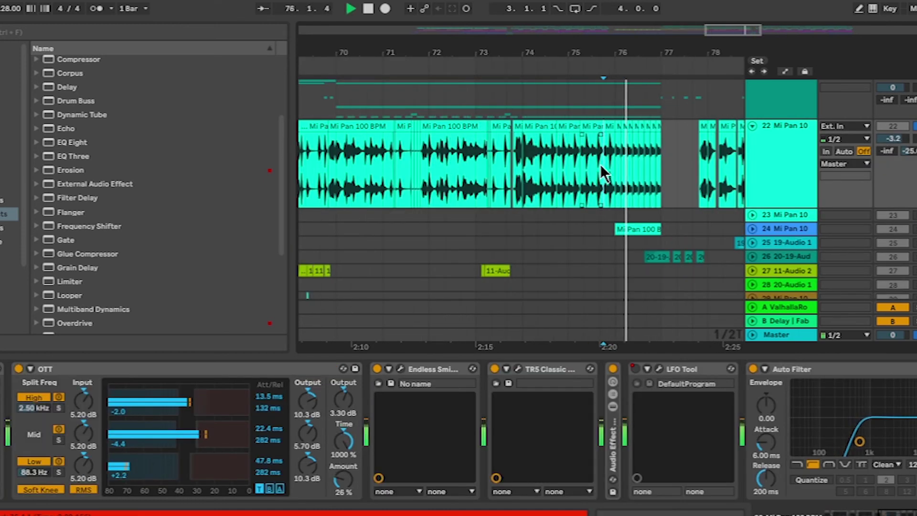
pyautogui.press('space')
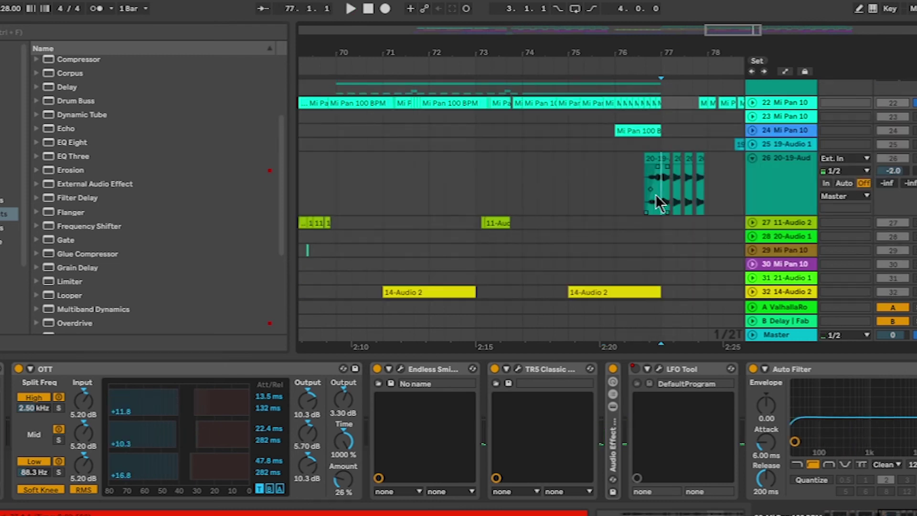
# - Audition the chopped audio clips on track 26 leading into bar 77, reviewing the track's devices
pyautogui.click(655, 194)
pyautogui.press('space')
pyautogui.scroll(4, 644, 182)
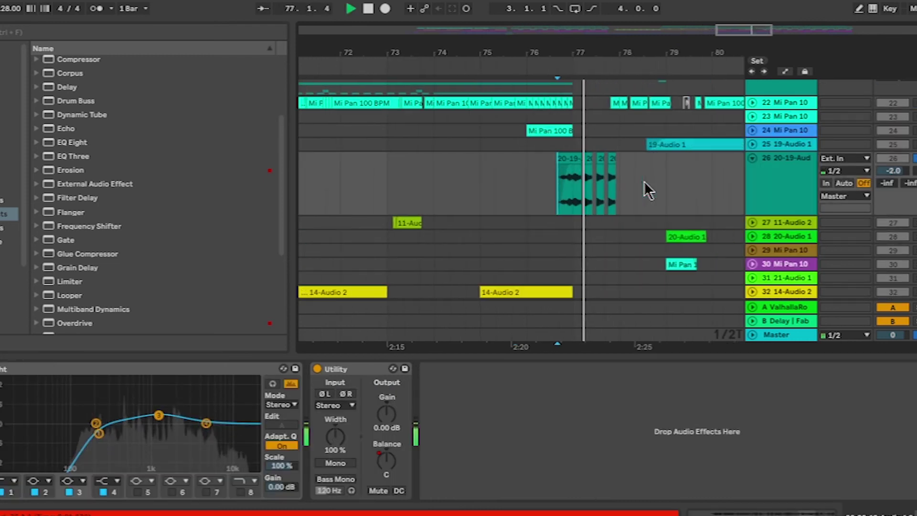
pyautogui.press('space')
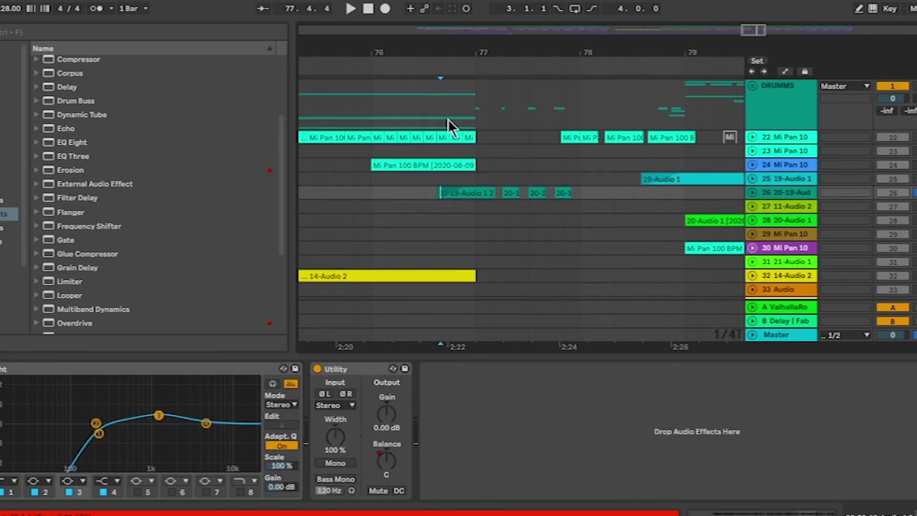
# - Unfold the DRUMMS group and play the track 13 Cymatics hits from bar 77
pyautogui.click(474, 111)
pyautogui.click(754, 90)
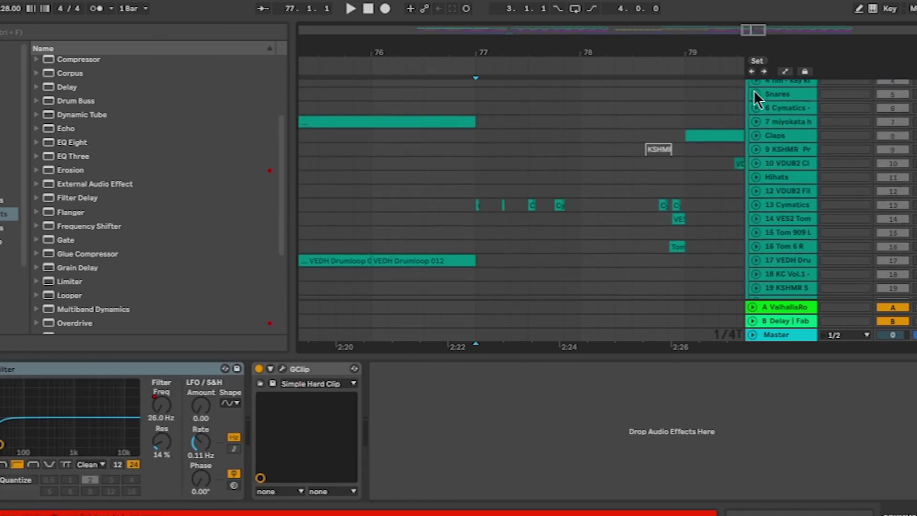
pyautogui.click(764, 201)
pyautogui.press('space')
pyautogui.scroll(-3, 590, 196)
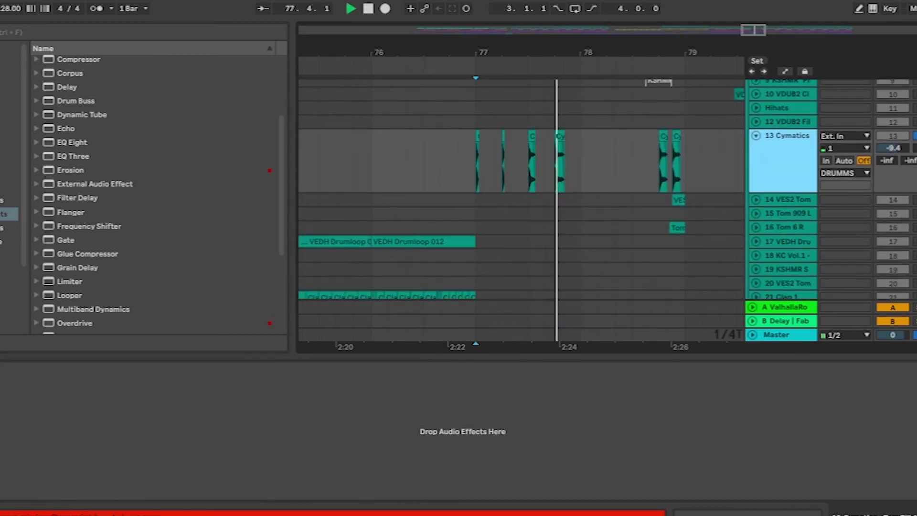
# - Stop playback and examine the spacing of the individual Cymatics hits on track 13 in bar 77
pyautogui.scroll(3, 557, 180)
pyautogui.press('space')
pyautogui.hscroll(3, 556, 180)
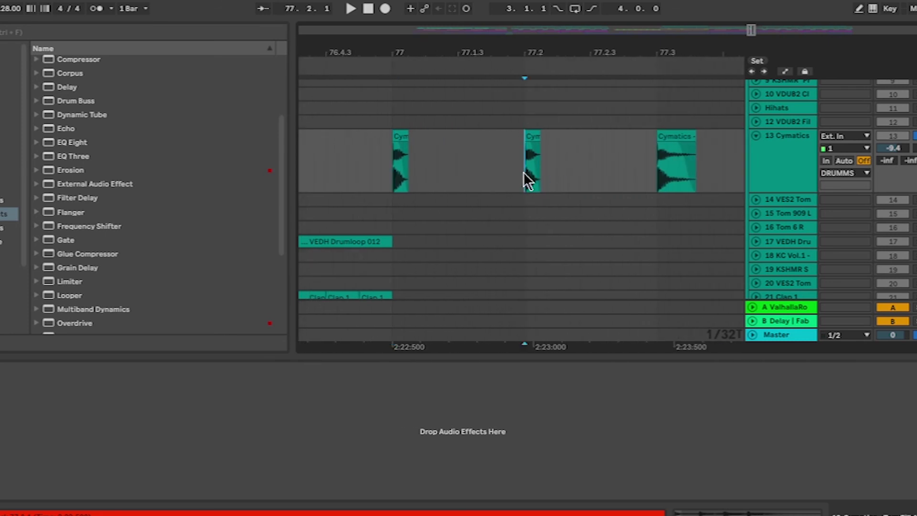
pyautogui.hscroll(4, 525, 177)
pyautogui.click(555, 166)
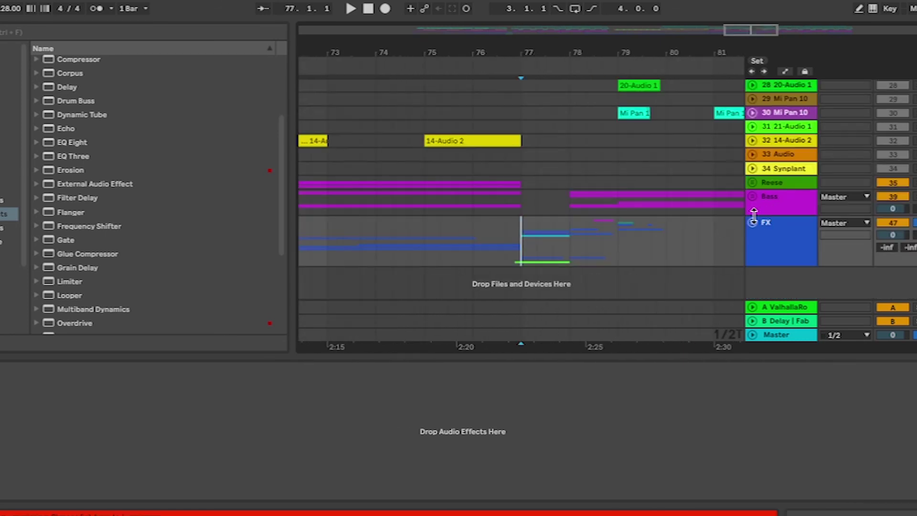
# - Unfold the FX group and play its crash, Cymatics and 19-Audio 1 clips from bar 77
pyautogui.click(753, 223)
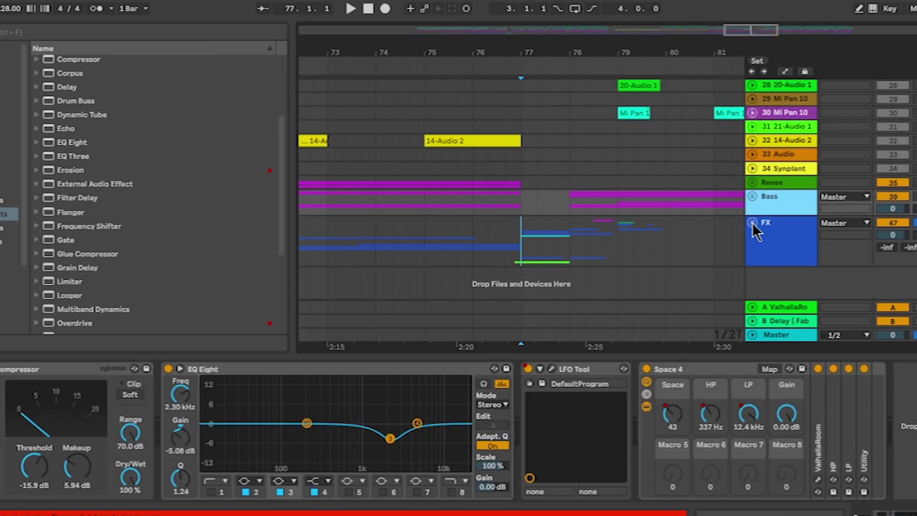
pyautogui.click(752, 222)
pyautogui.scroll(-5, 545, 173)
pyautogui.scroll(-5, 545, 173)
pyautogui.scroll(10, 546, 177)
pyautogui.scroll(-4, 547, 175)
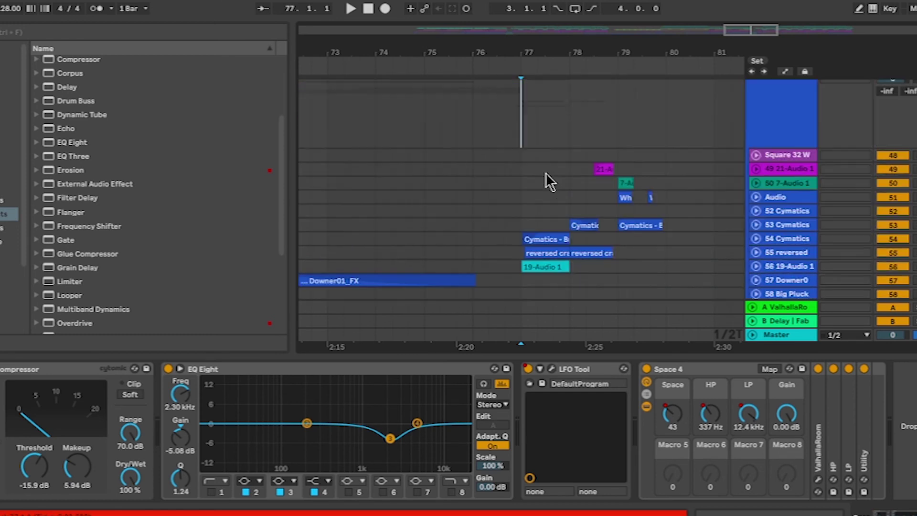
pyautogui.scroll(-5, 545, 173)
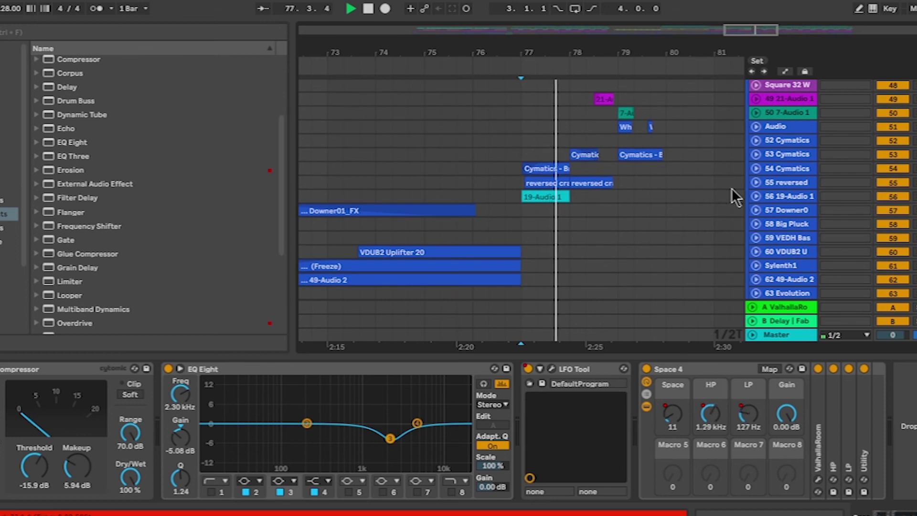
pyautogui.press('space')
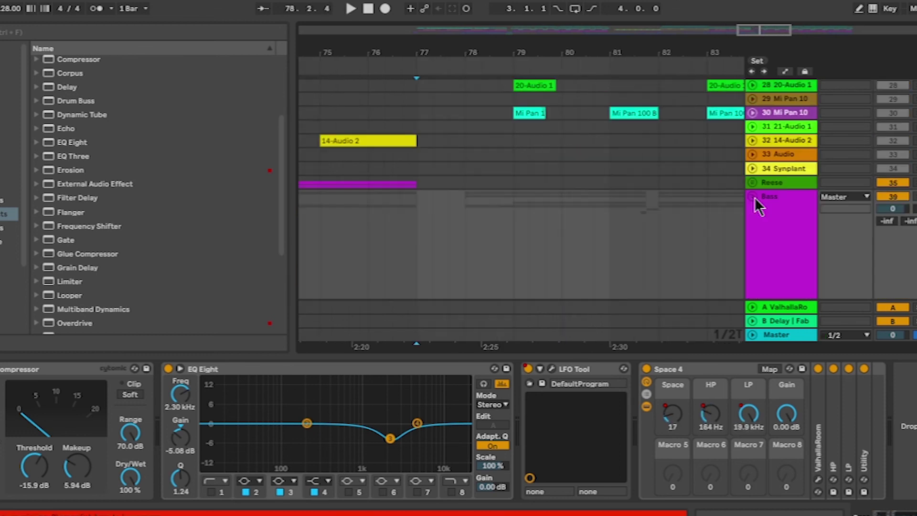
# - Unfold the Bass group and track 40 Sylenth1 to review the bass notes starting at bar 78
pyautogui.click(768, 206)
pyautogui.scroll(-5, 770, 205)
pyautogui.click(466, 134)
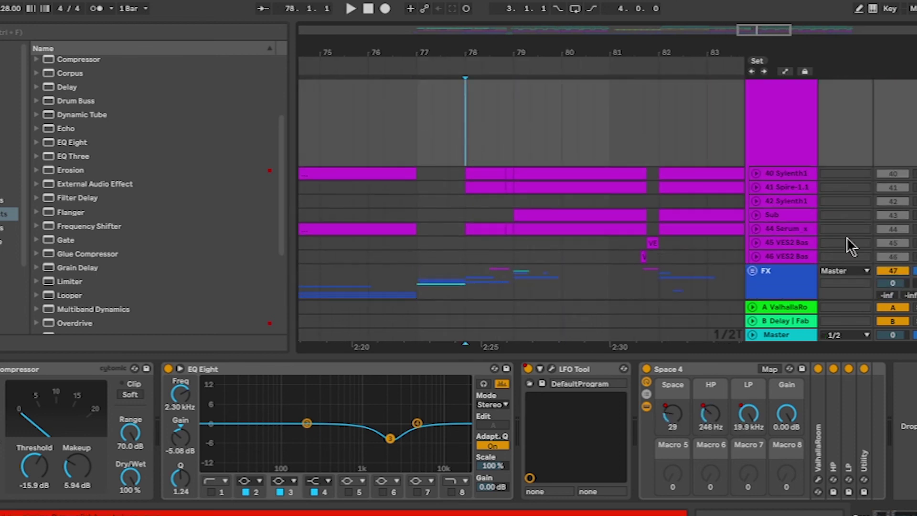
pyautogui.click(757, 174)
pyautogui.scroll(-4, 657, 148)
pyautogui.scroll(1, 656, 148)
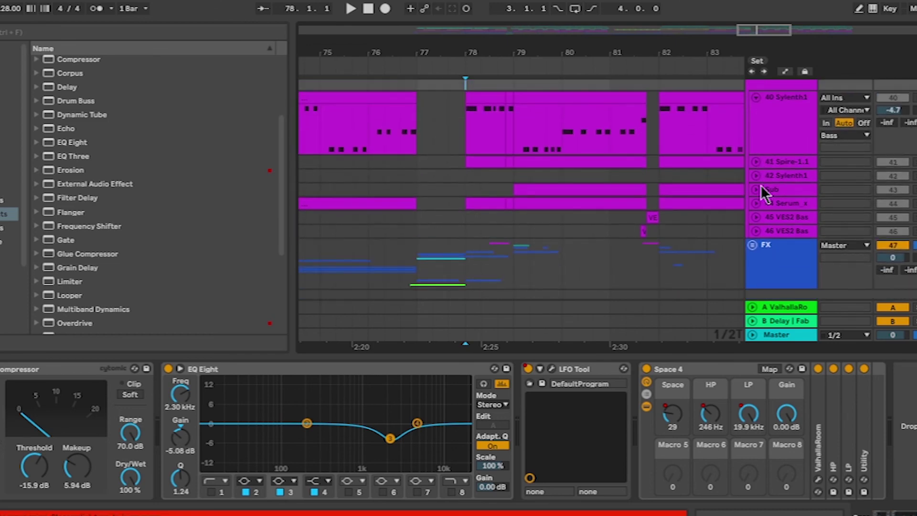
# - Unfold the Sub track, mark its empty gap between bars 78 and 79, and audition the Bass group from bar 78
pyautogui.click(760, 188)
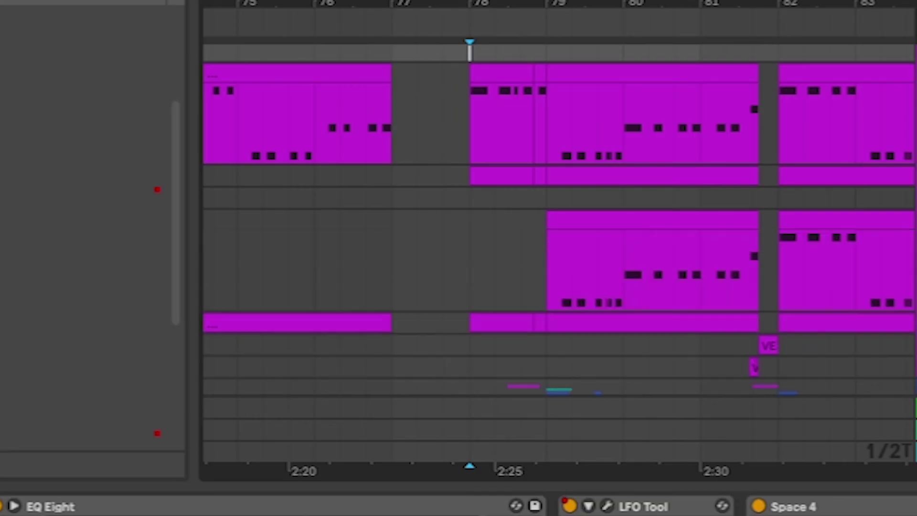
pyautogui.moveTo(546, 286); pyautogui.dragTo(476, 285)
pyautogui.scroll(1, 478, 289)
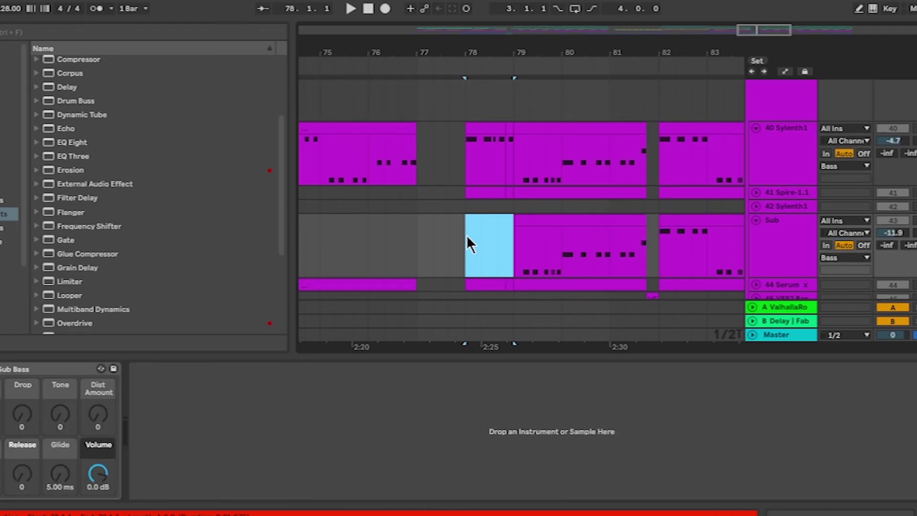
pyautogui.click(471, 290)
pyautogui.scroll(-1, 467, 235)
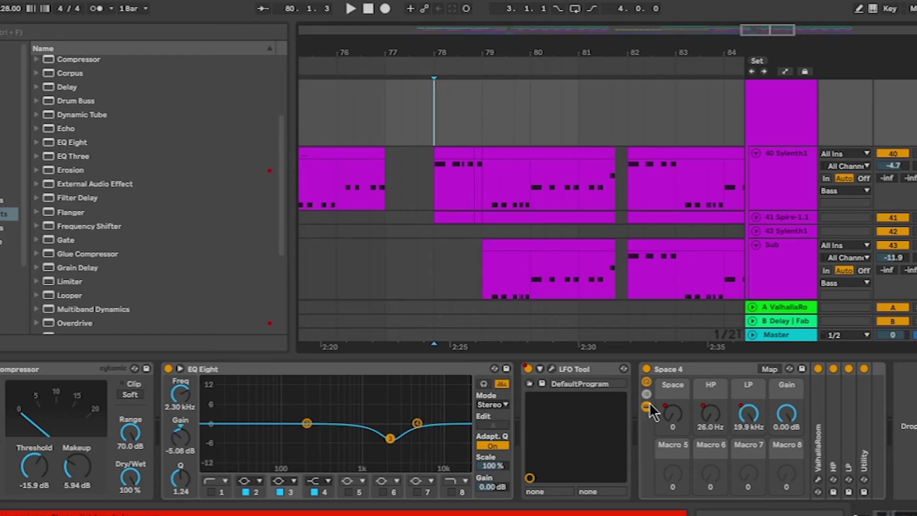
# - Show the automation lanes and examine the Bass group's Space 4 Space automation at bar 78
pyautogui.press('a')
pyautogui.scroll(1, 505, 225)
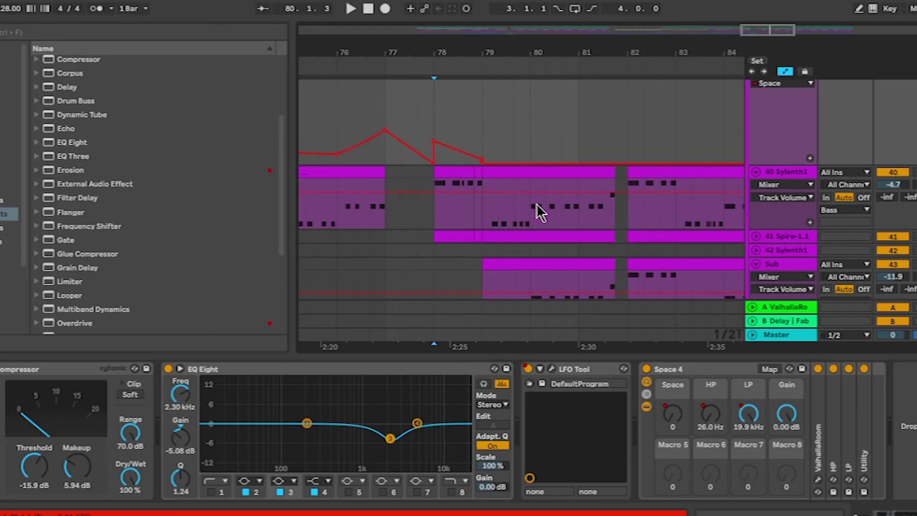
pyautogui.scroll(3, 467, 97)
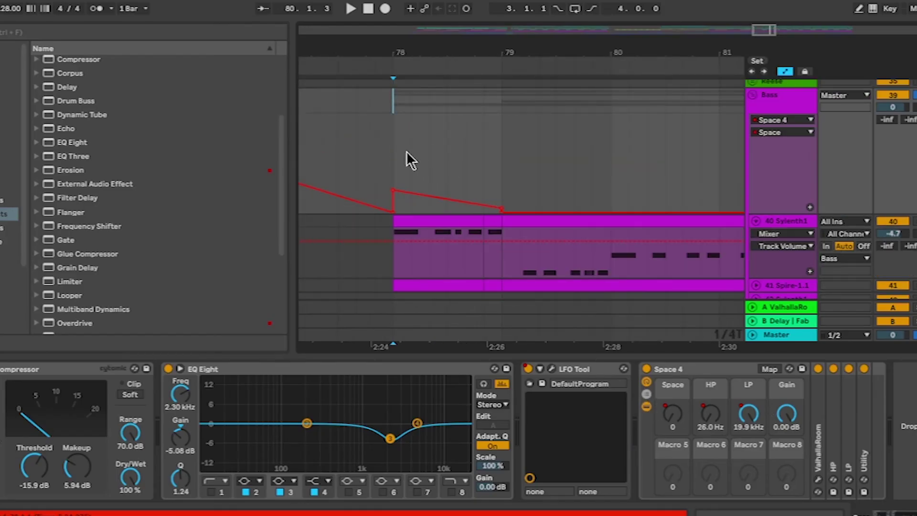
pyautogui.click(388, 154)
# - Display the Bass group's Space 4 HP automation and examine its curve between bars 78 and 79
pyautogui.click(784, 132)
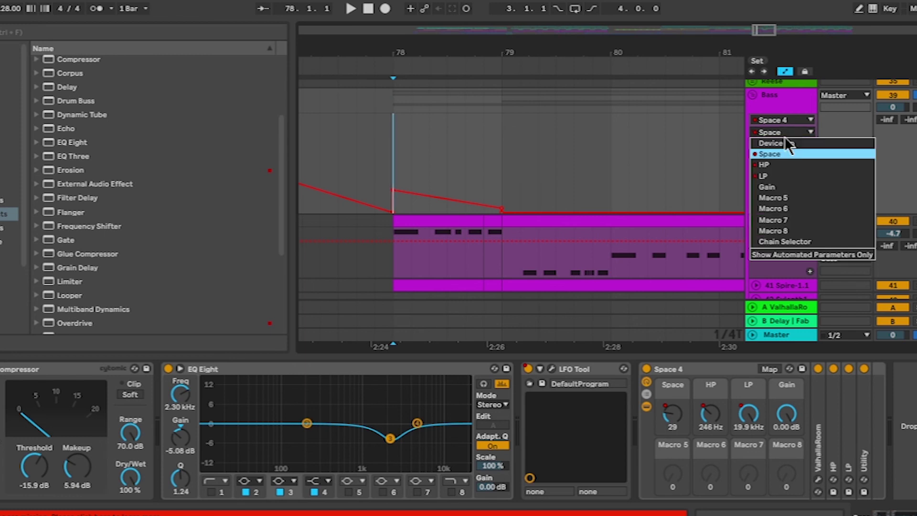
pyautogui.click(778, 165)
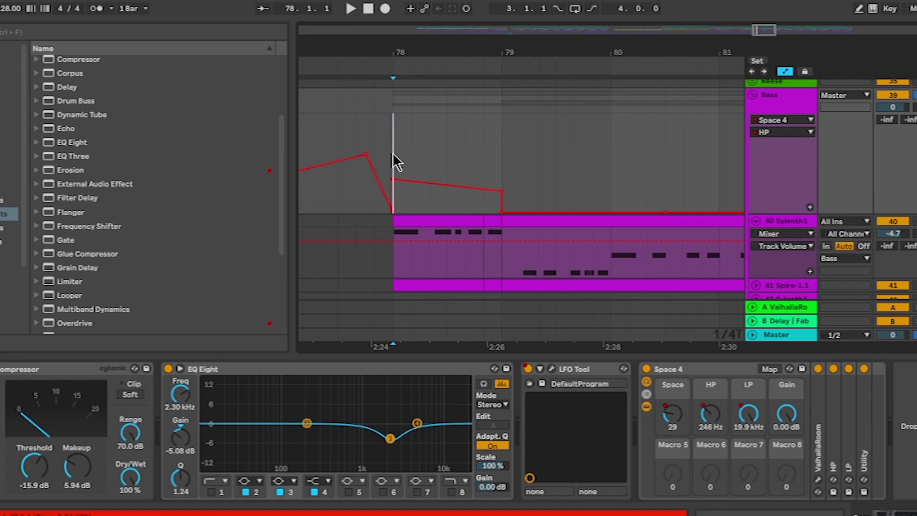
pyautogui.scroll(1, 449, 162)
pyautogui.click(492, 166)
pyautogui.scroll(-1, 492, 167)
pyautogui.hscroll(1, 478, 143)
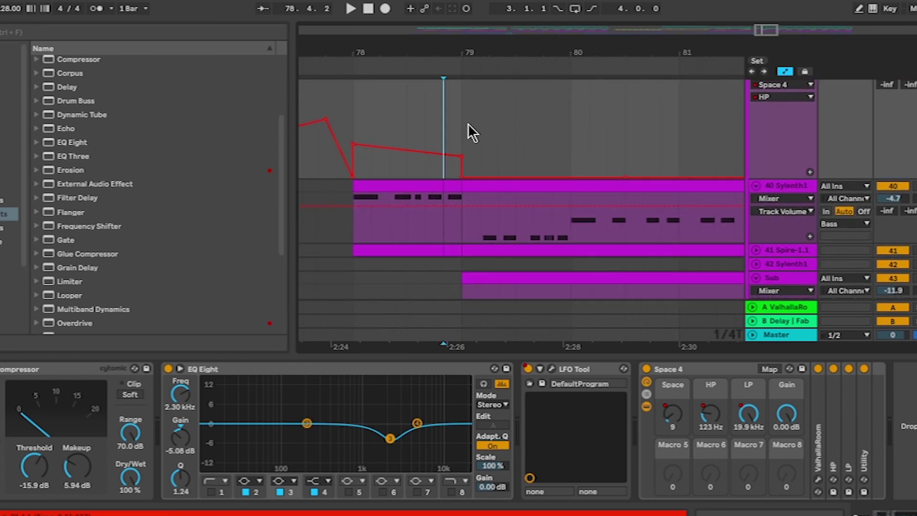
# - Solo the FX group and play its clips from bar 79
pyautogui.click(468, 125)
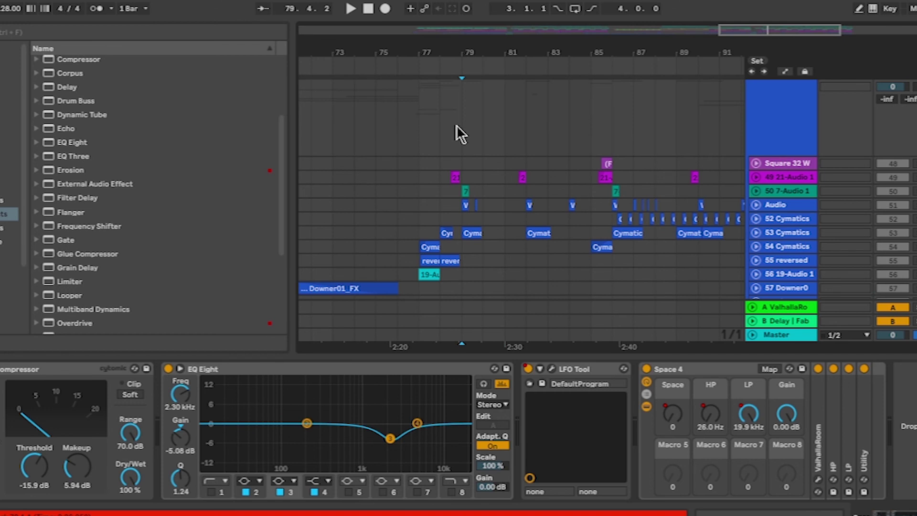
pyautogui.click(457, 127)
pyautogui.press('s')
pyautogui.press('space')
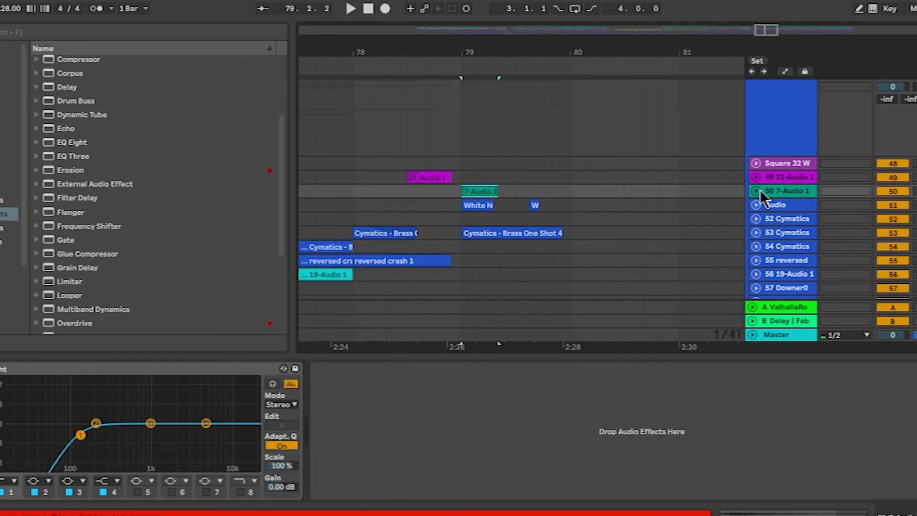
# - Unfold track 50 7-Audio 1, play its clip at bar 79, and fold the track again
pyautogui.click(756, 190)
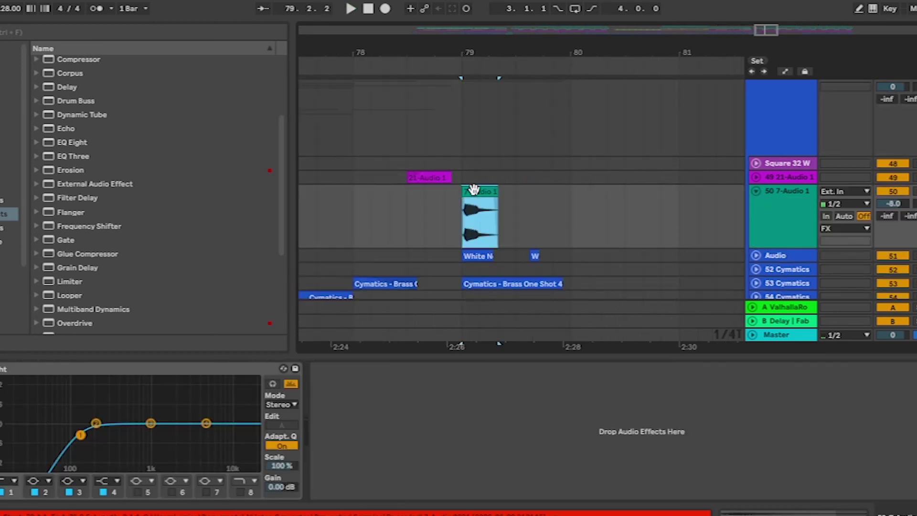
pyautogui.scroll(-1, 474, 190)
pyautogui.scroll(2, 475, 191)
pyautogui.press('space')
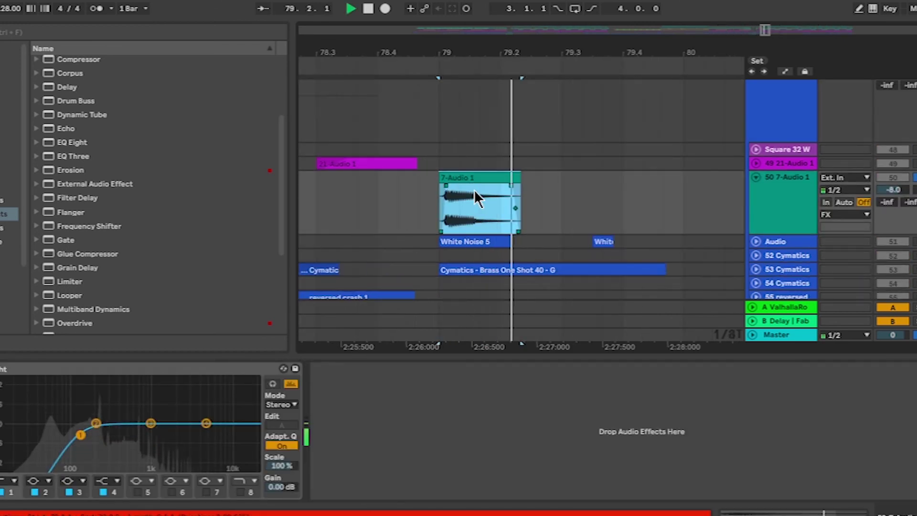
pyautogui.press('space')
pyautogui.press('-')
pyautogui.press('-')
pyautogui.click(756, 177)
# - Play the FX group's closing clips around bar 93 through the end of the song
pyautogui.scroll(3, 485, 139)
pyautogui.click(469, 148)
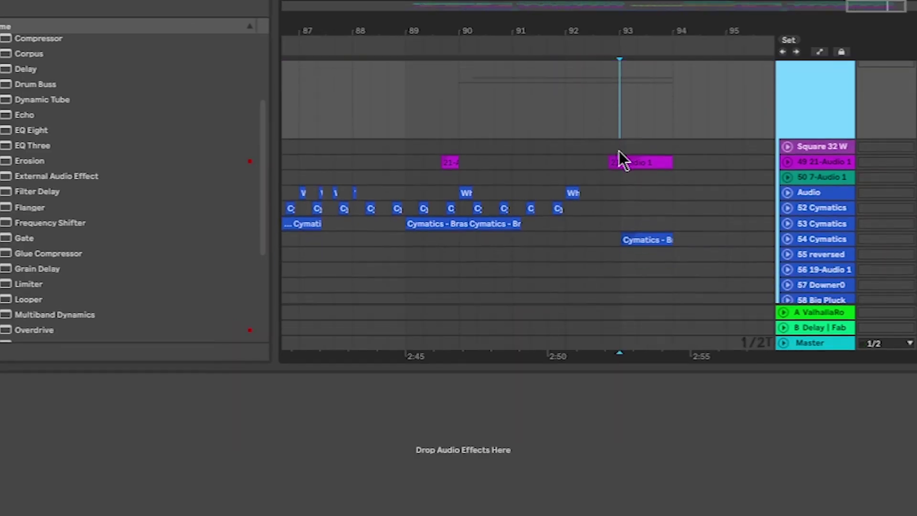
pyautogui.scroll(-2, 621, 162)
pyautogui.press('space')
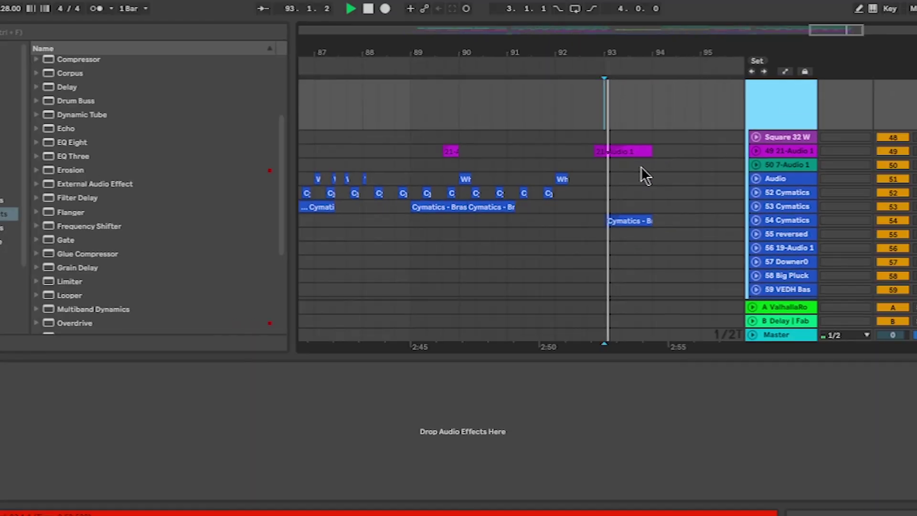
pyautogui.scroll(-3, 642, 166)
pyautogui.press('space')
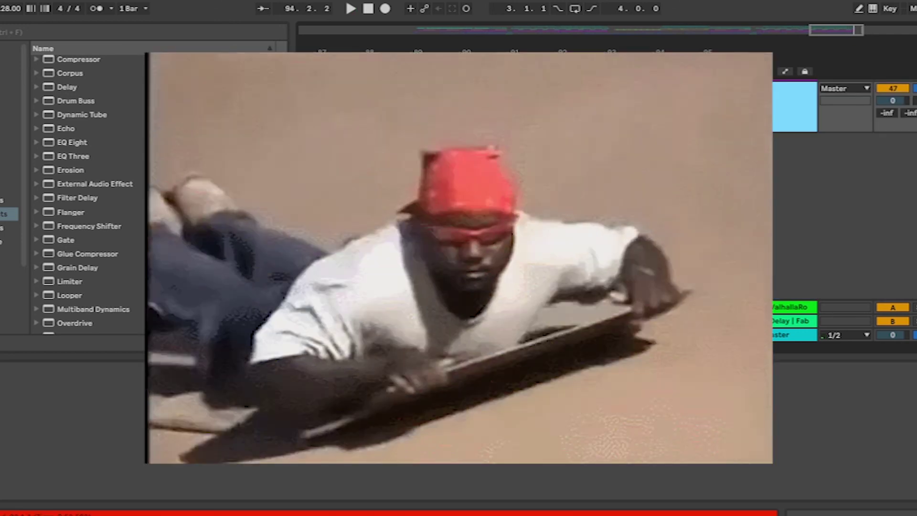
# - Zoom out to the whole arrangement and hide the device view and the browser
pyautogui.press('-')
pyautogui.press('-')
pyautogui.press('-')
pyautogui.scroll(5, 641, 167)
pyautogui.scroll(-4, 627, 134)
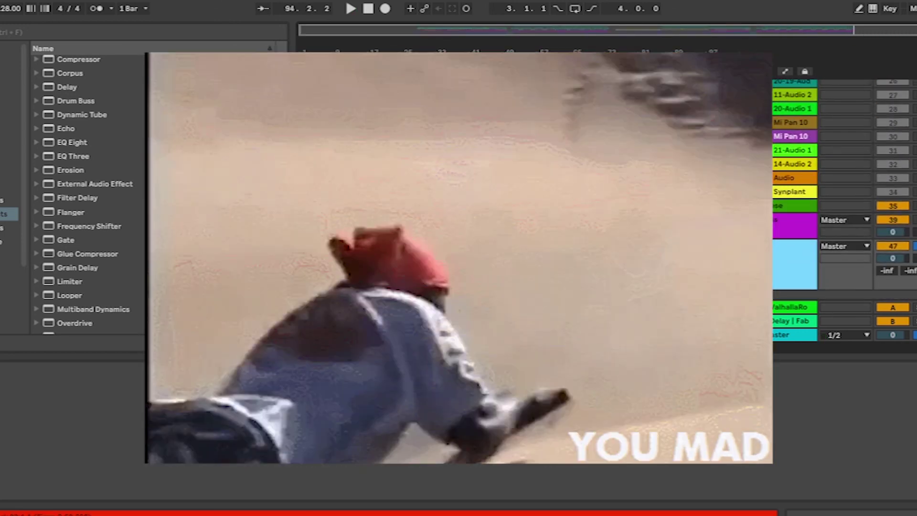
pyautogui.scroll(5, 626, 134)
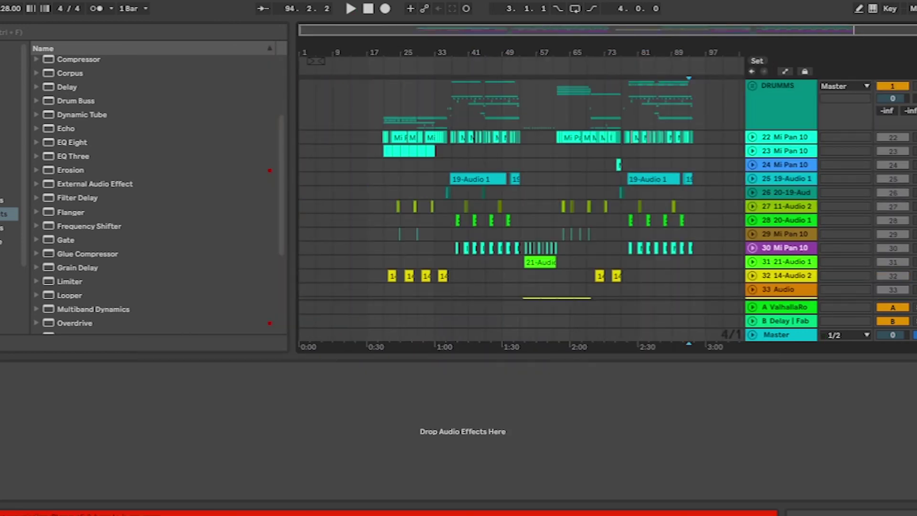
pyautogui.hotkey('ctrl', 'alt', 'l')
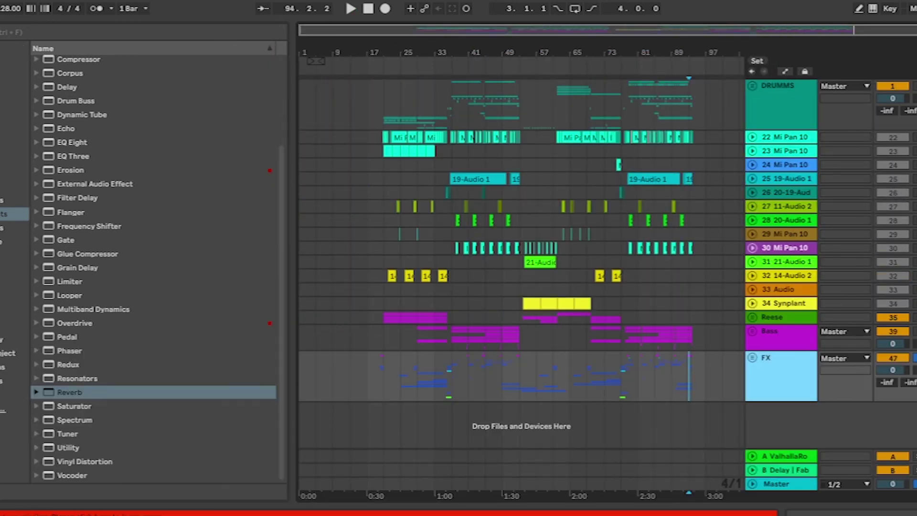
pyautogui.hotkey('ctrl', 'alt', 'b')
# - Look over the full arrangement from bar 21 to the ending, comparing the layout of all groups and tracks
pyautogui.scroll(3, 255, 163)
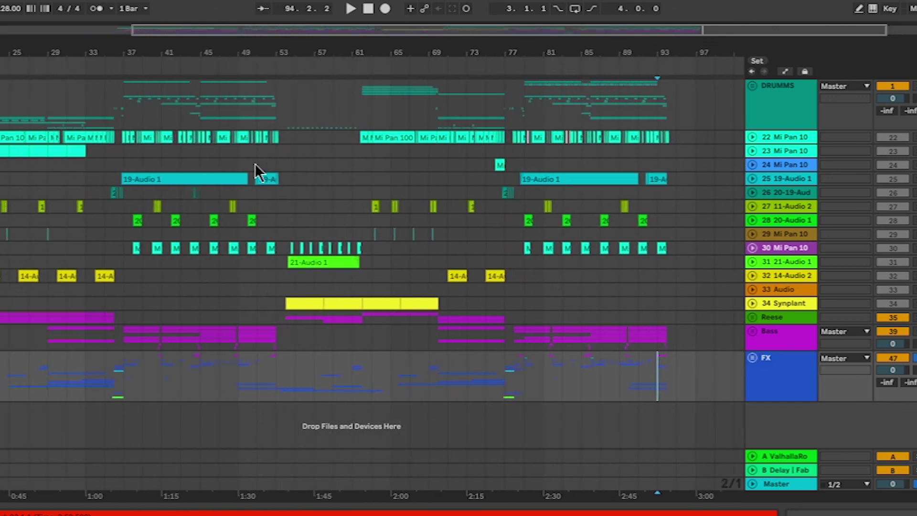
pyautogui.hscroll(-2, 255, 164)
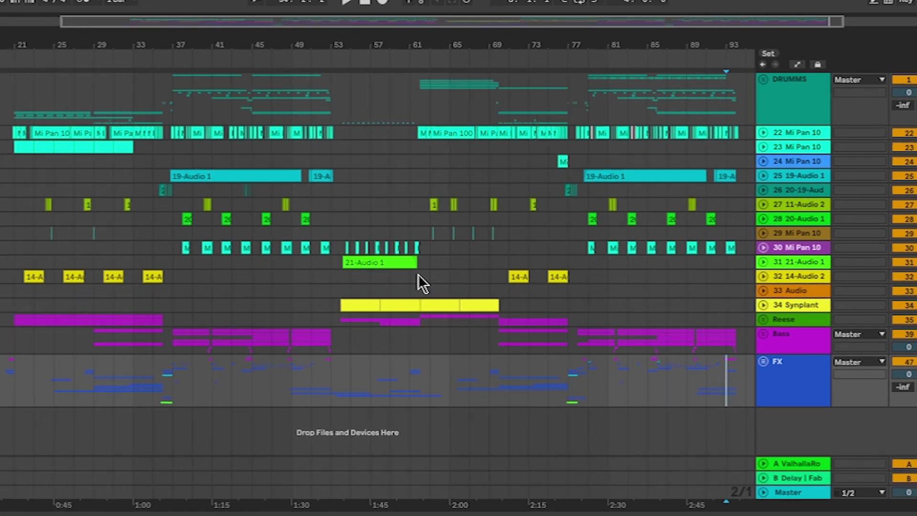
pyautogui.hscroll(2, 85, 146)
pyautogui.hscroll(-3, 85, 146)
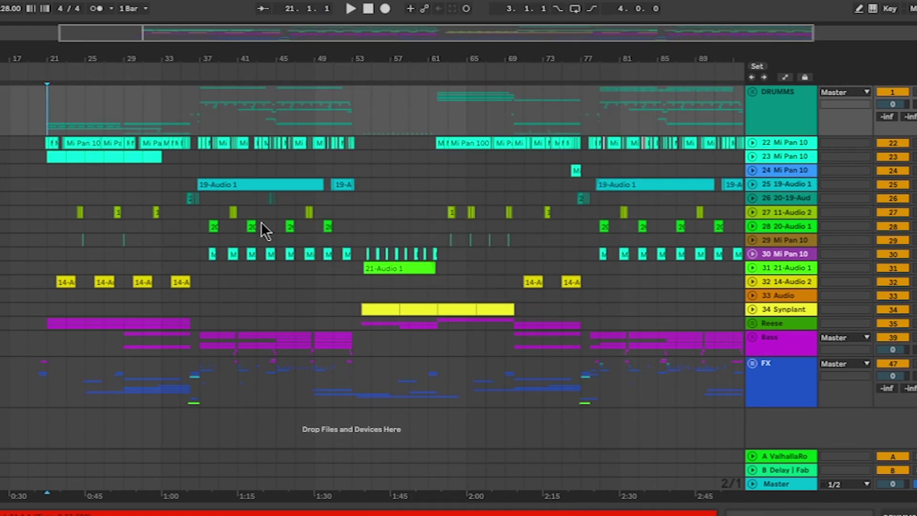
pyautogui.press('-')
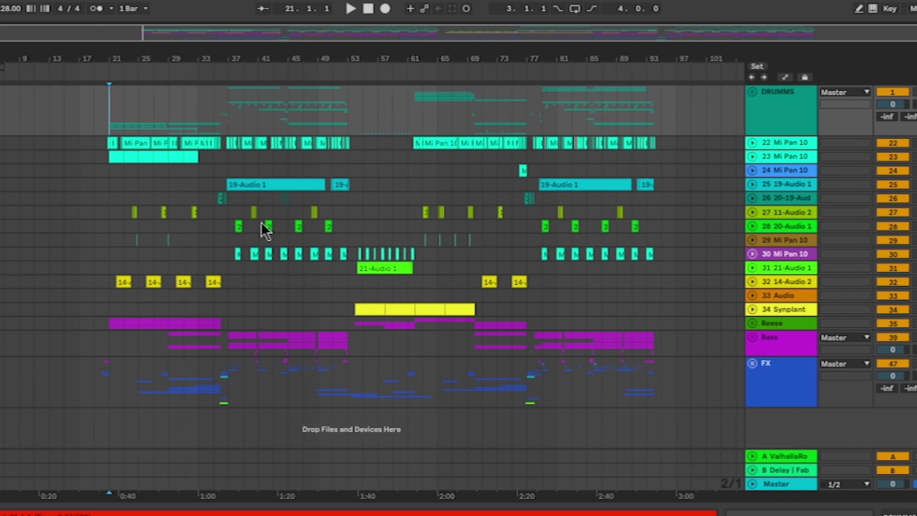